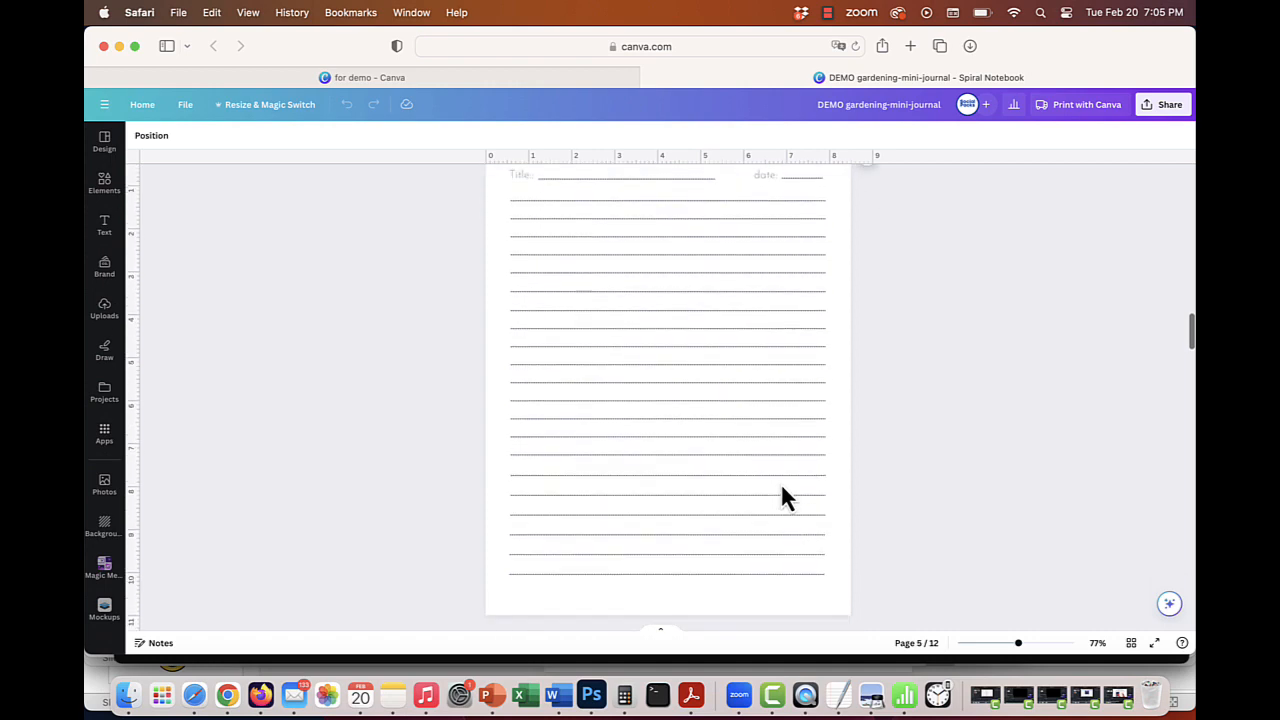
Review the journal template's page layouts from the lined page 5 through the to-do list page
scroll(782, 490, down, 15)
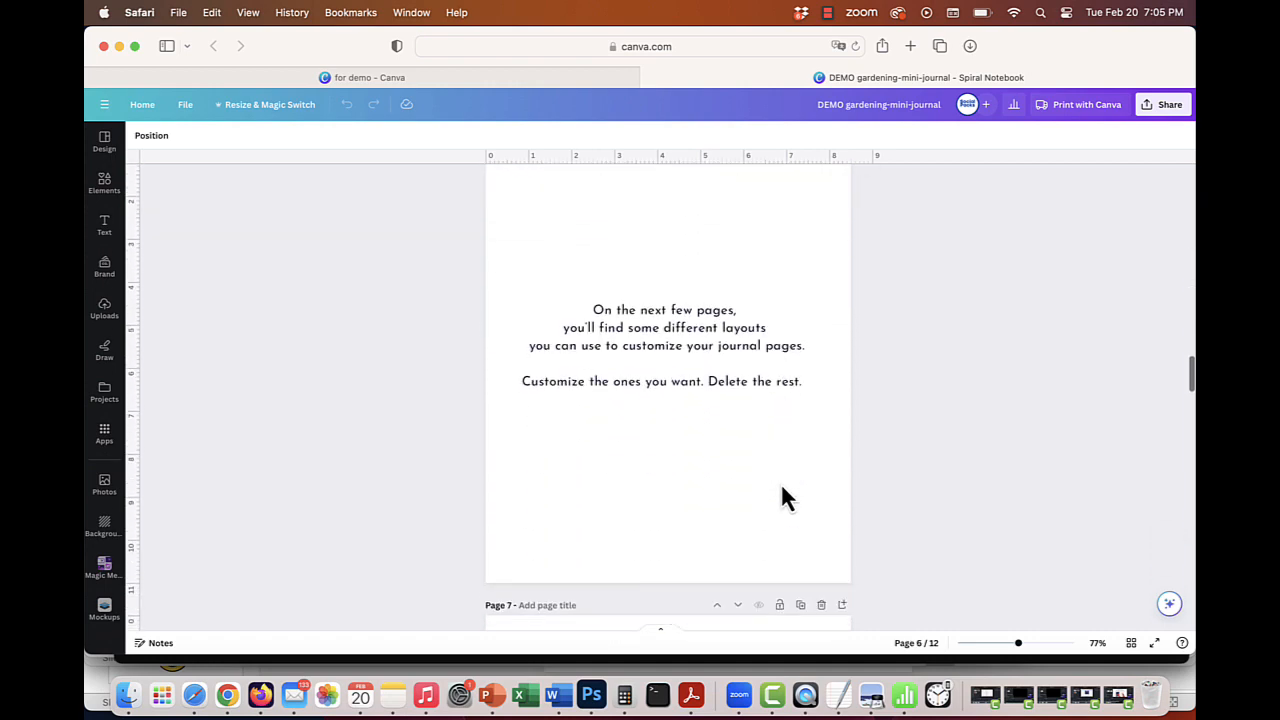
scroll(780, 481, down, 15)
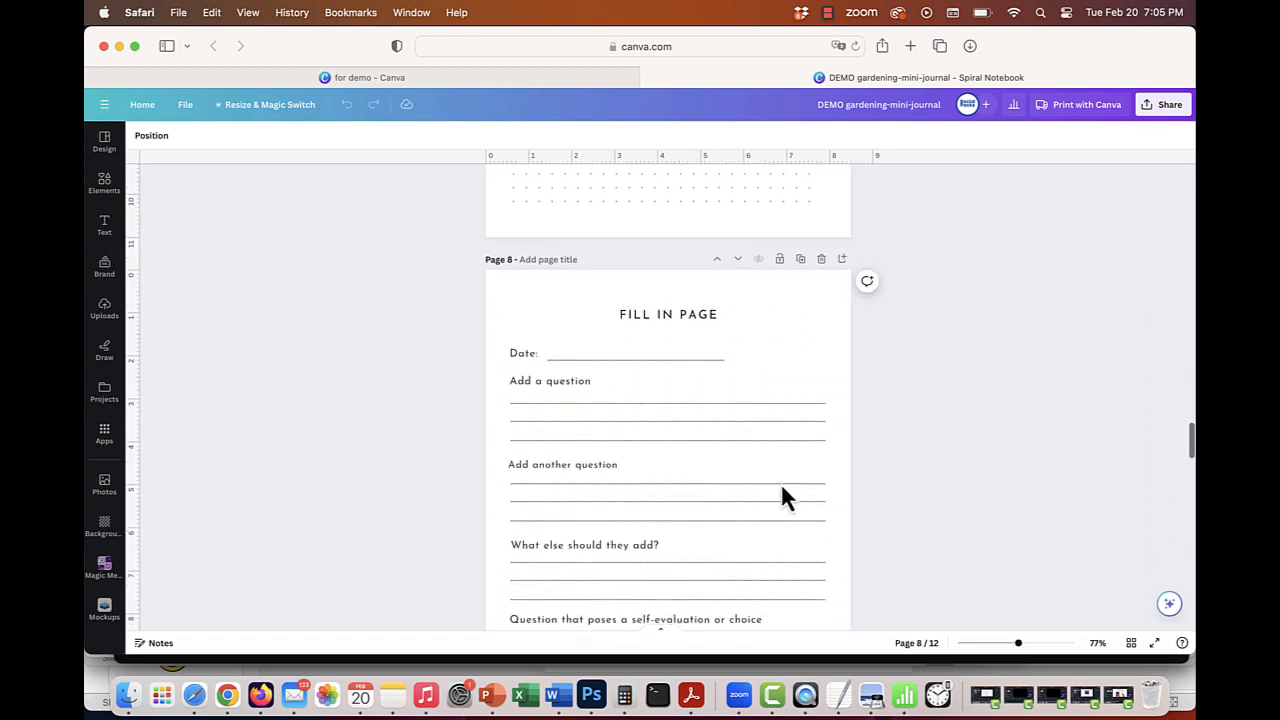
scroll(781, 490, down, 12)
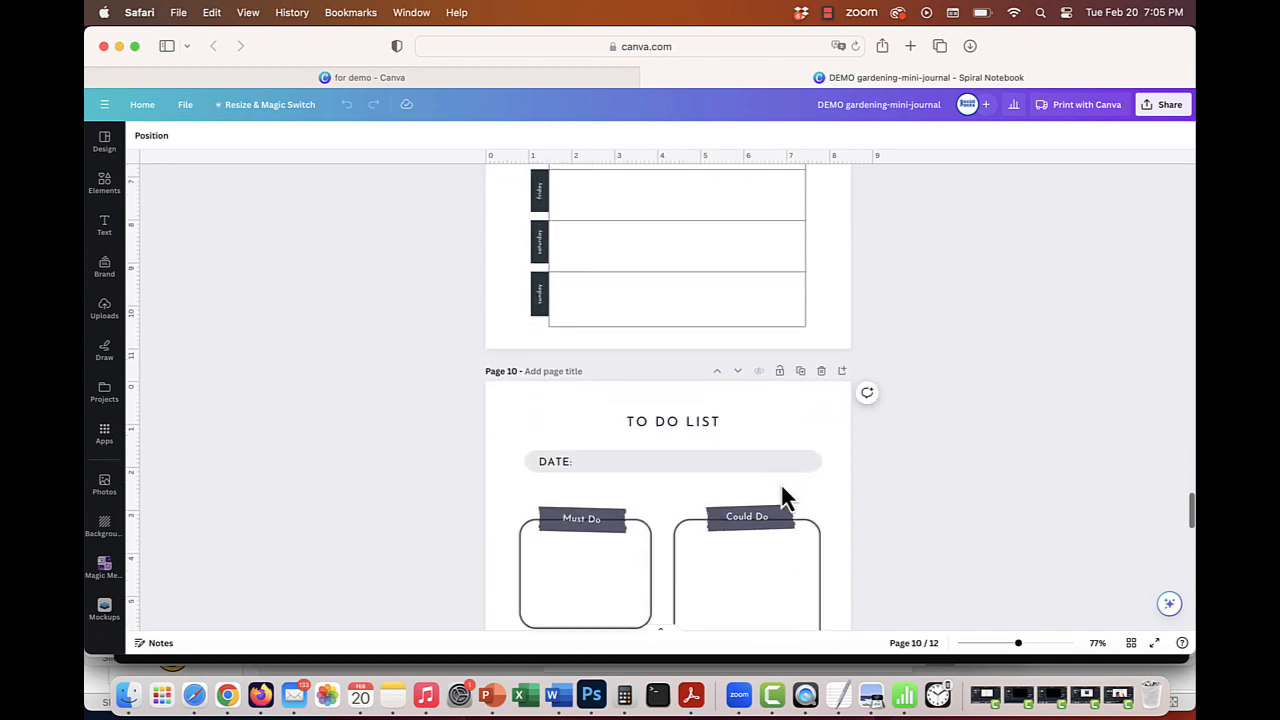
scroll(781, 483, down, 12)
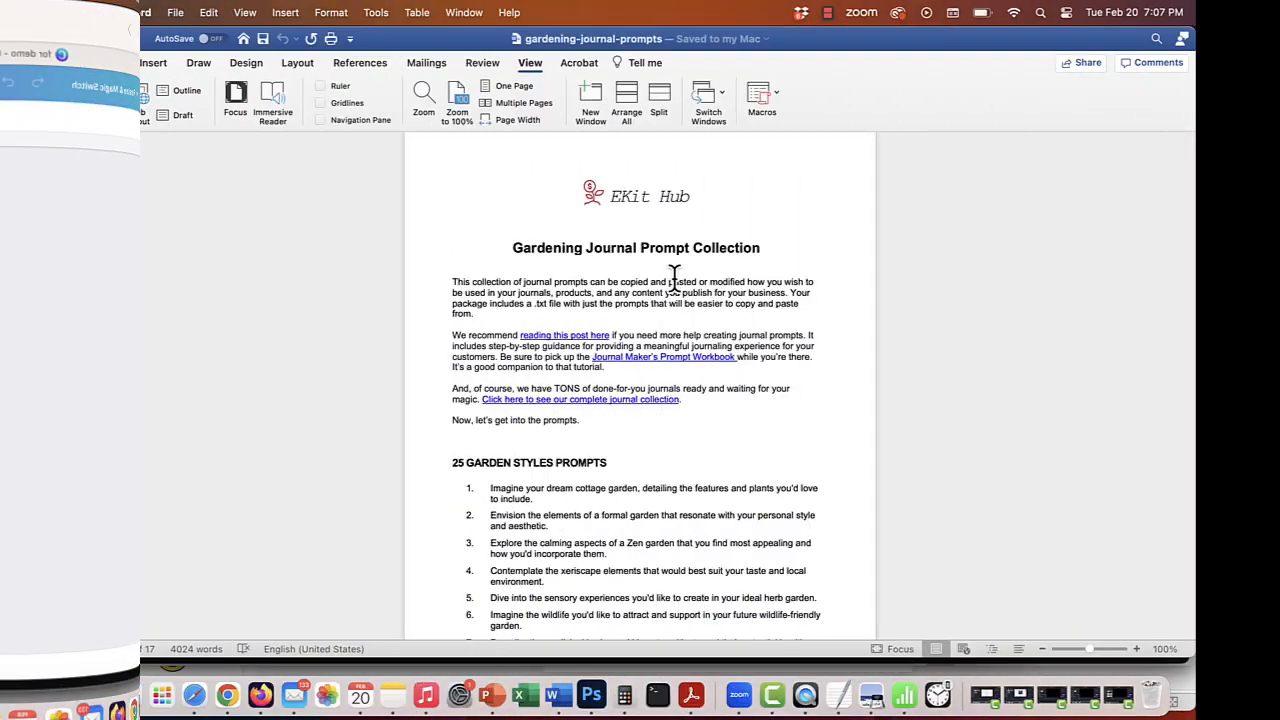
In the Word document gardening-journal-prompts, read through the prompt collections from garden styles to flowers and fragrances
scroll(674, 275, down, 10)
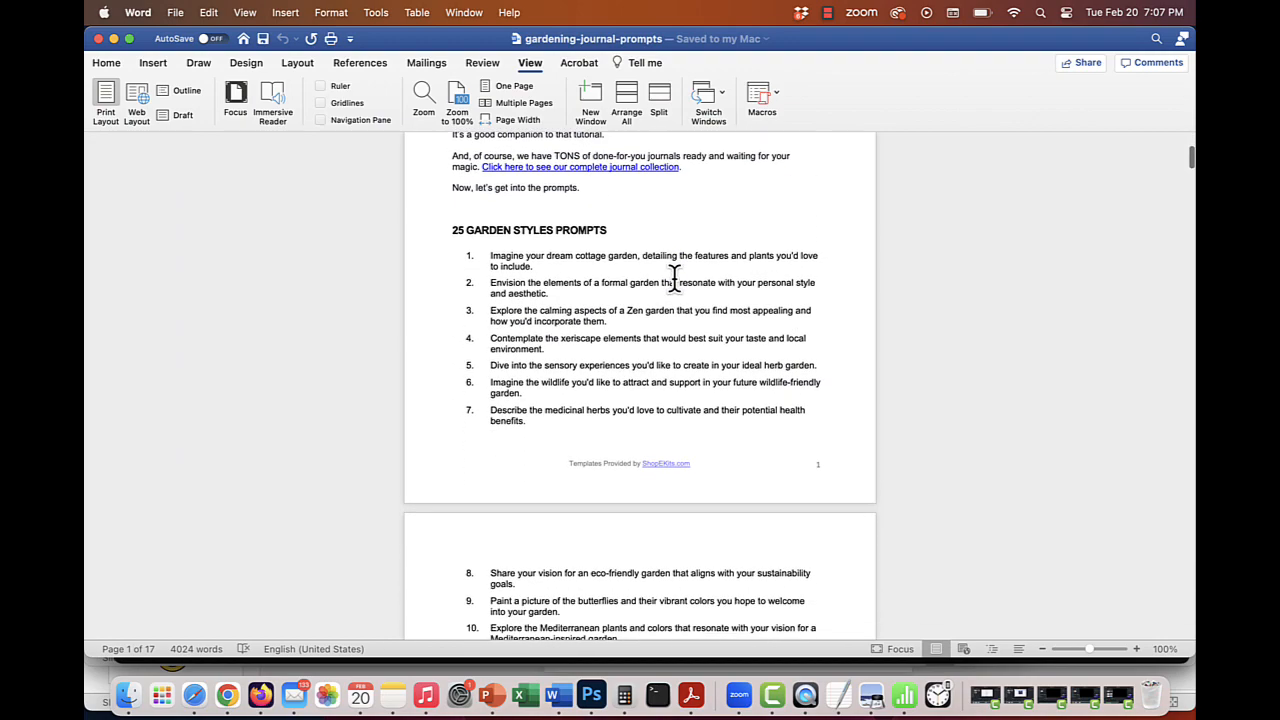
scroll(674, 278, down, 15)
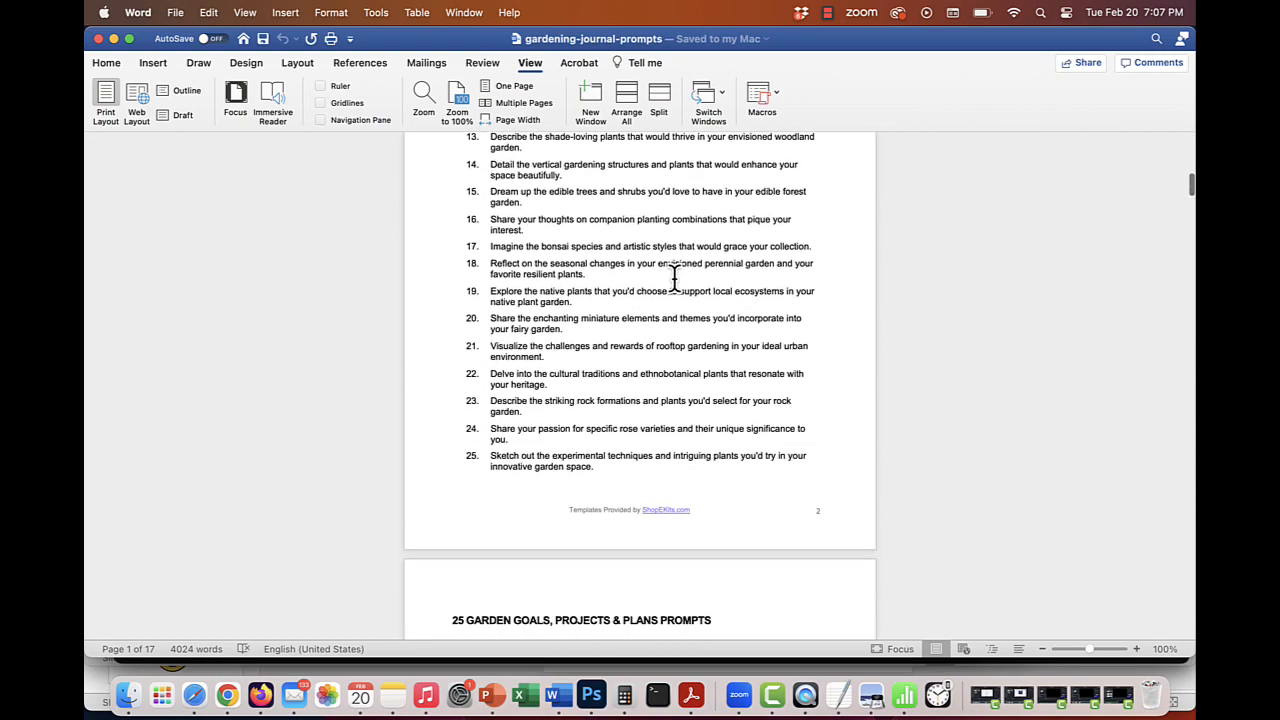
scroll(674, 278, down, 15)
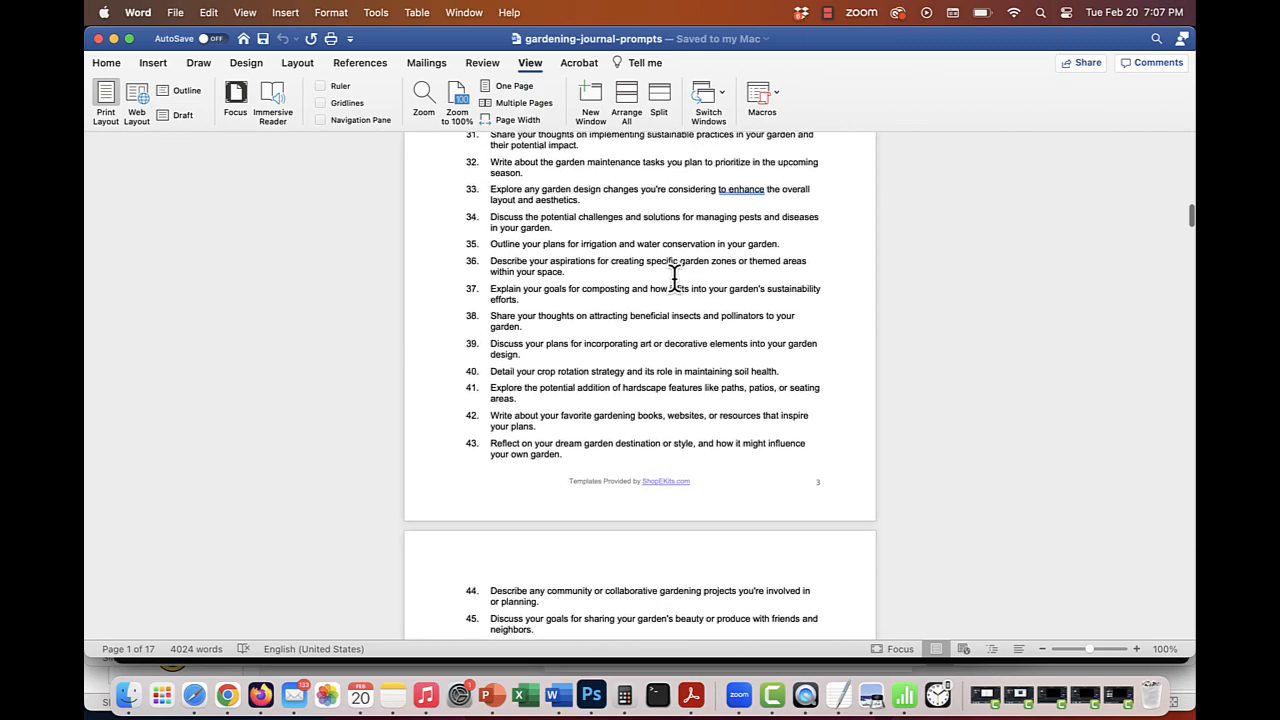
scroll(674, 276, down, 15)
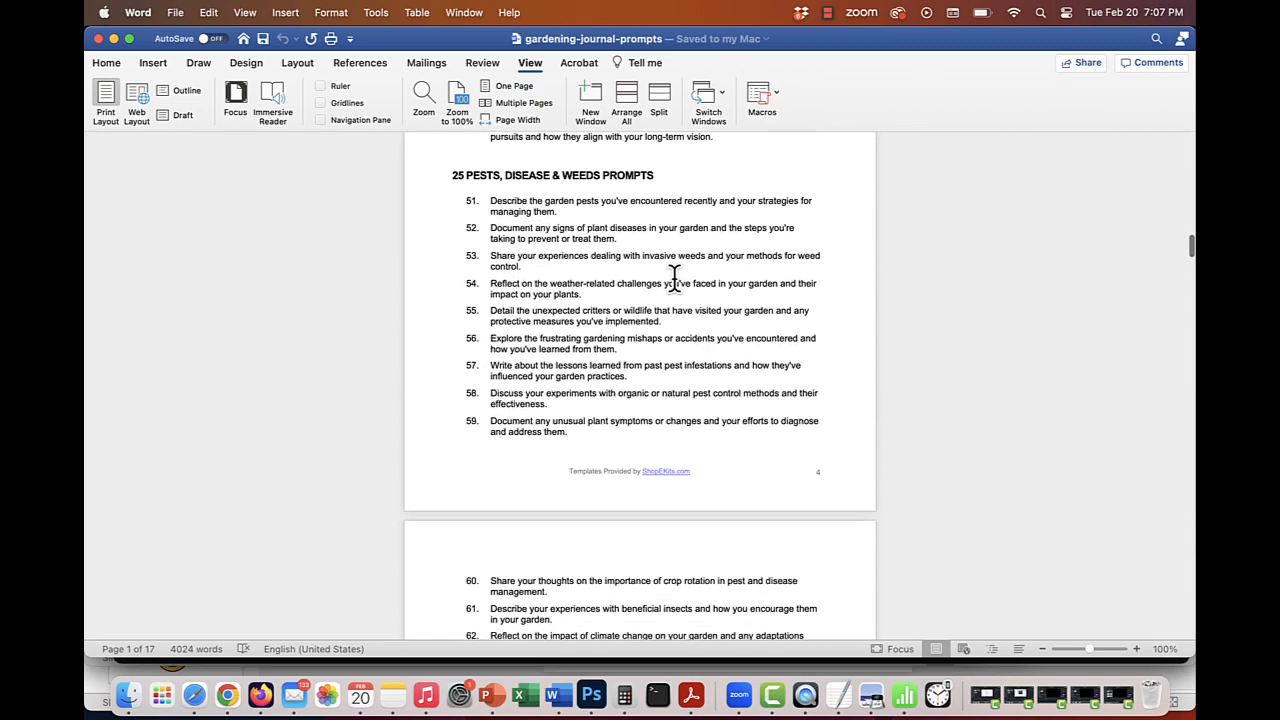
scroll(674, 278, down, 15)
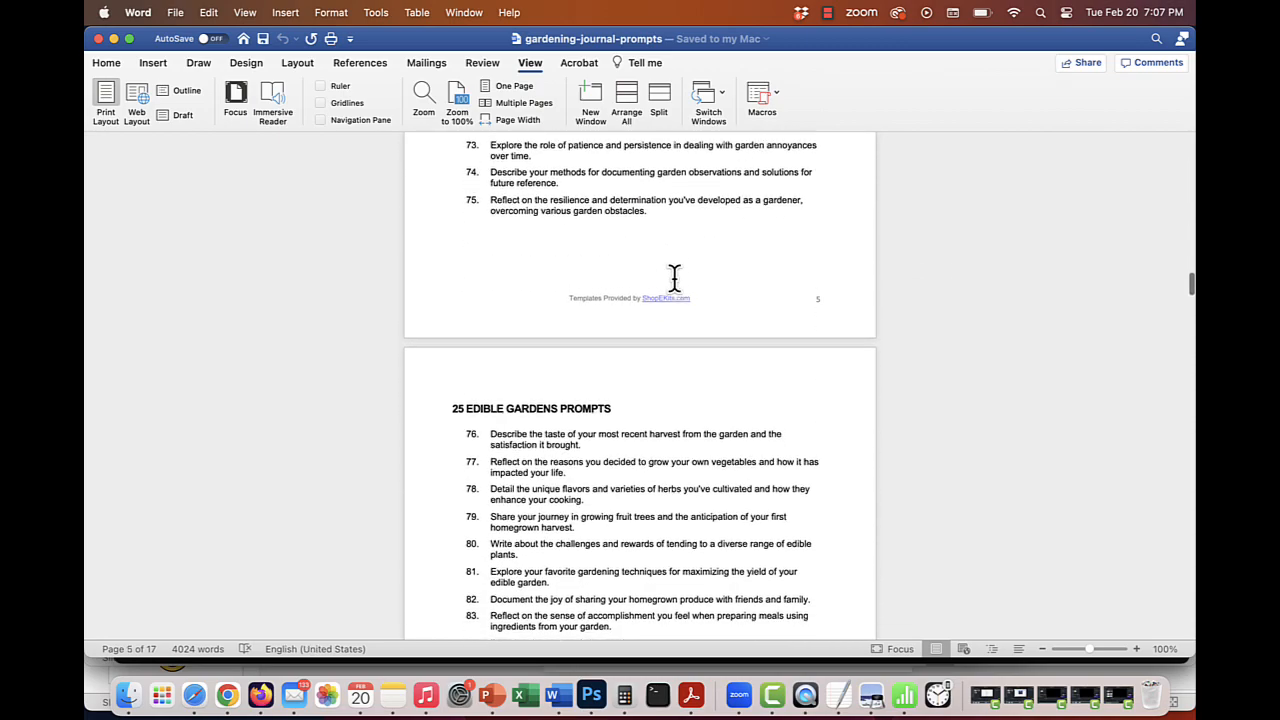
scroll(674, 278, down, 15)
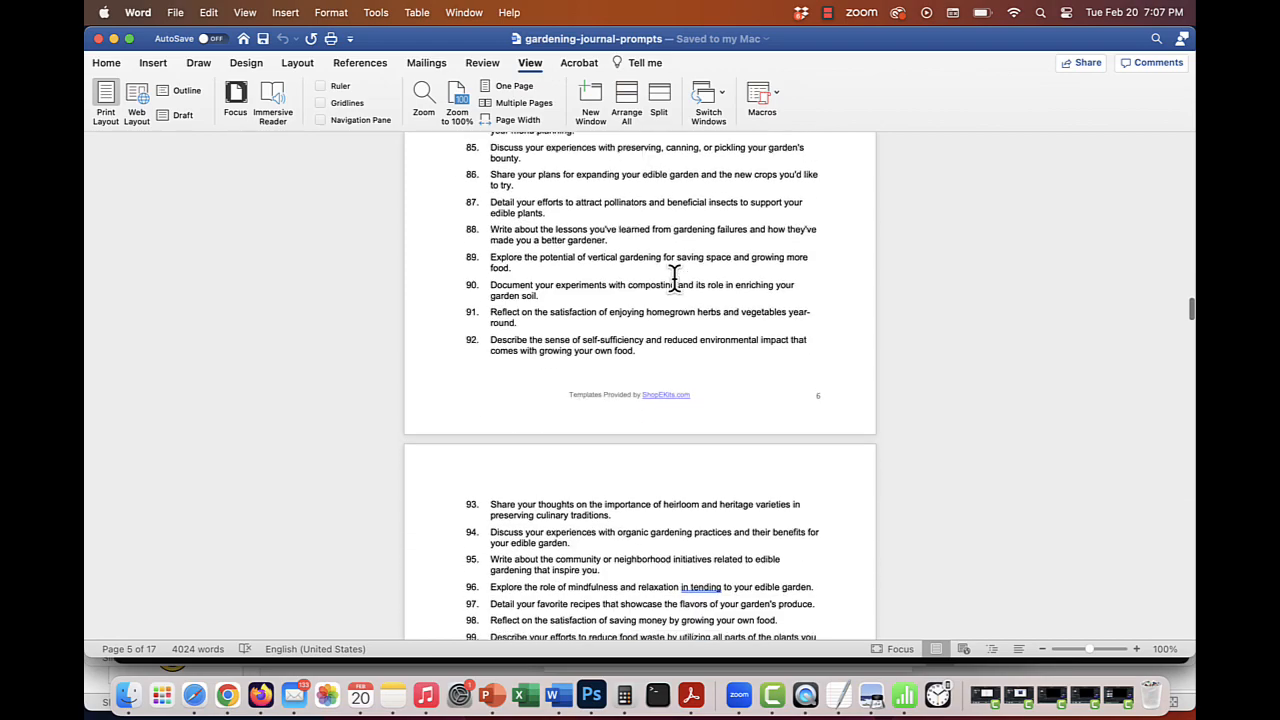
scroll(675, 278, down, 15)
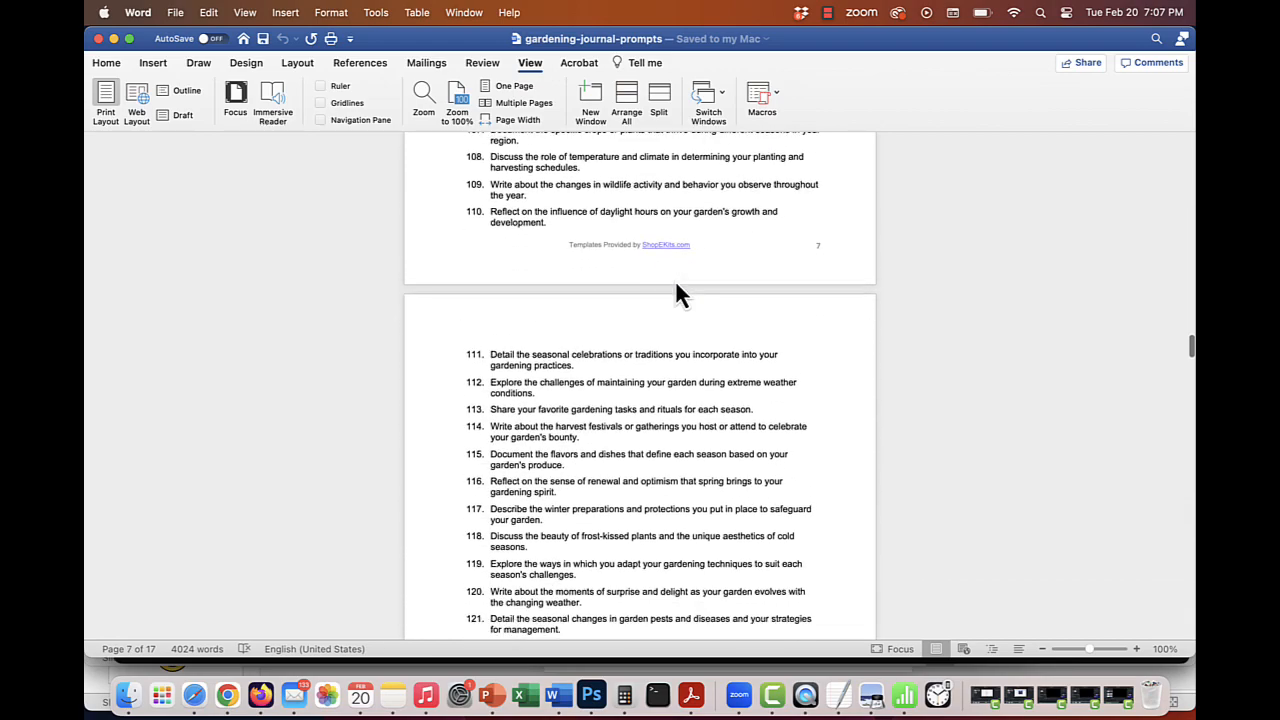
scroll(675, 278, down, 15)
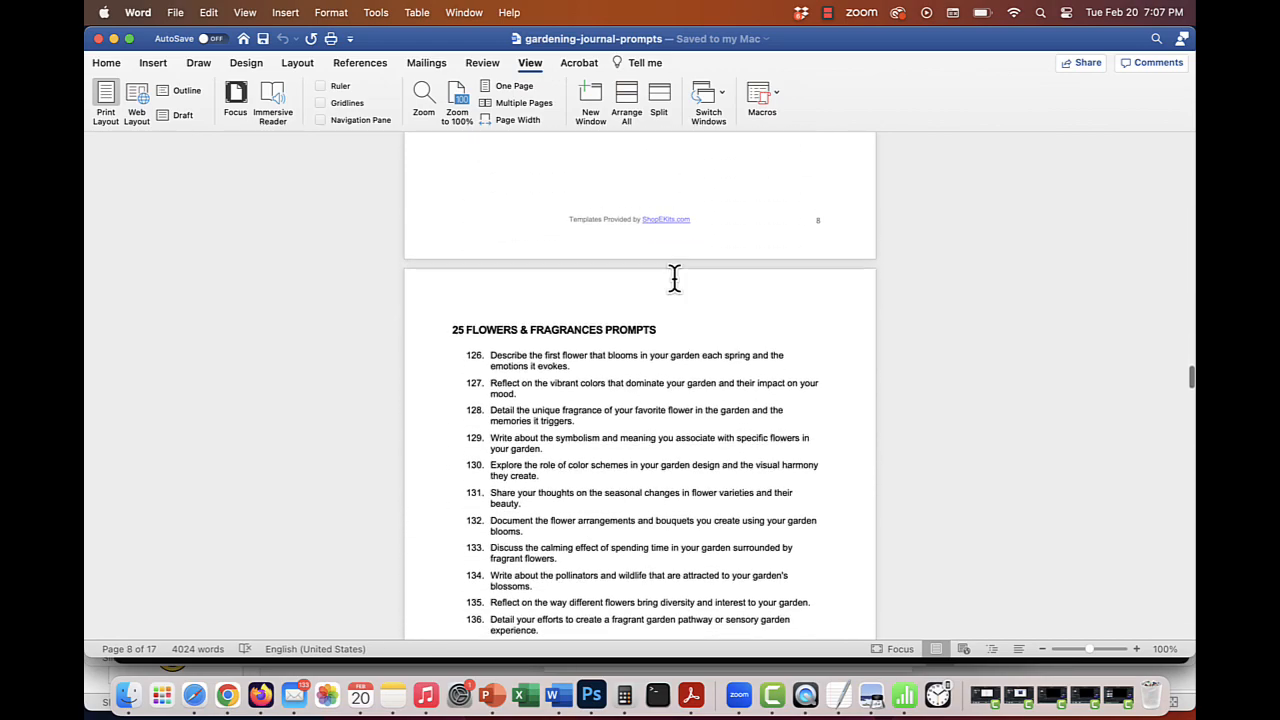
scroll(675, 278, down, 10)
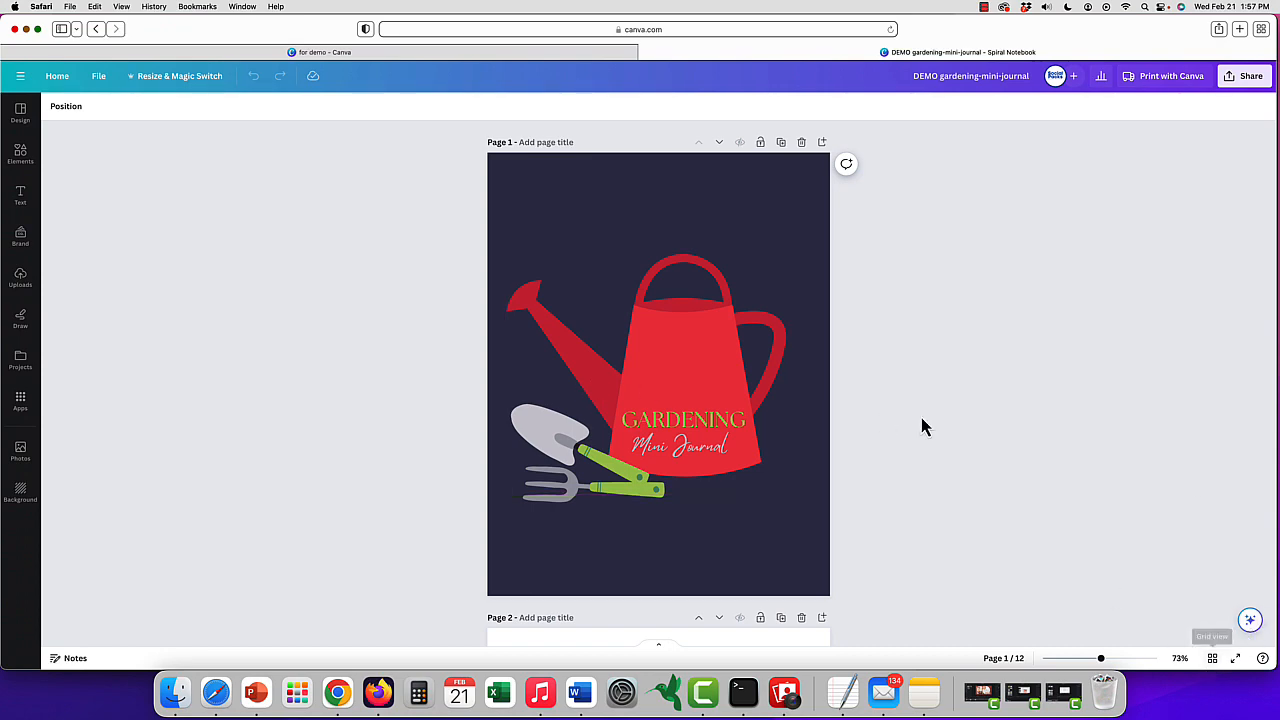
In Canva, show all journal pages as a grid and move the hanging-plant page 3 to after page 4
scroll(726, 303, down, 20)
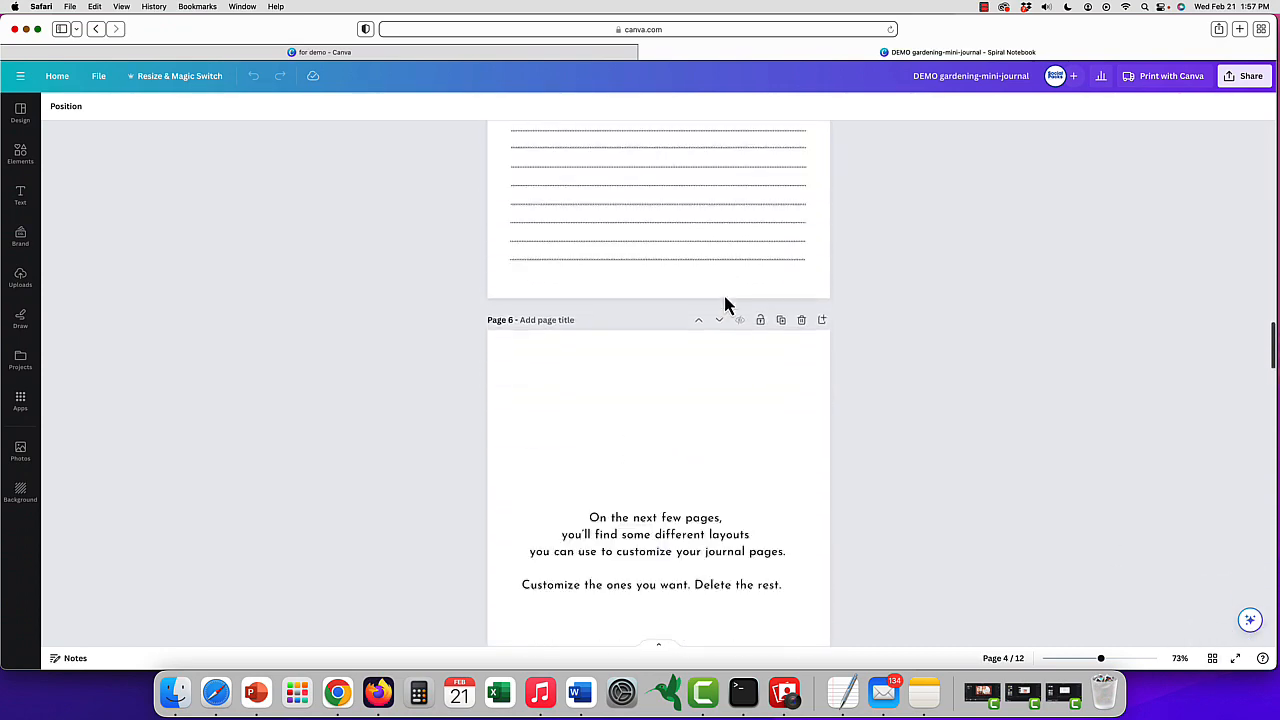
scroll(726, 303, up, 20)
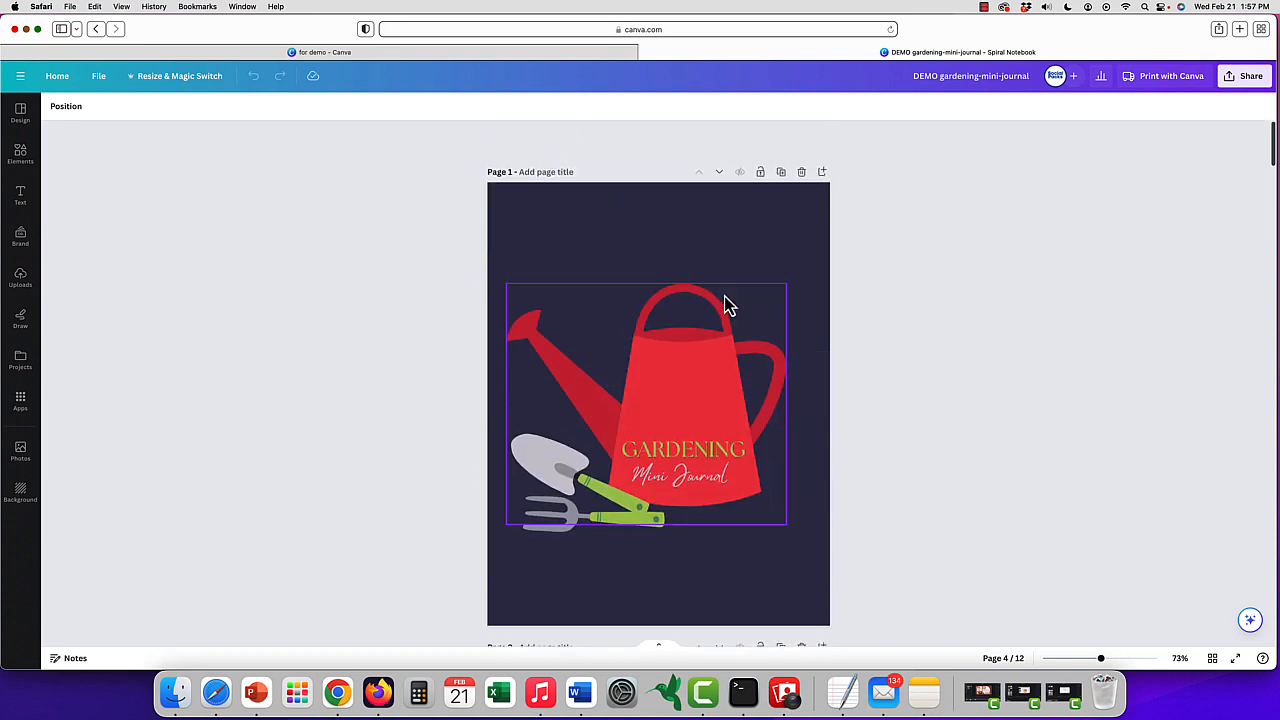
click(1211, 660)
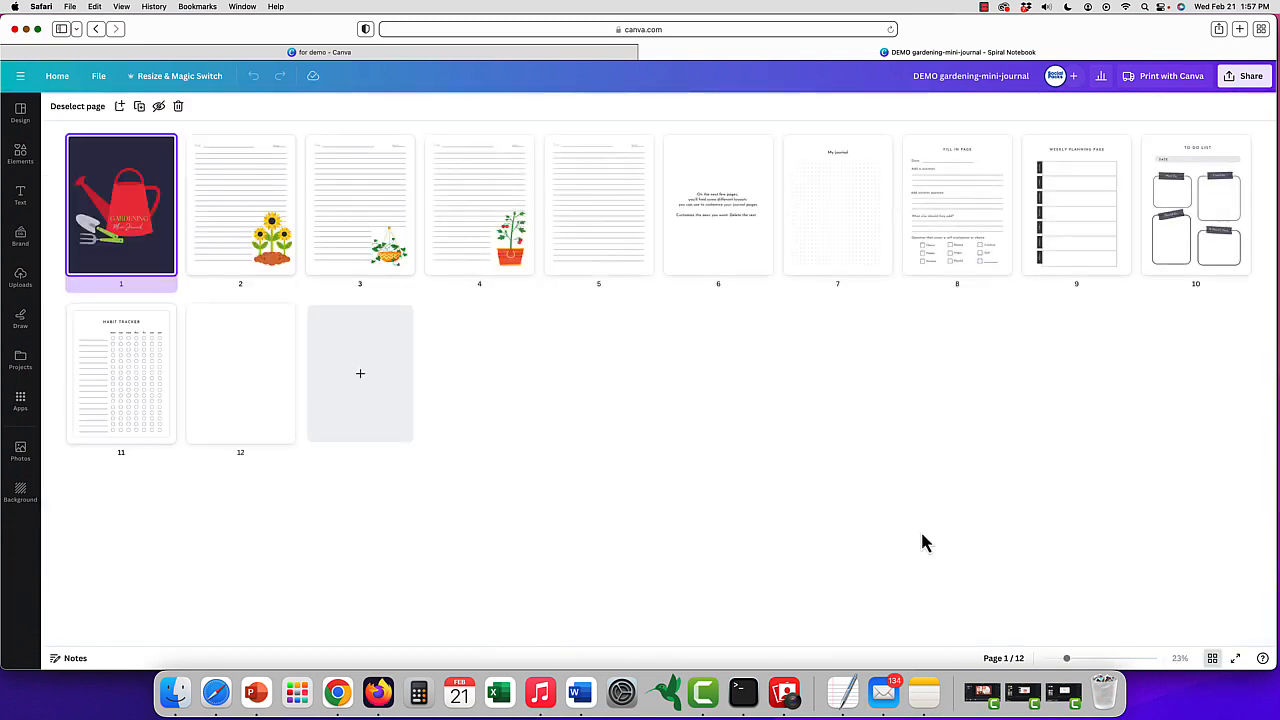
drag(338, 185, 562, 208)
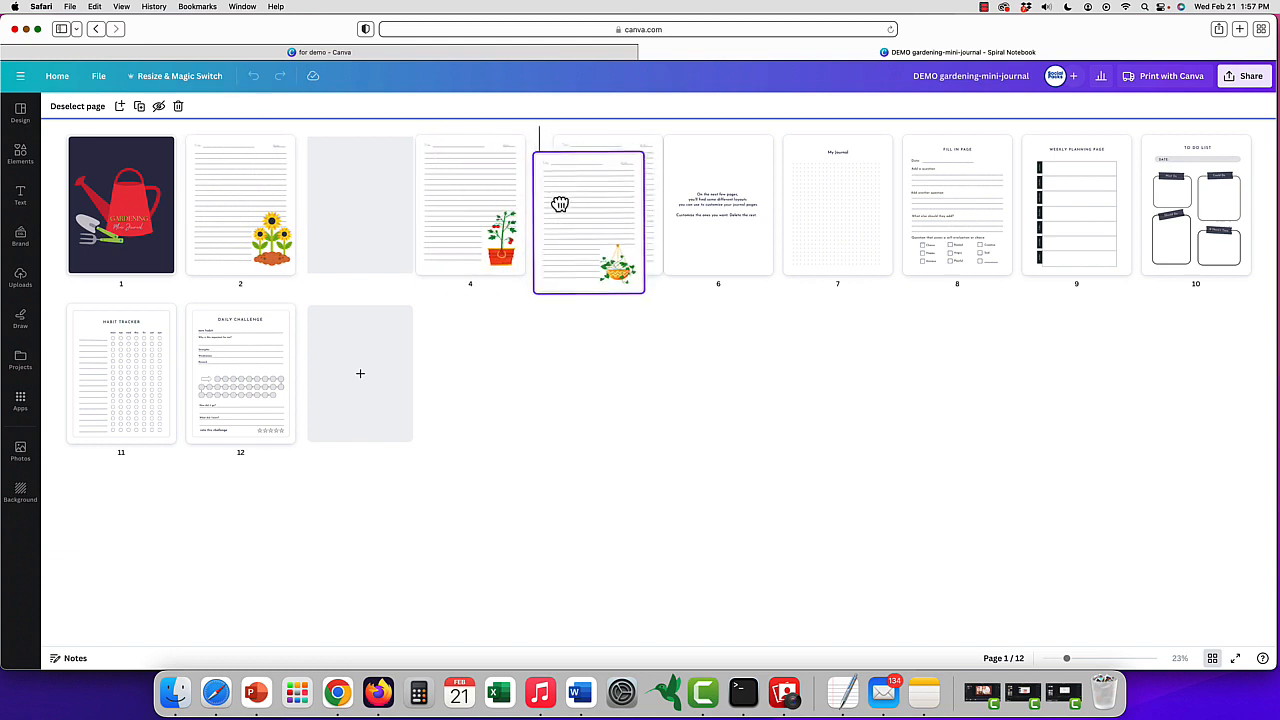
Delete page 6, which holds the note about customizing layouts, and leave the page grid
click(724, 212)
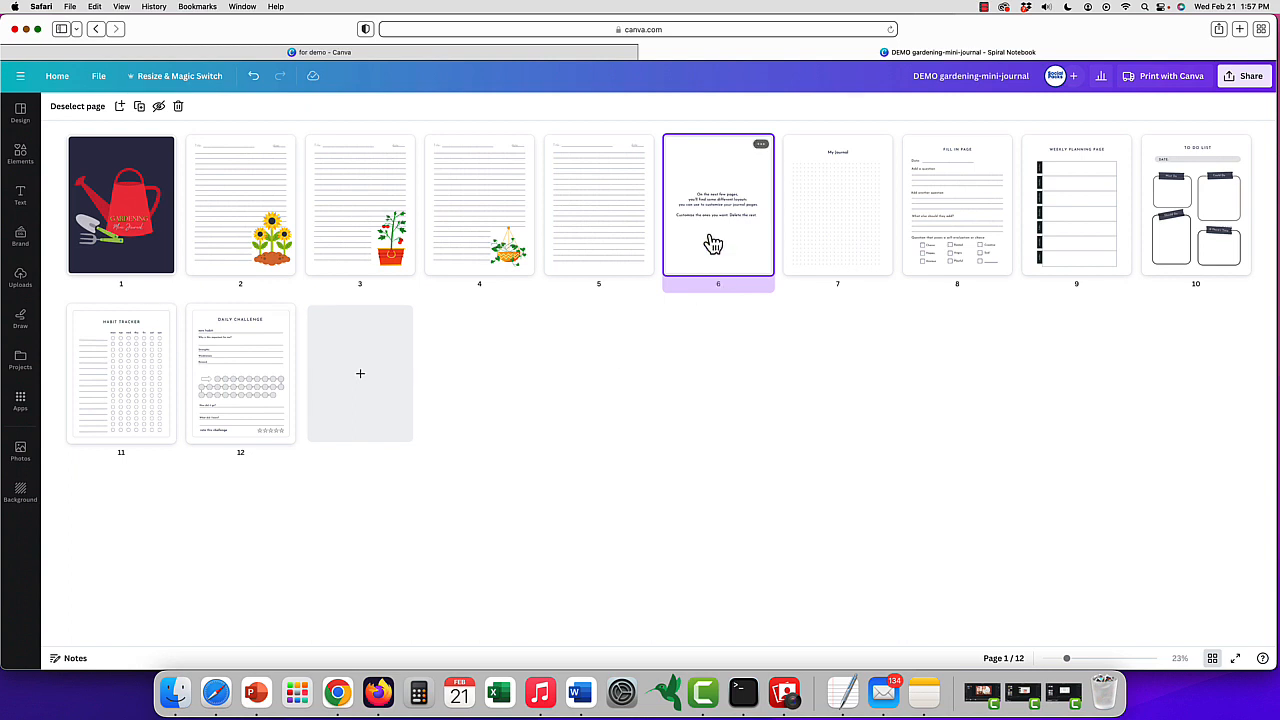
key(BackSpace)
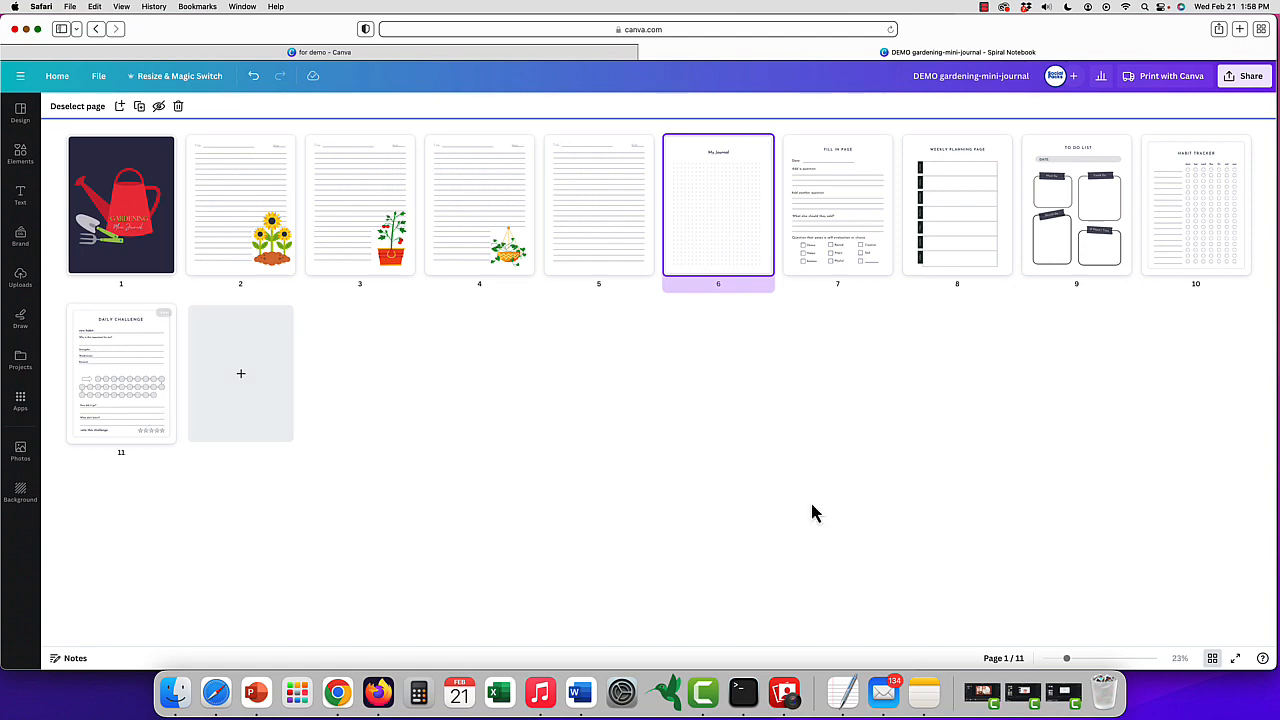
click(1212, 660)
Return to the cover page and display the list of its layers
scroll(708, 356, up, 20)
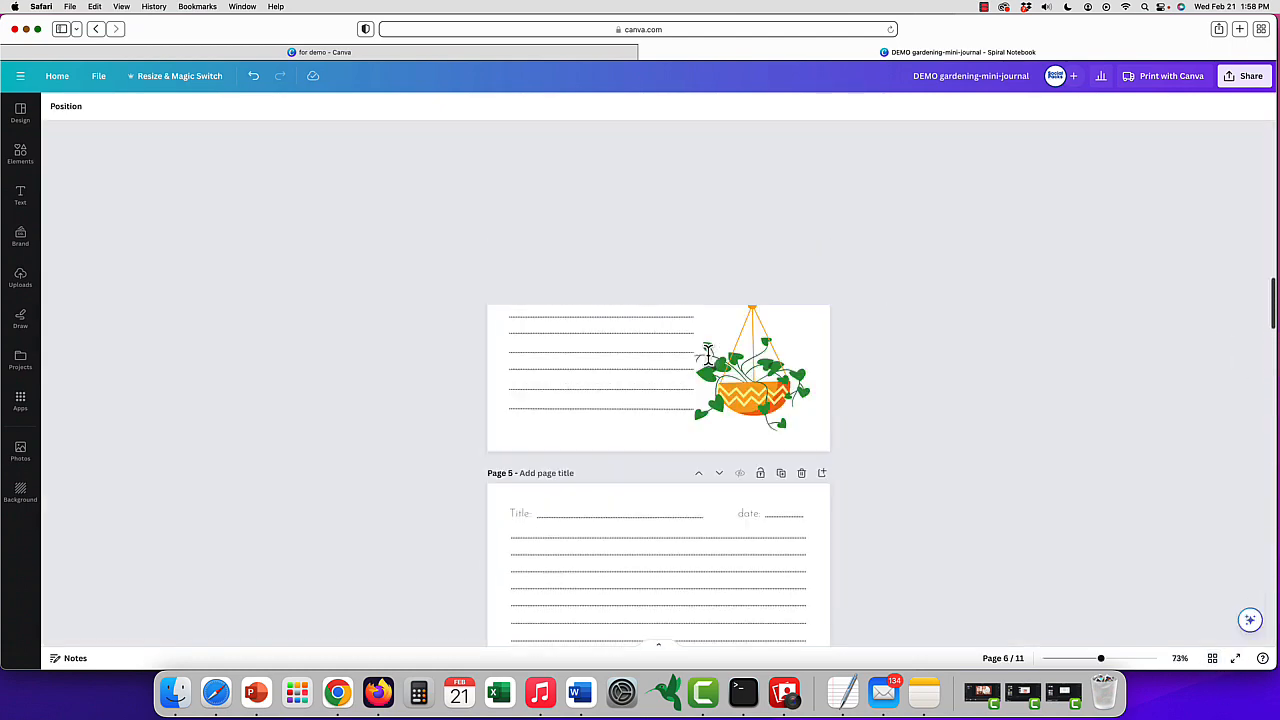
scroll(708, 356, up, 3)
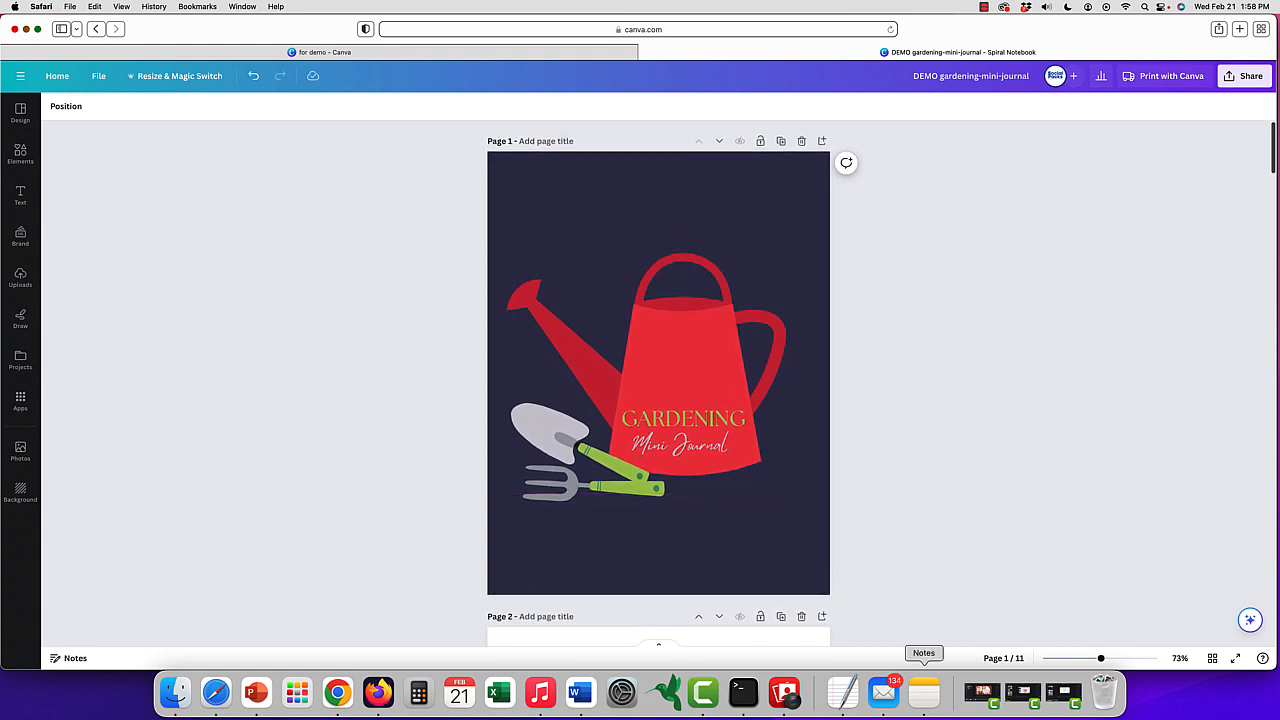
click(757, 202)
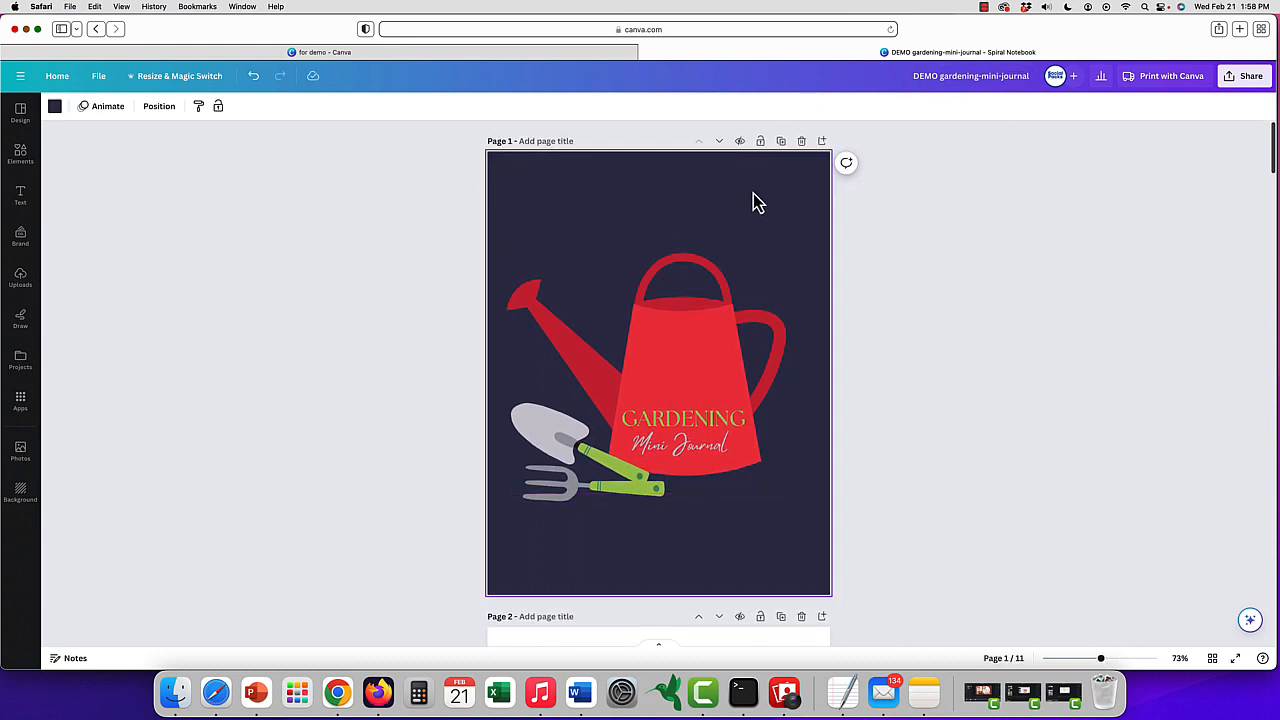
click(165, 112)
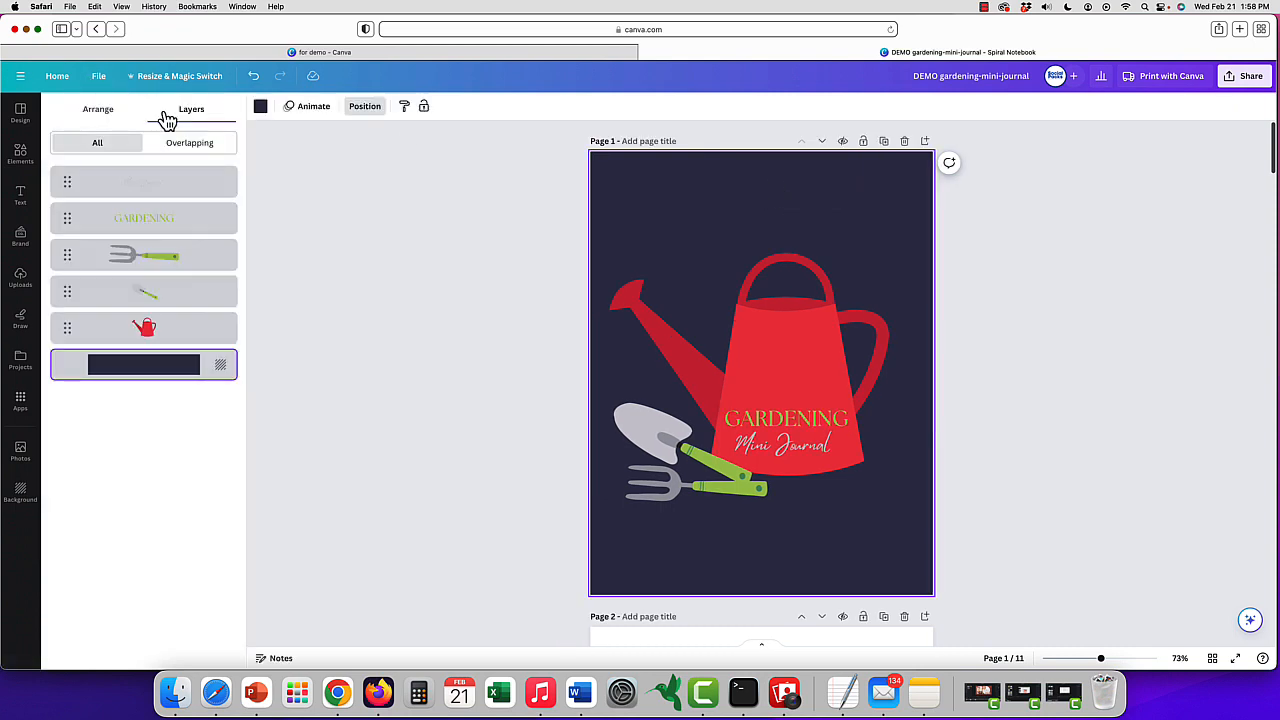
Select cover elements through their layers, combine the watering can with the trowel, and select all cover elements except the background together
click(152, 222)
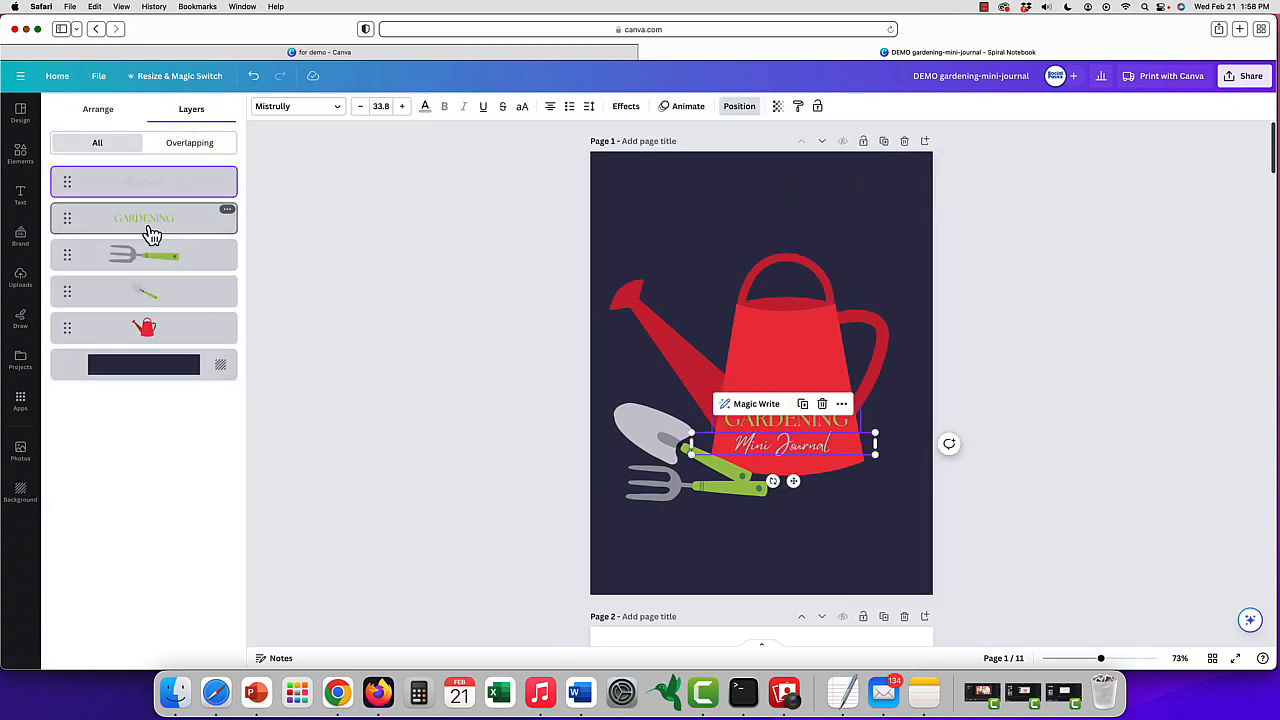
click(150, 265)
click(146, 330)
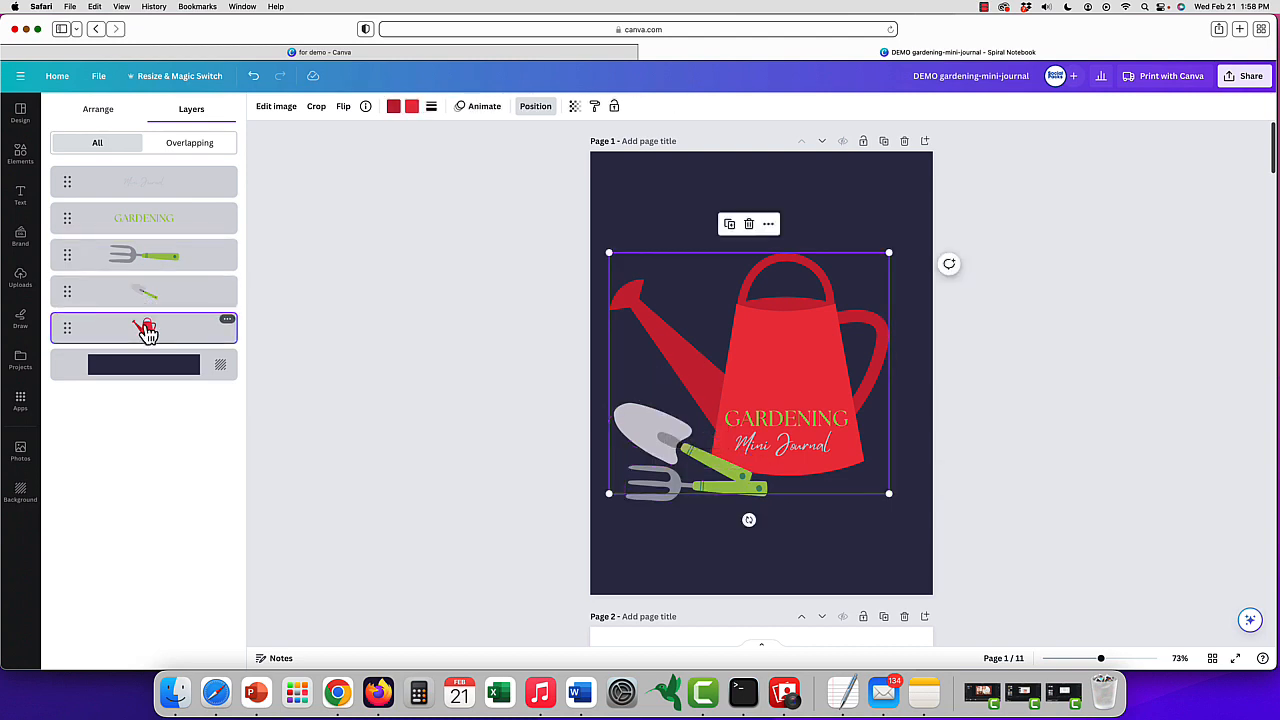
shift+click(154, 290)
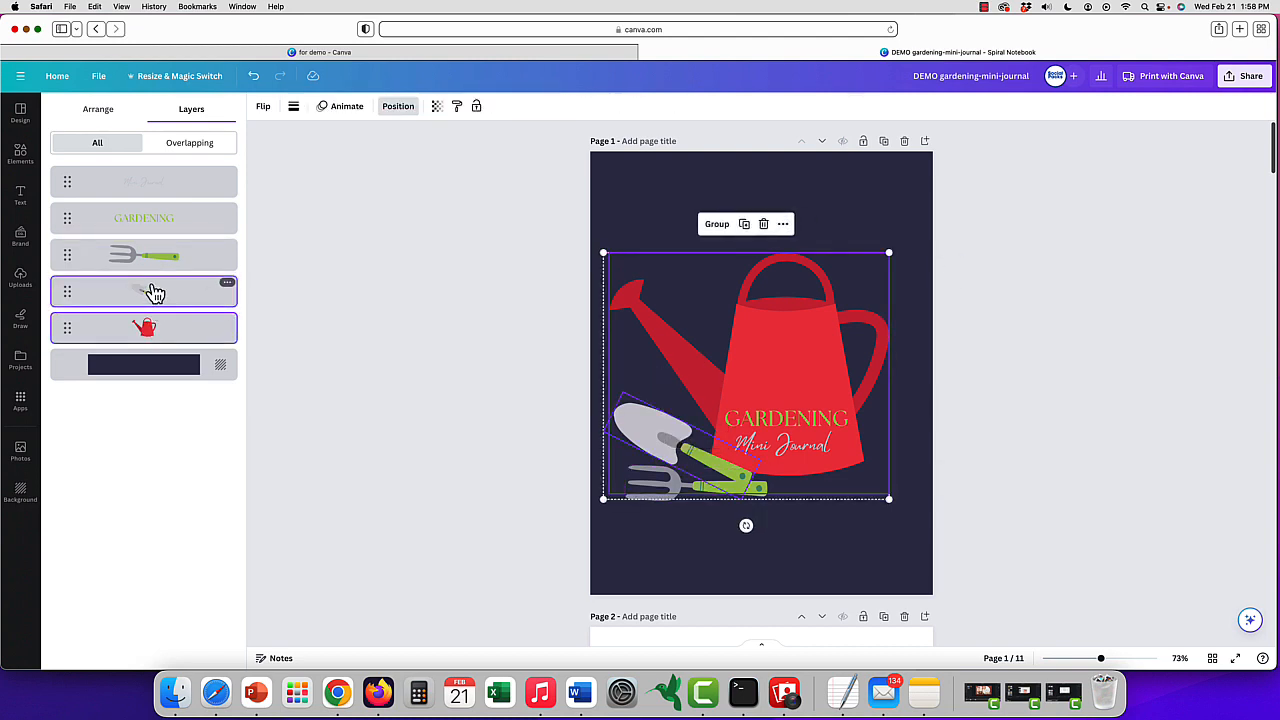
click(845, 174)
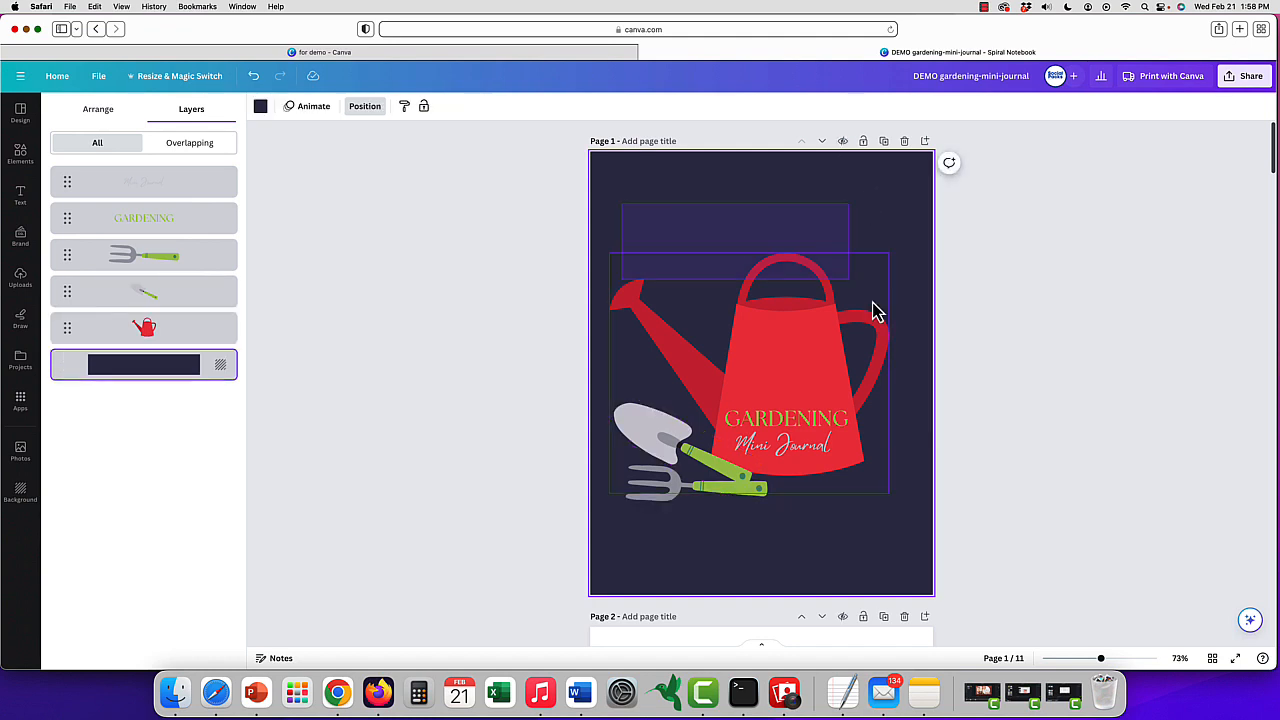
drag(922, 573, 916, 571)
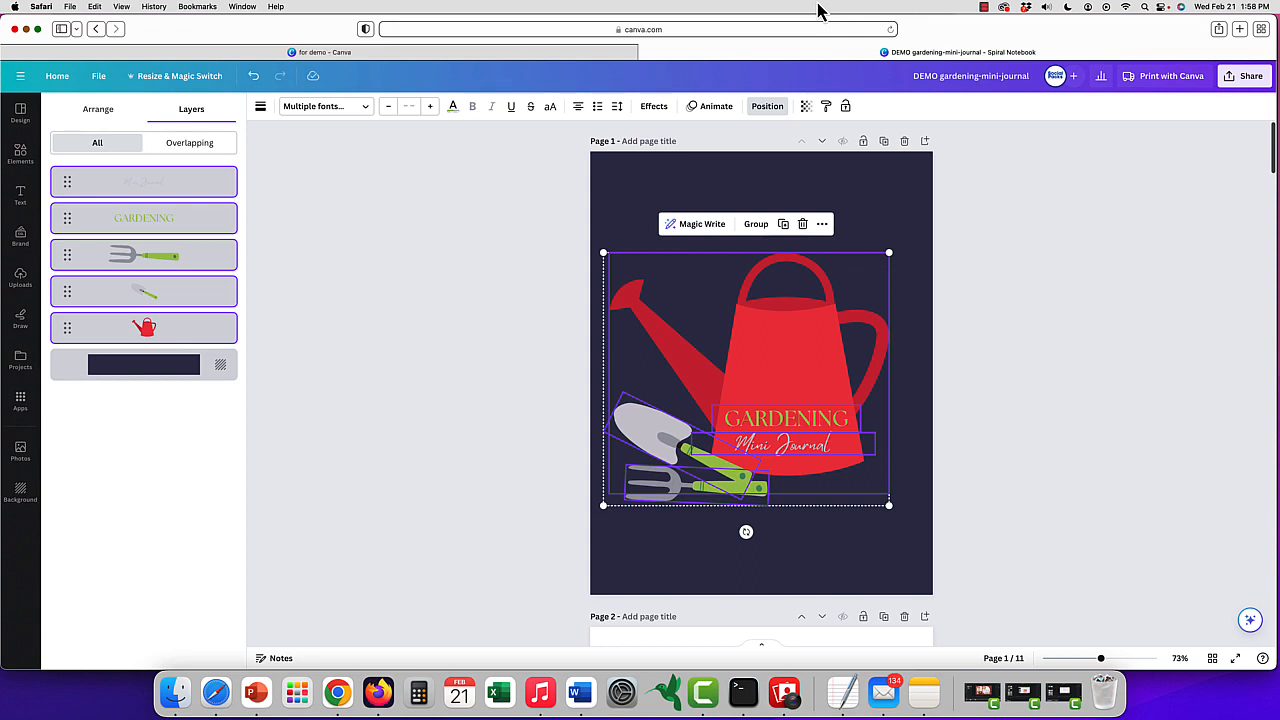
Move the garden fork layer beneath the watering can, and back up to between the trowel and the watering can
click(133, 226)
drag(143, 258, 157, 330)
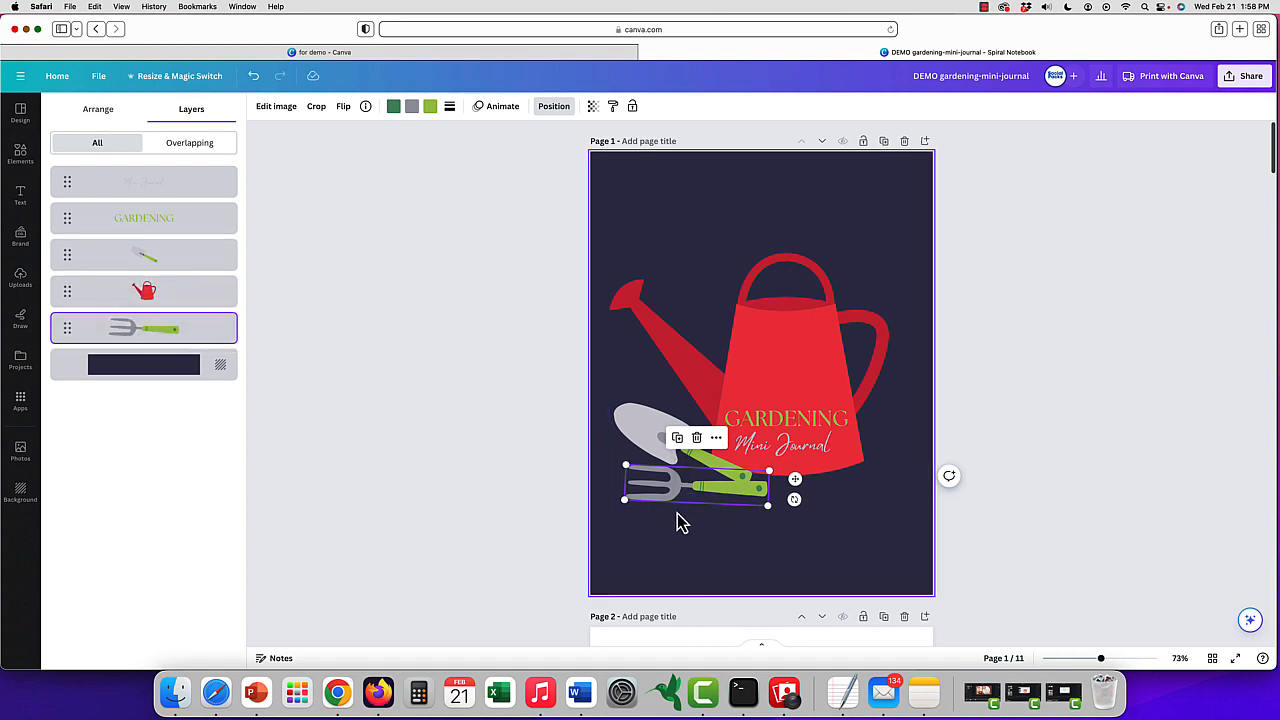
mouse_move(137, 257)
mouse_down()
mouse_move(147, 352)
mouse_move(163, 243)
mouse_move(160, 255)
mouse_up()
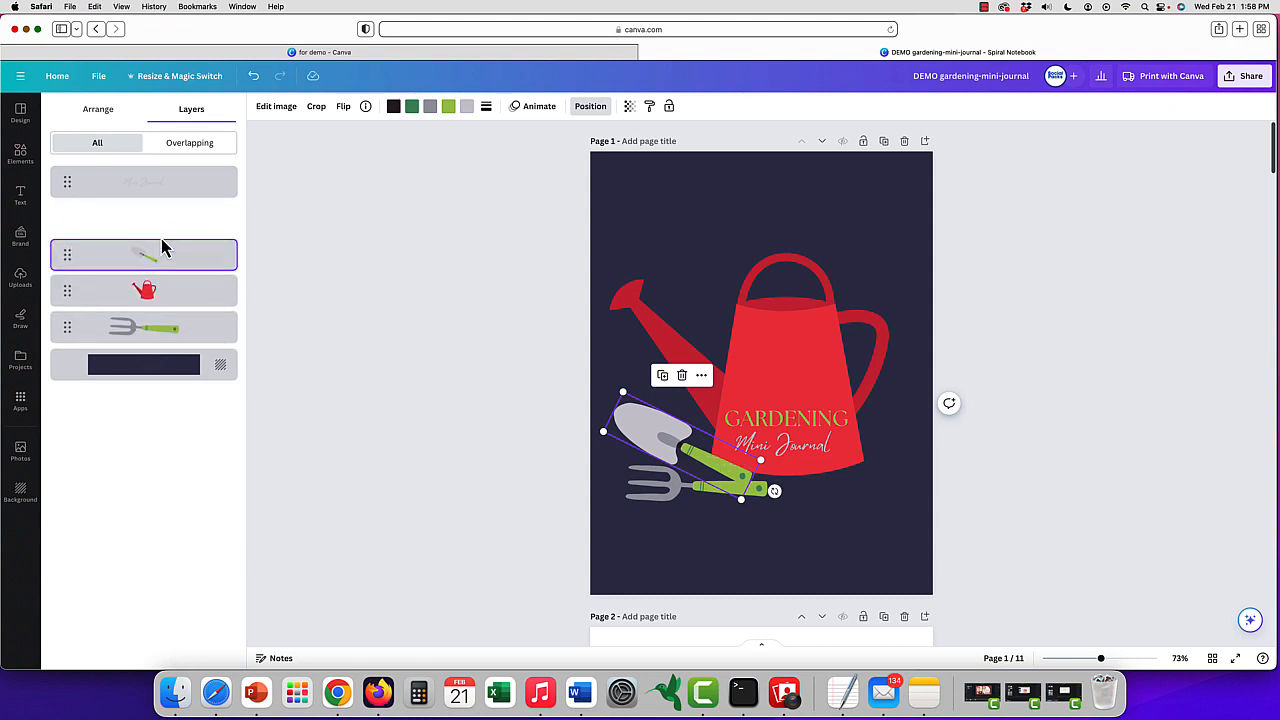
drag(160, 335, 160, 292)
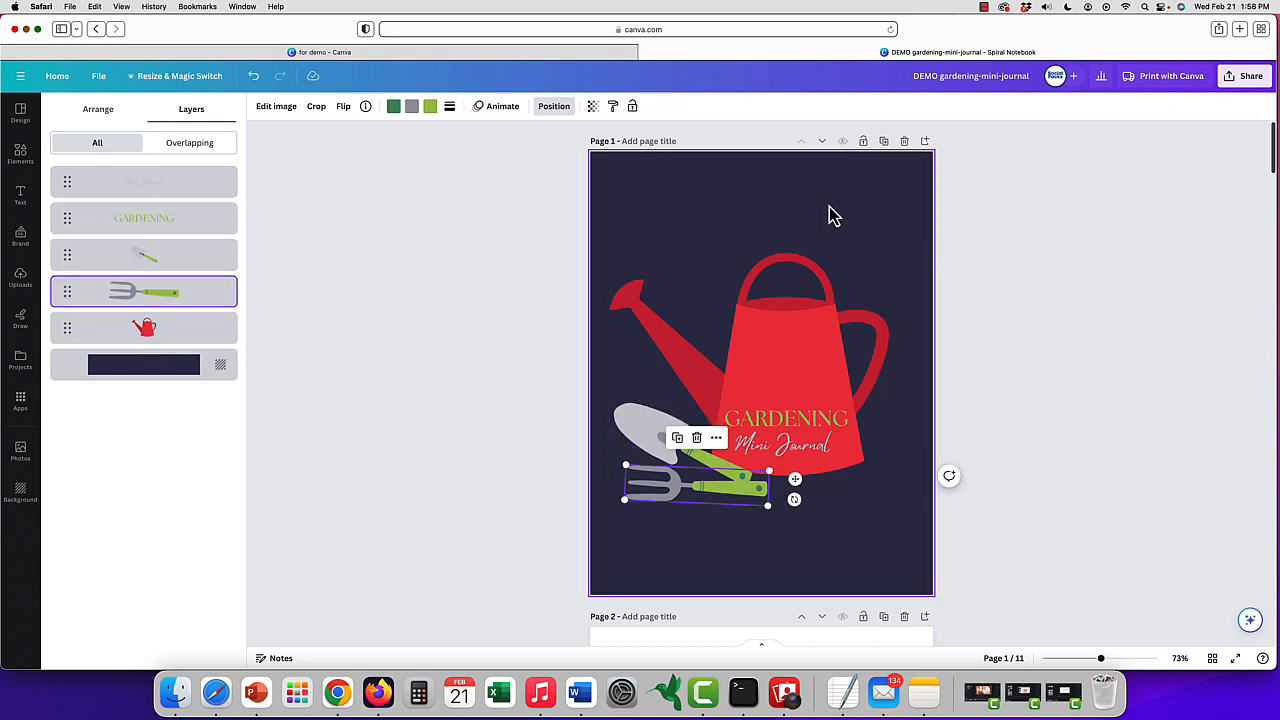
Remove the dark navy background from the cover page
click(836, 236)
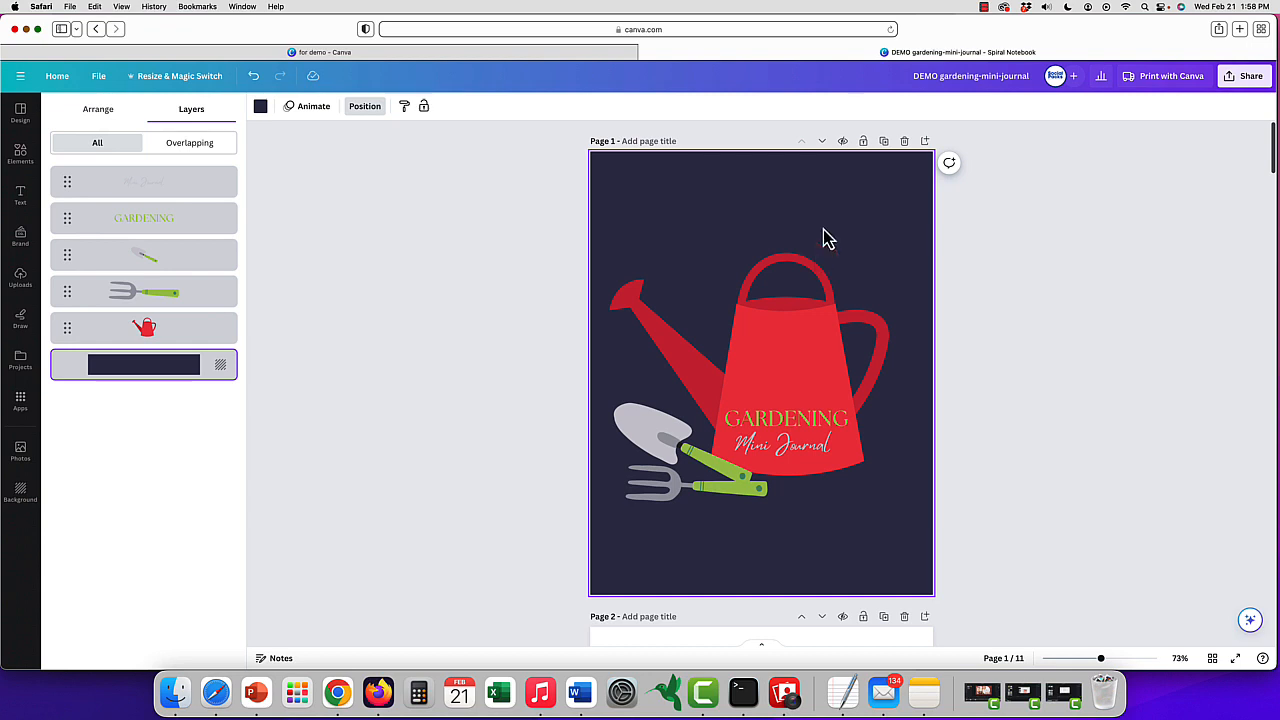
click(808, 328)
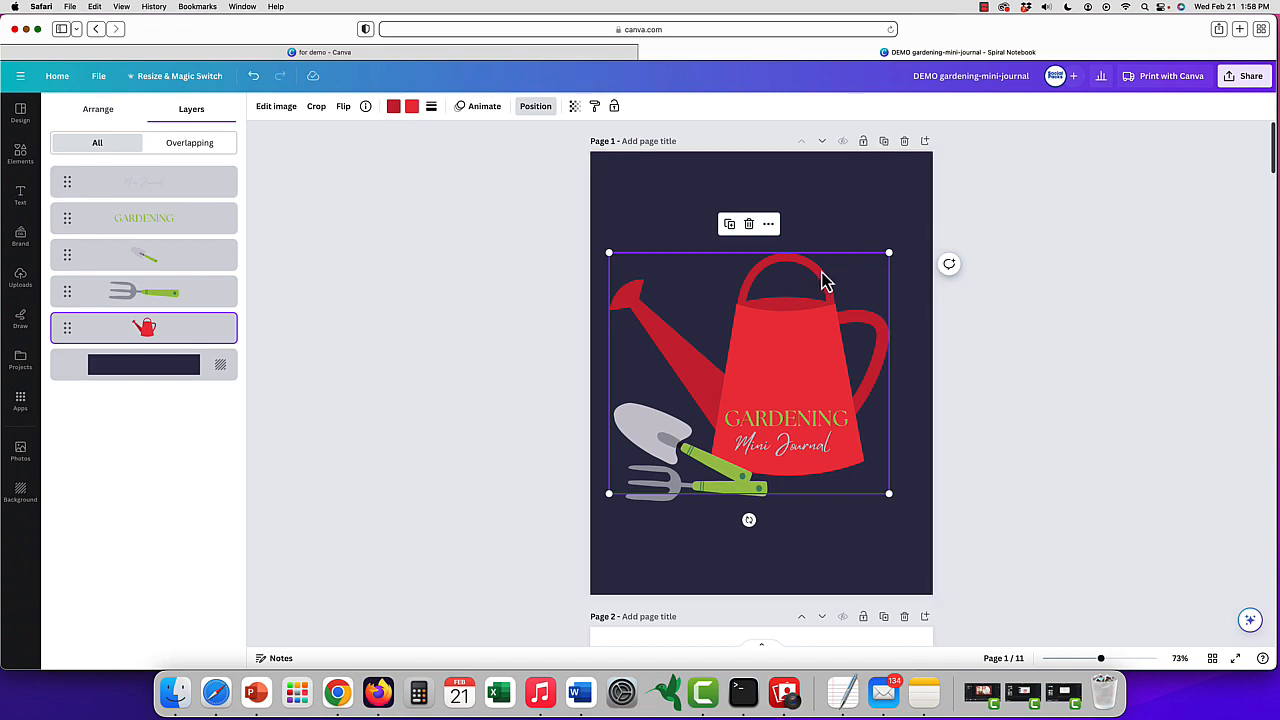
click(848, 225)
click(824, 280)
click(866, 204)
key(BackSpace)
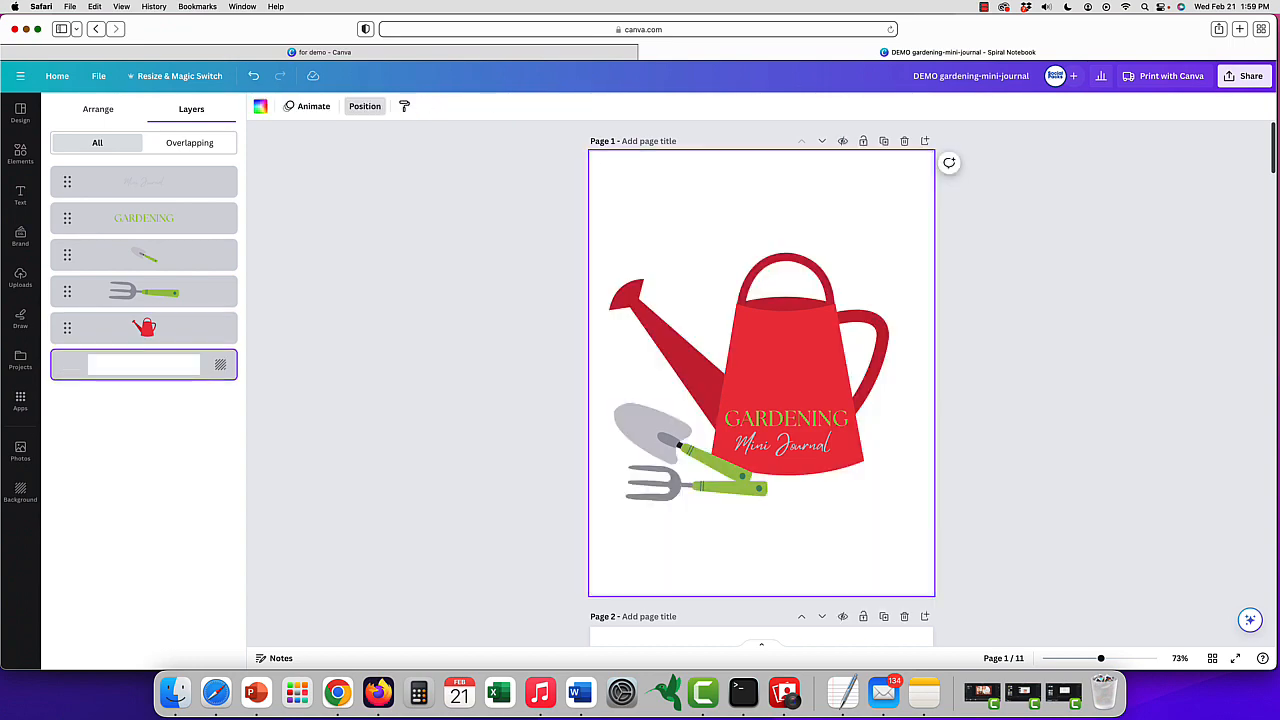
Search the elements library for "gardening" and browse the full set of photo results
click(21, 150)
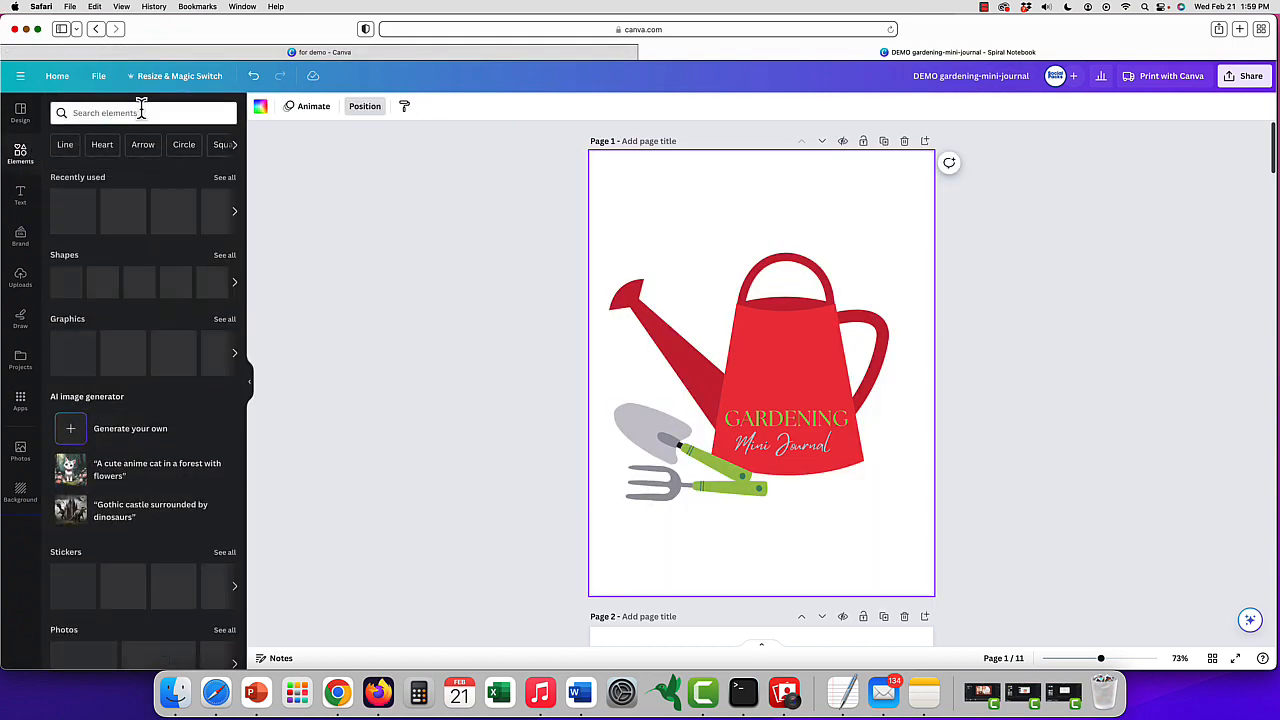
text(garde)
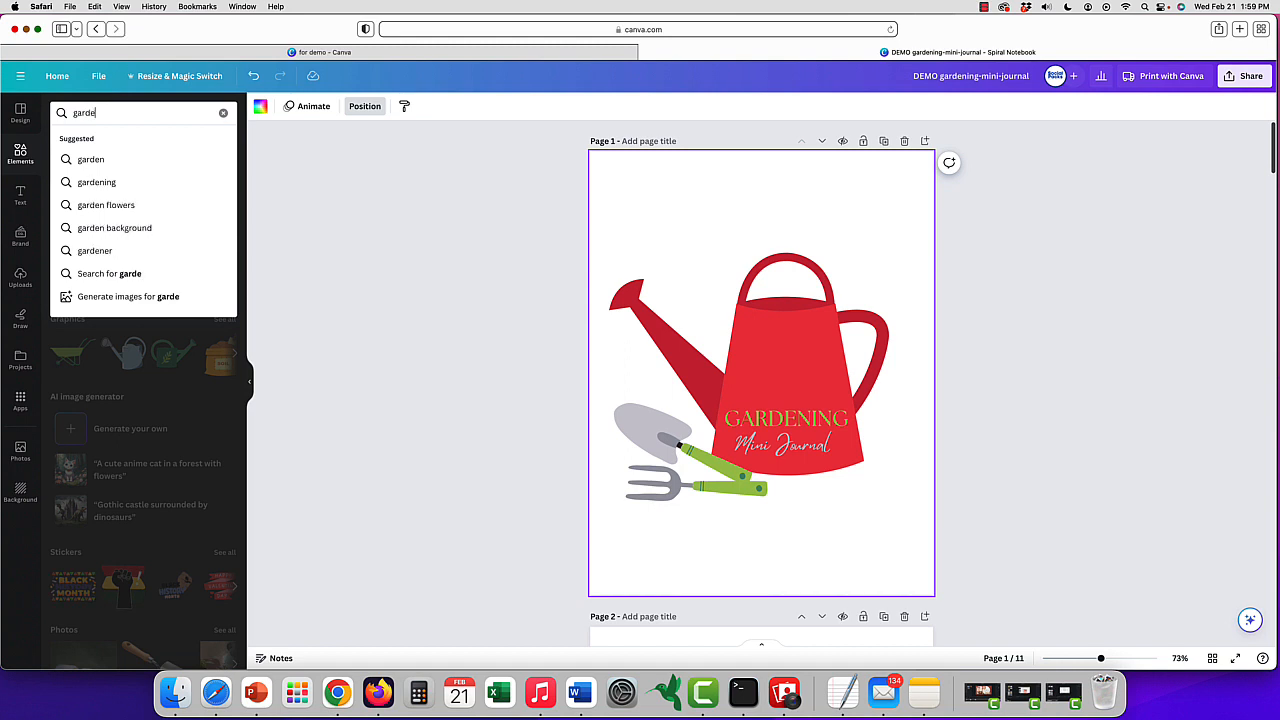
text(ning)
key(Return)
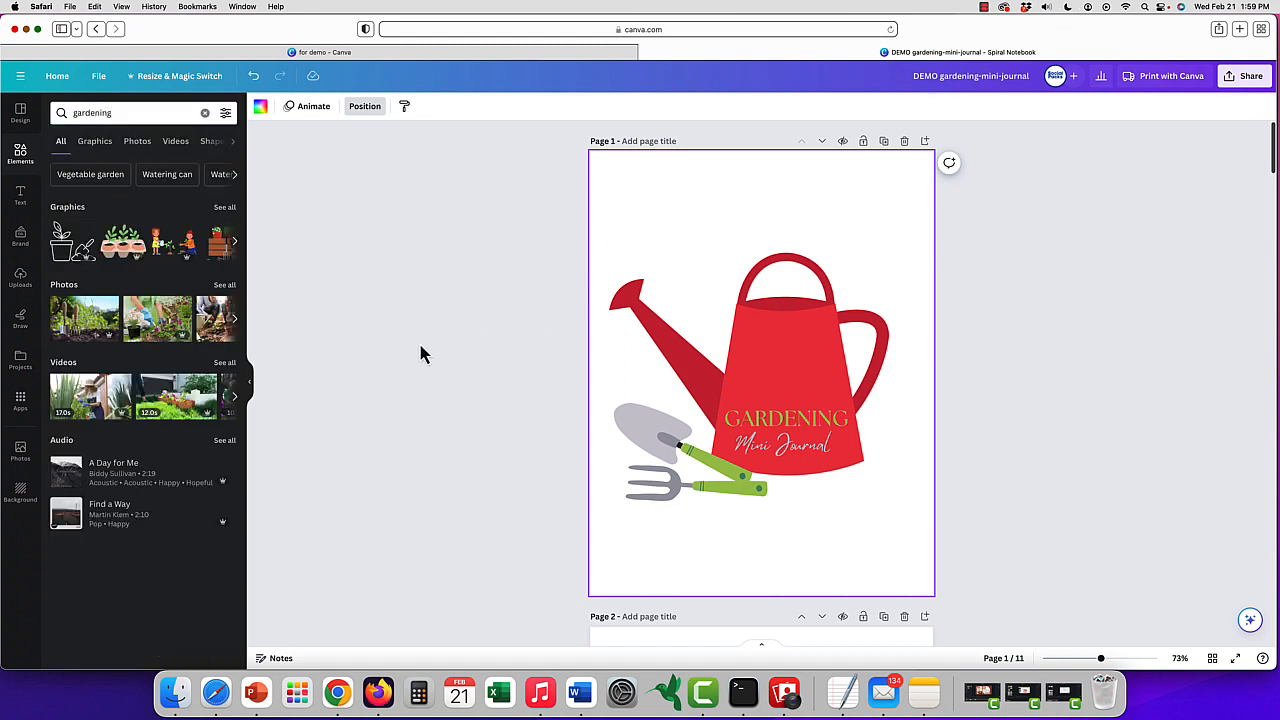
click(224, 286)
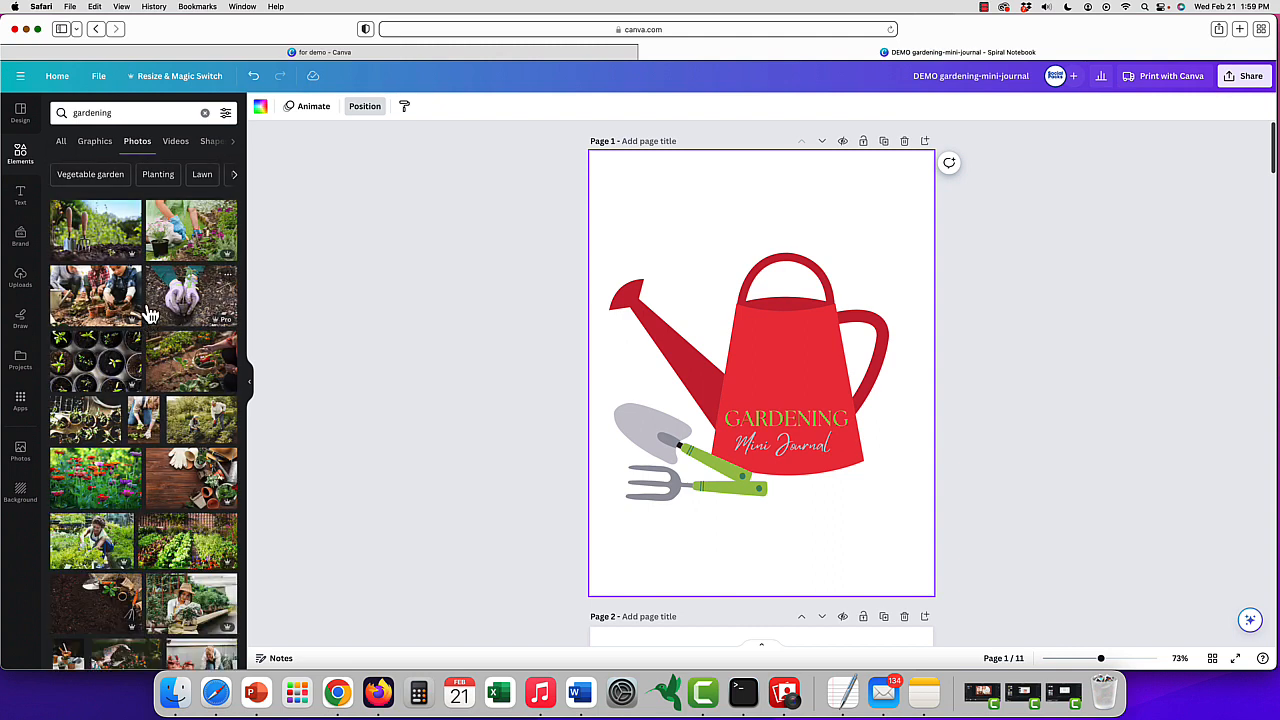
scroll(148, 315, down, 3)
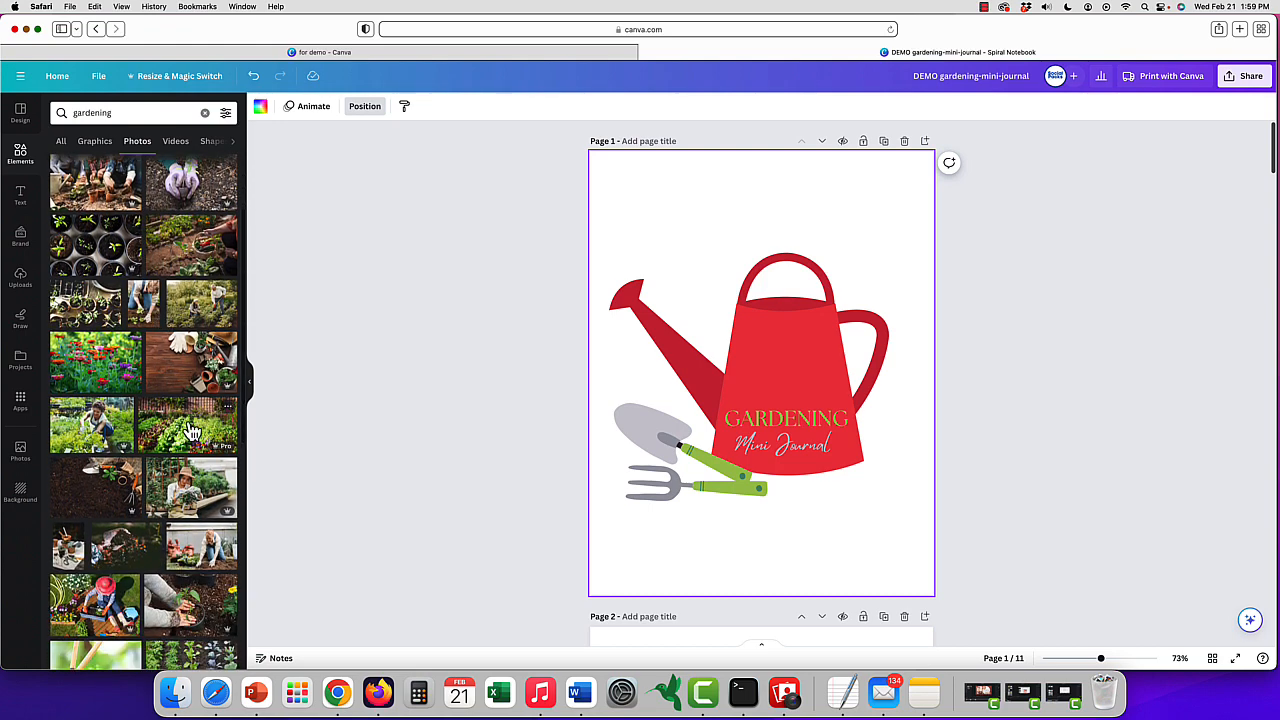
Add the photo of vegetable garden rows to the cover and set it as the page background
click(192, 430)
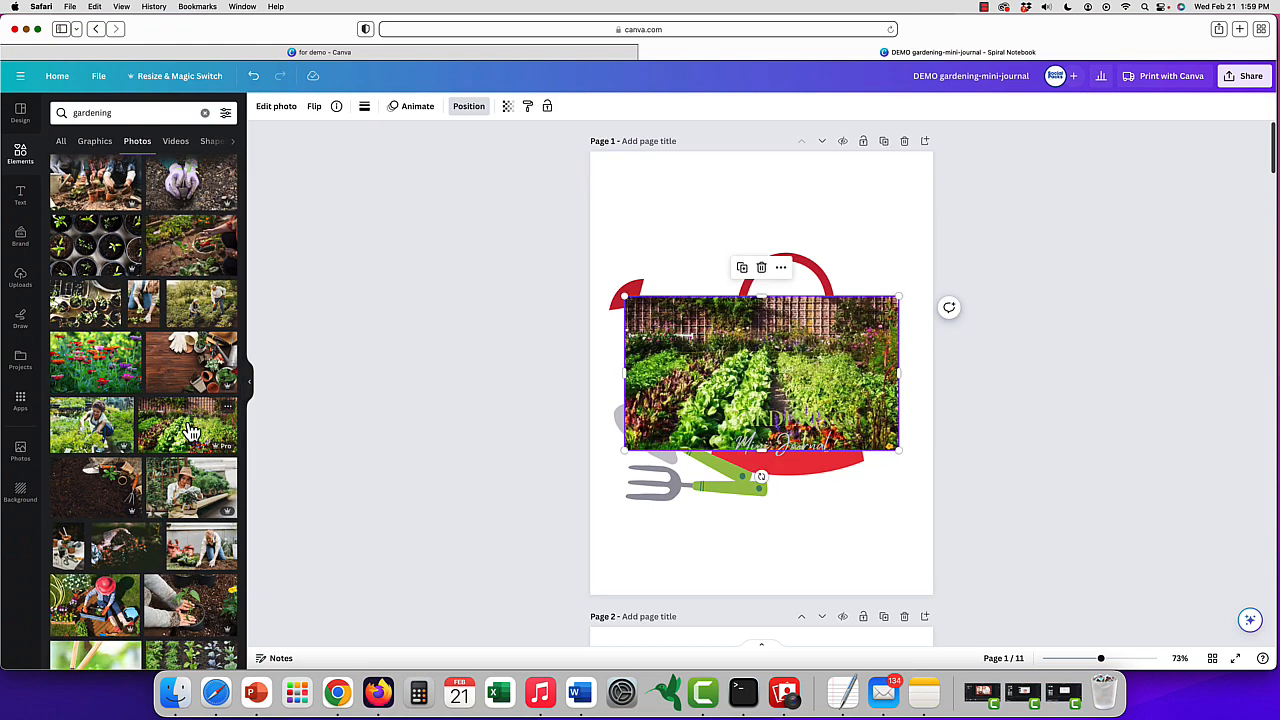
scroll(815, 368, down, 1)
right_click(818, 364)
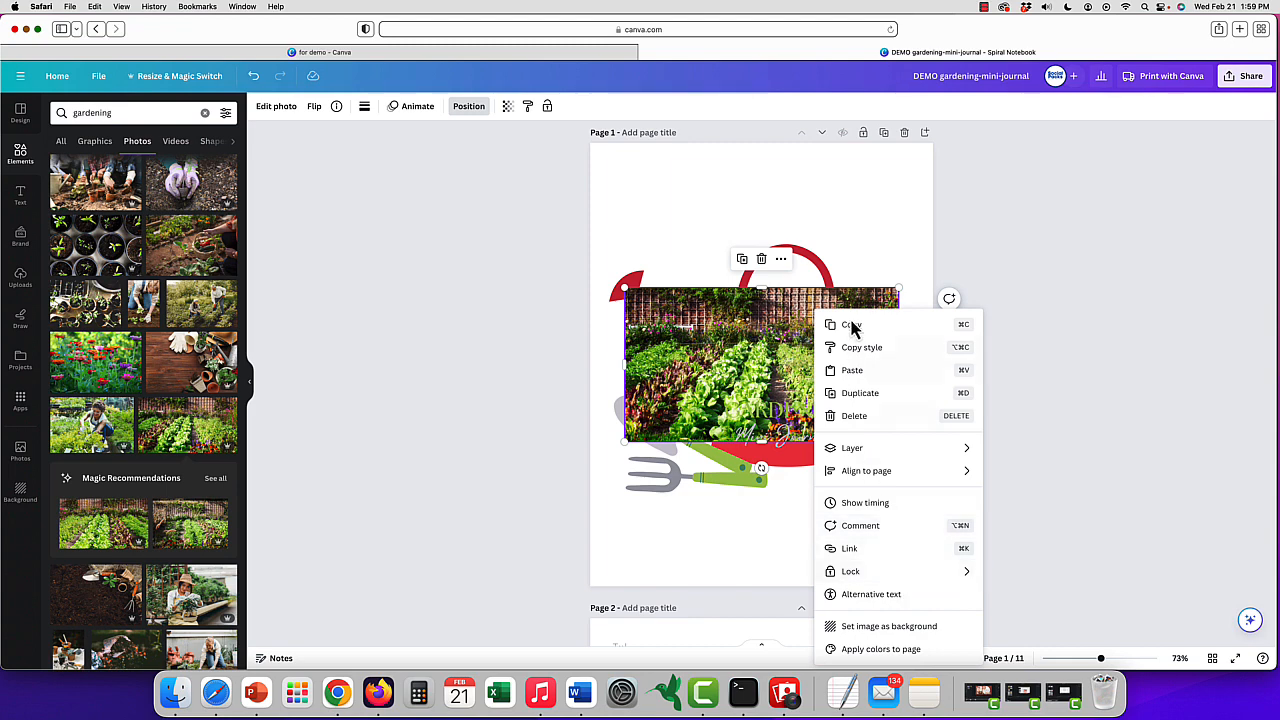
click(851, 325)
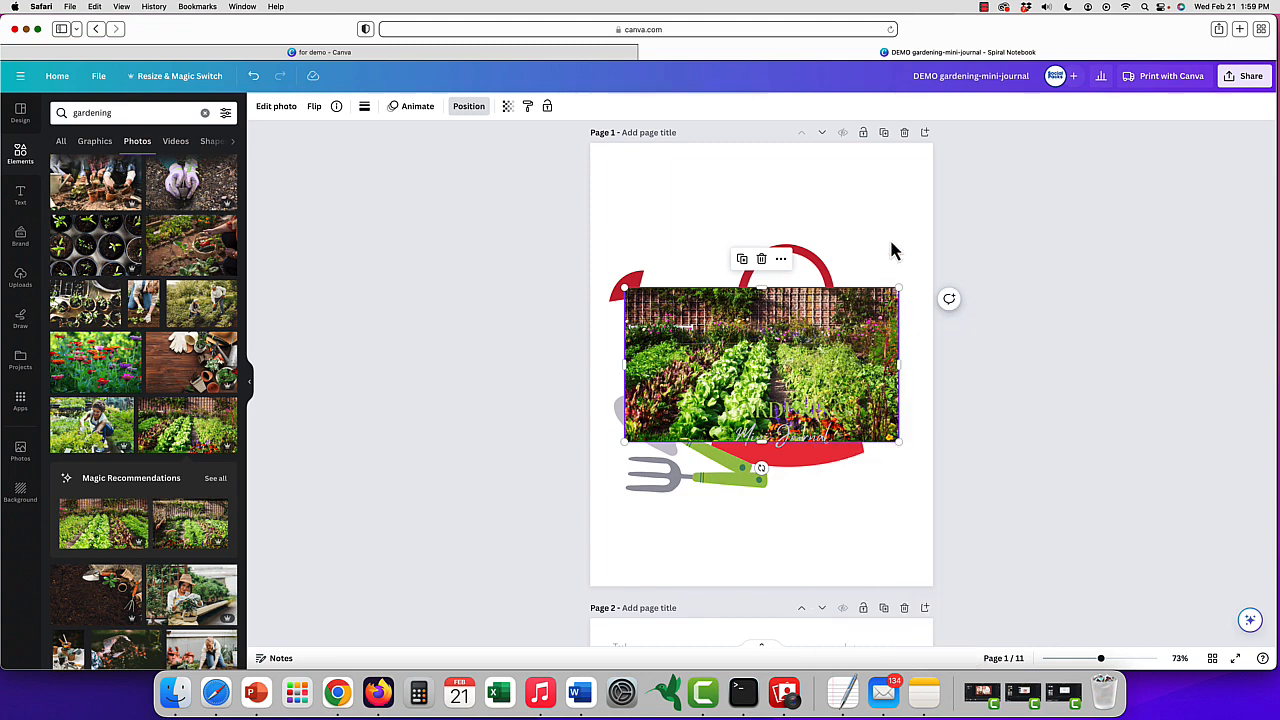
right_click(866, 345)
click(960, 627)
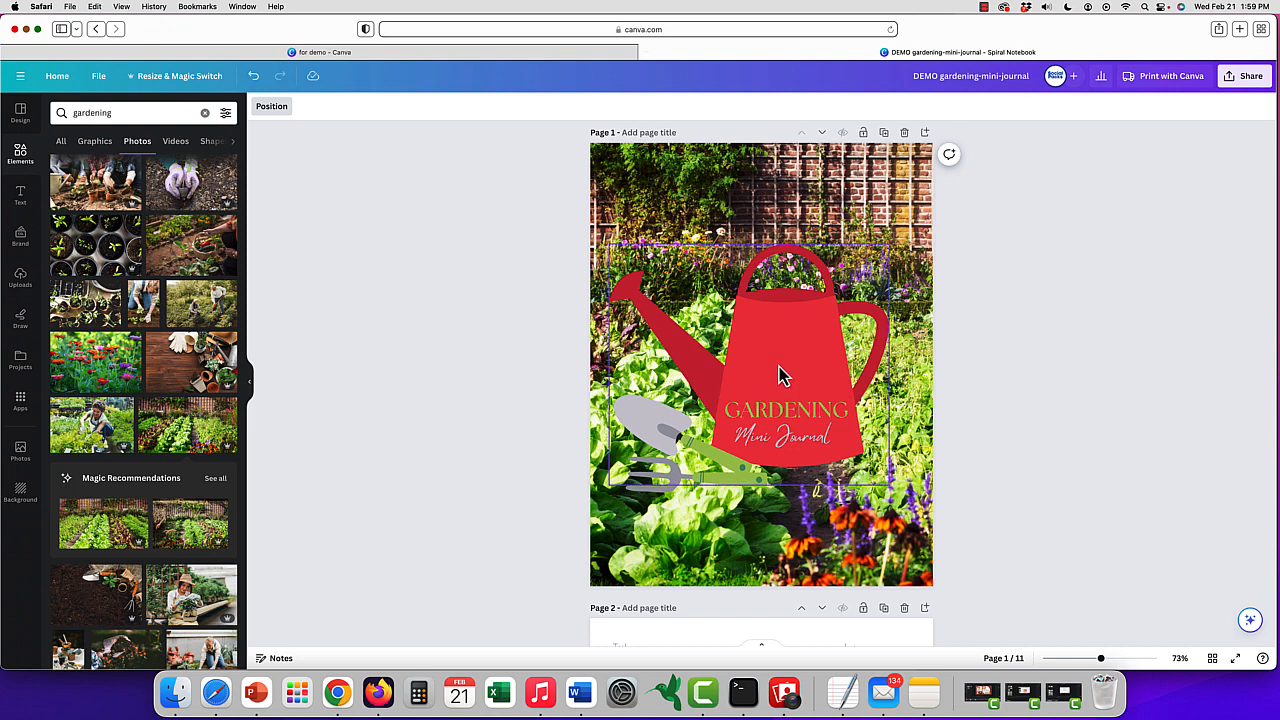
Set the transparency of the vegetable garden background photo to 41
click(866, 198)
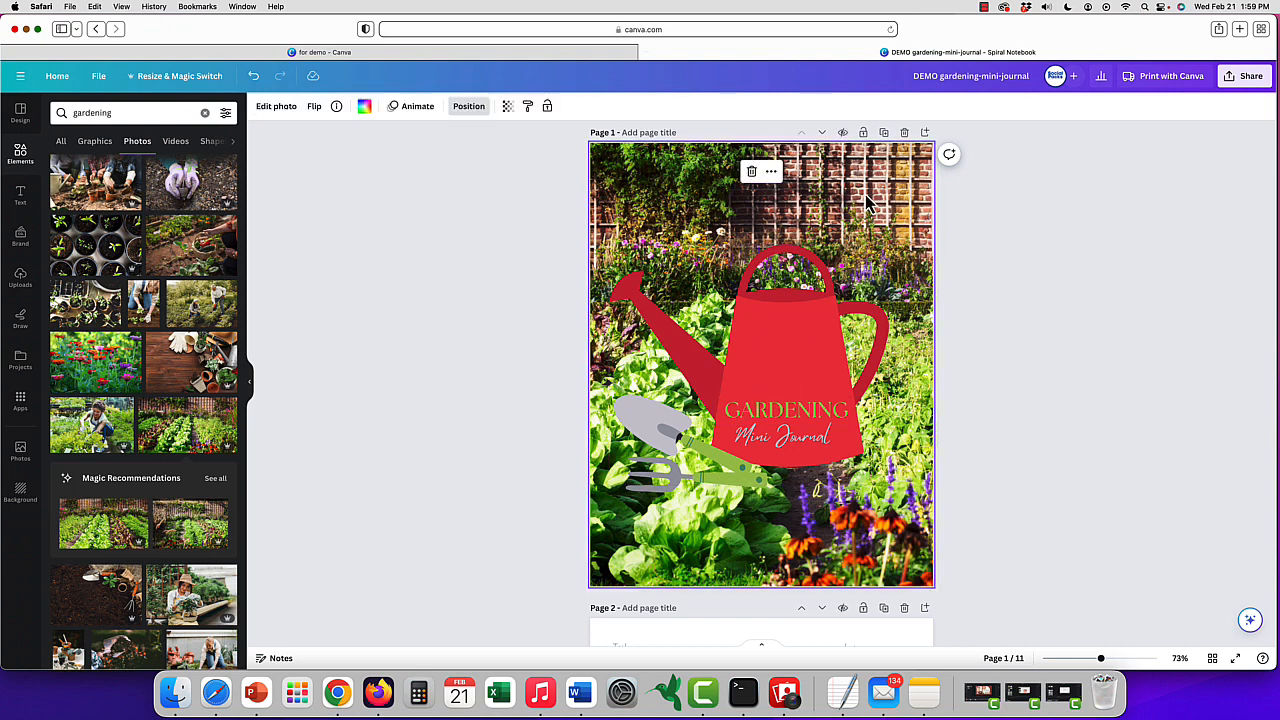
click(507, 106)
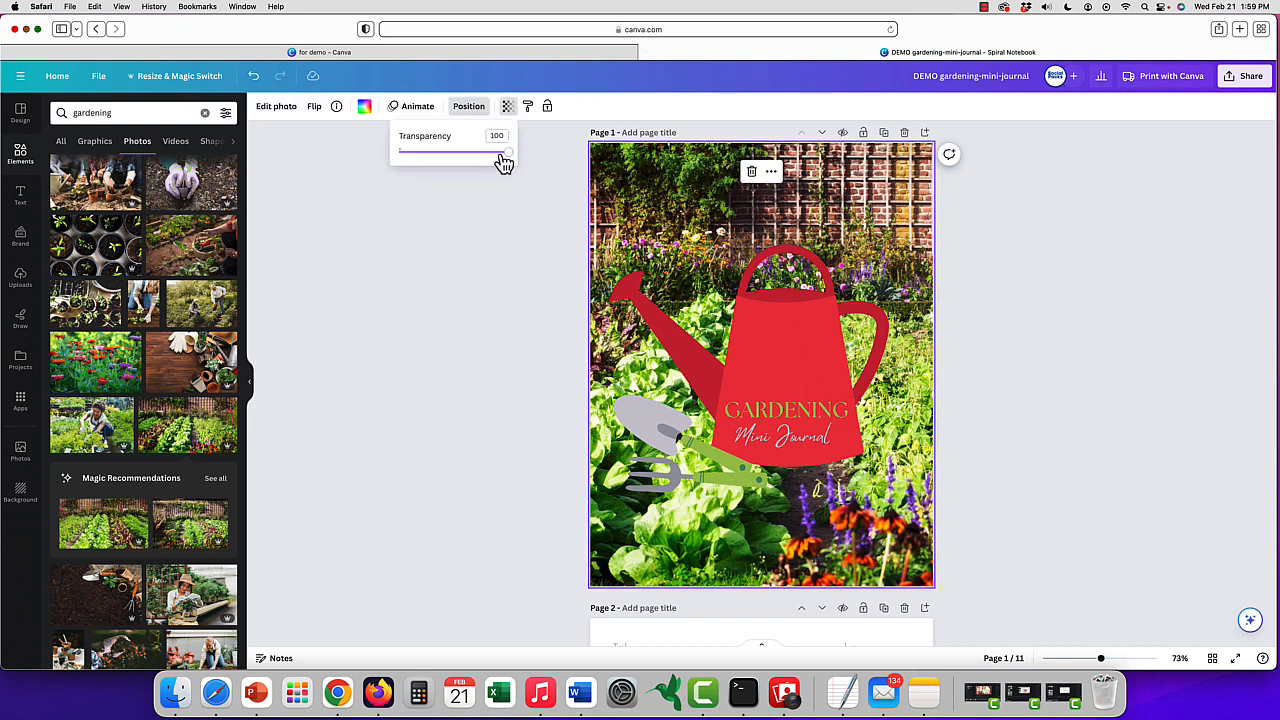
drag(512, 162, 447, 163)
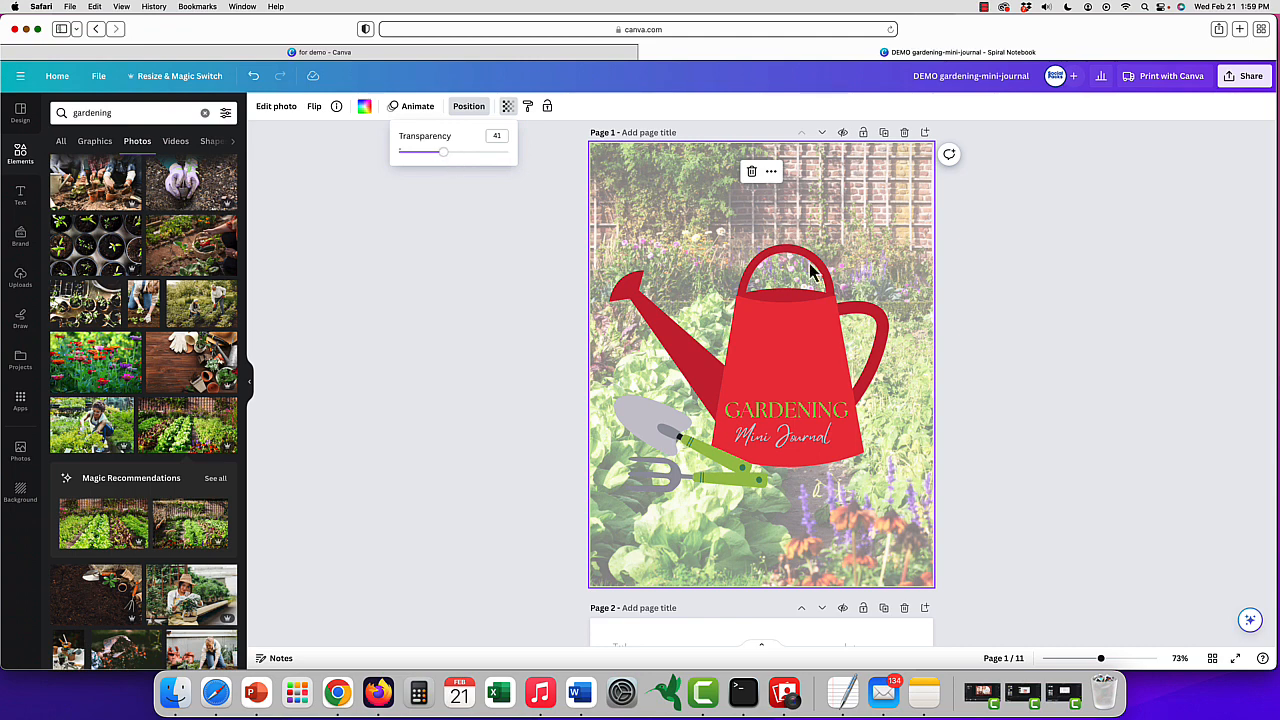
Delete the red watering can from the cover page
mouse_move(803, 351)
mouse_down()
mouse_move(780, 344)
mouse_move(790, 347)
mouse_up()
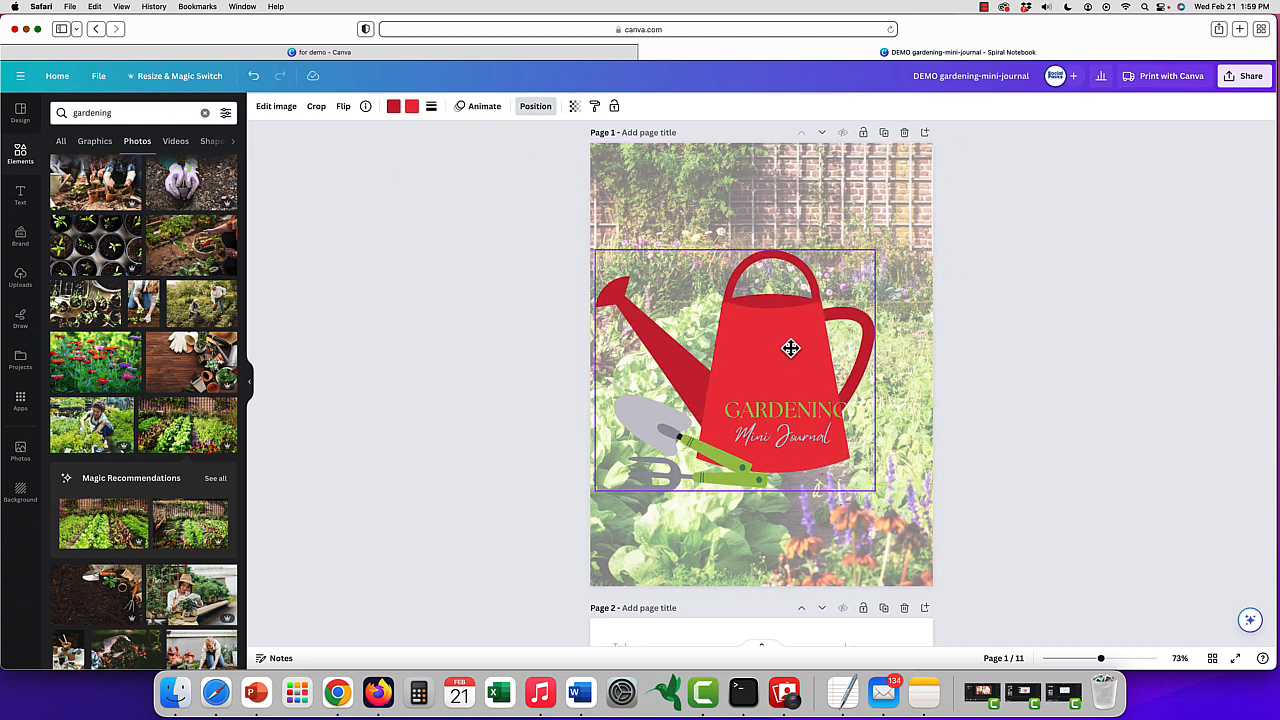
click(668, 437)
click(769, 332)
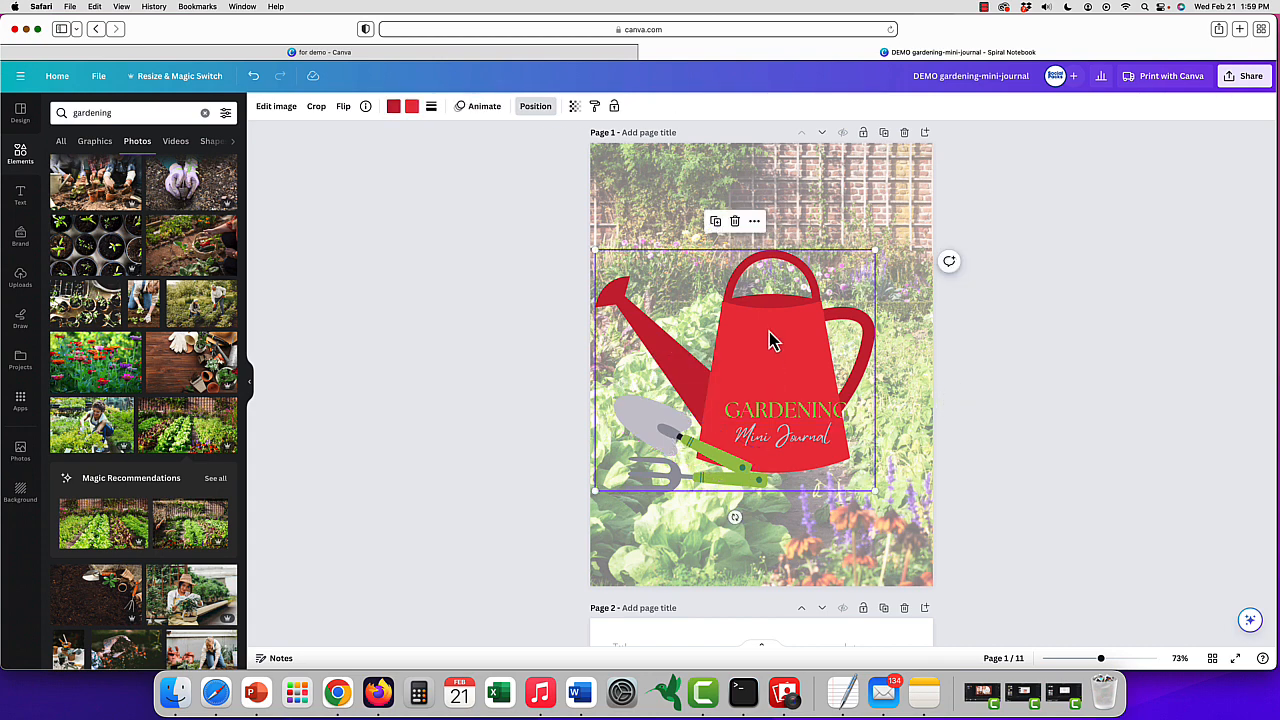
key(Delete)
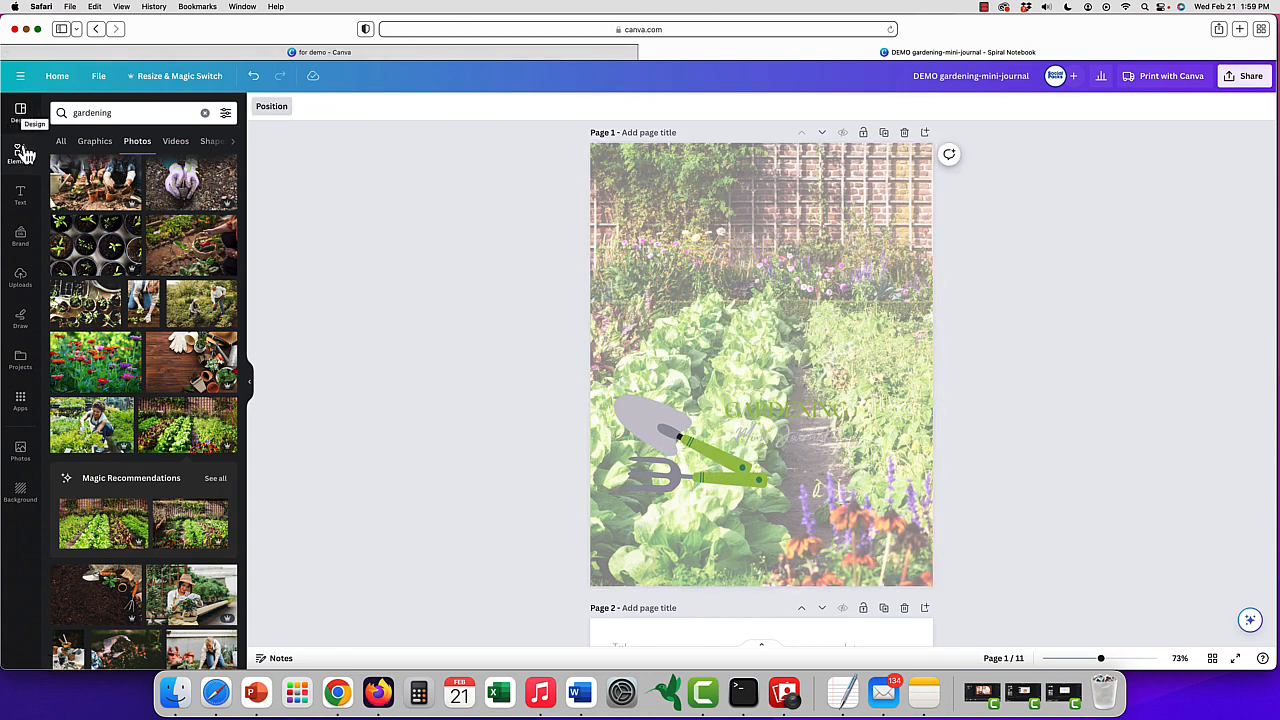
Find the circle shape in the elements library and add it to the cover
click(95, 113)
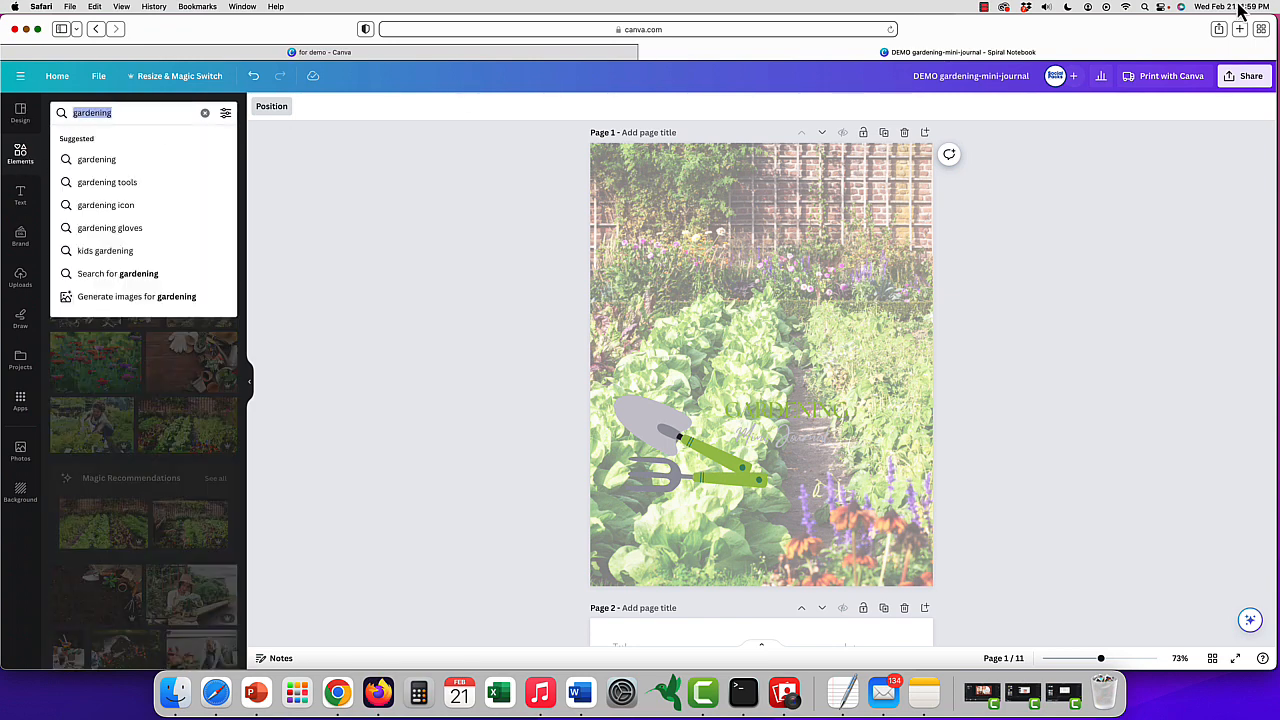
text(cricle)
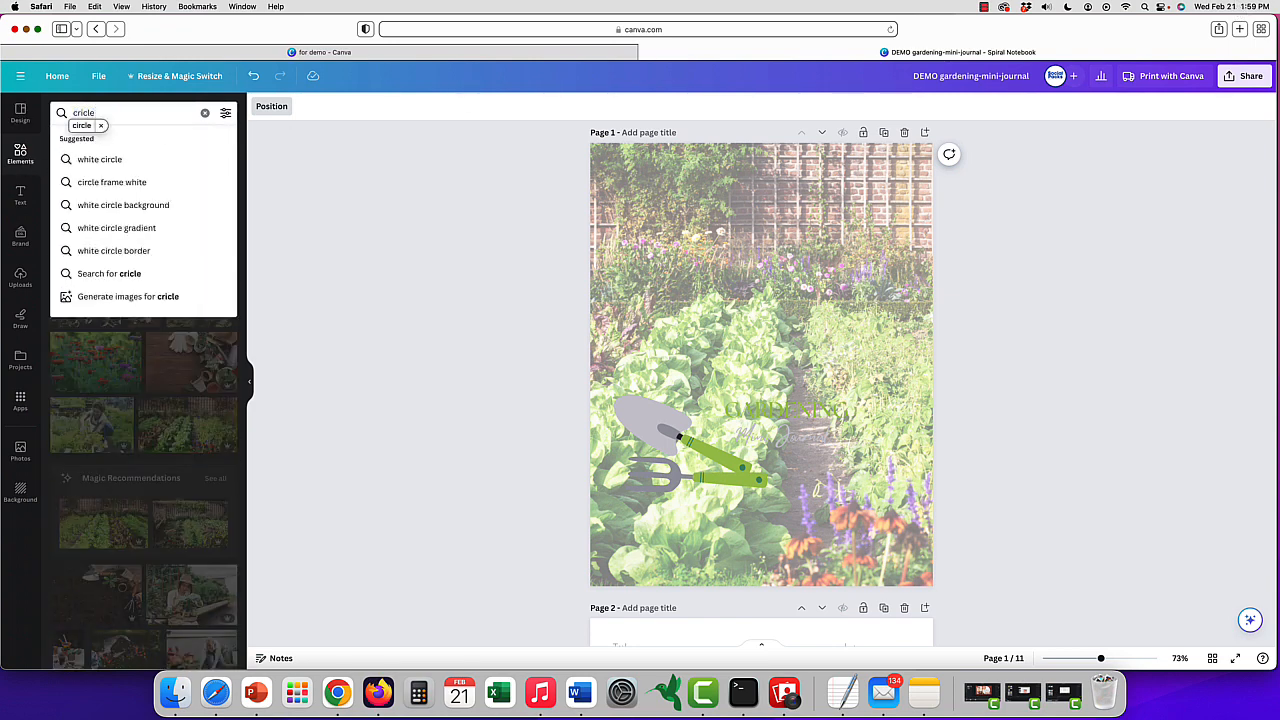
key(BackSpace)
key(BackSpace)
key(BackSpace)
key(BackSpace)
key(BackSpace)
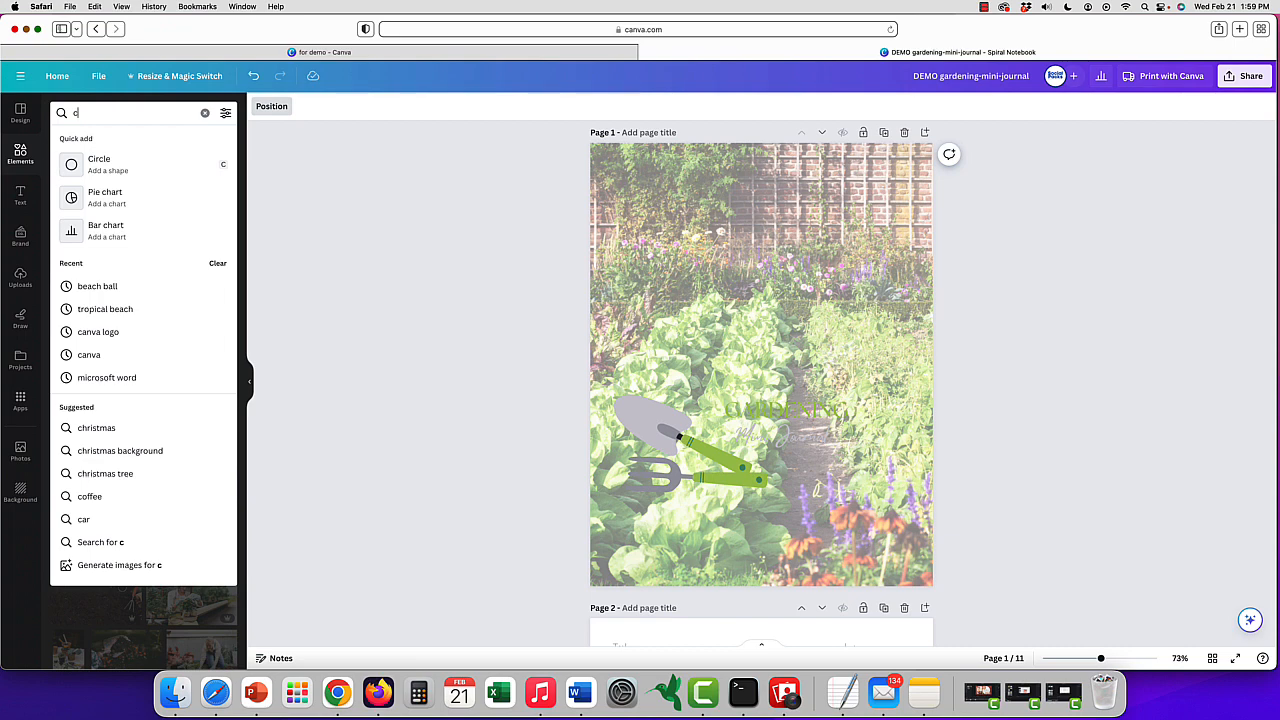
click(90, 162)
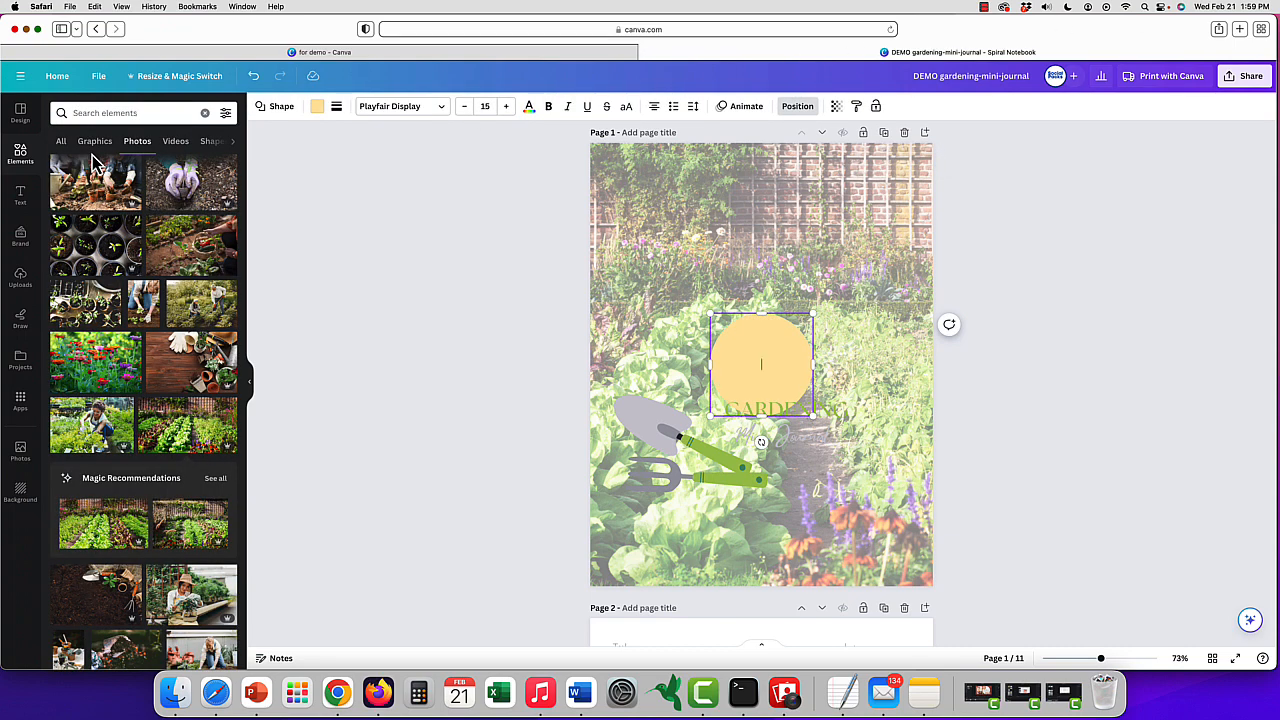
Try squashing the circle into an oval about 2.7 wide and 1.5 high, and undo the resizing
click(777, 404)
click(780, 366)
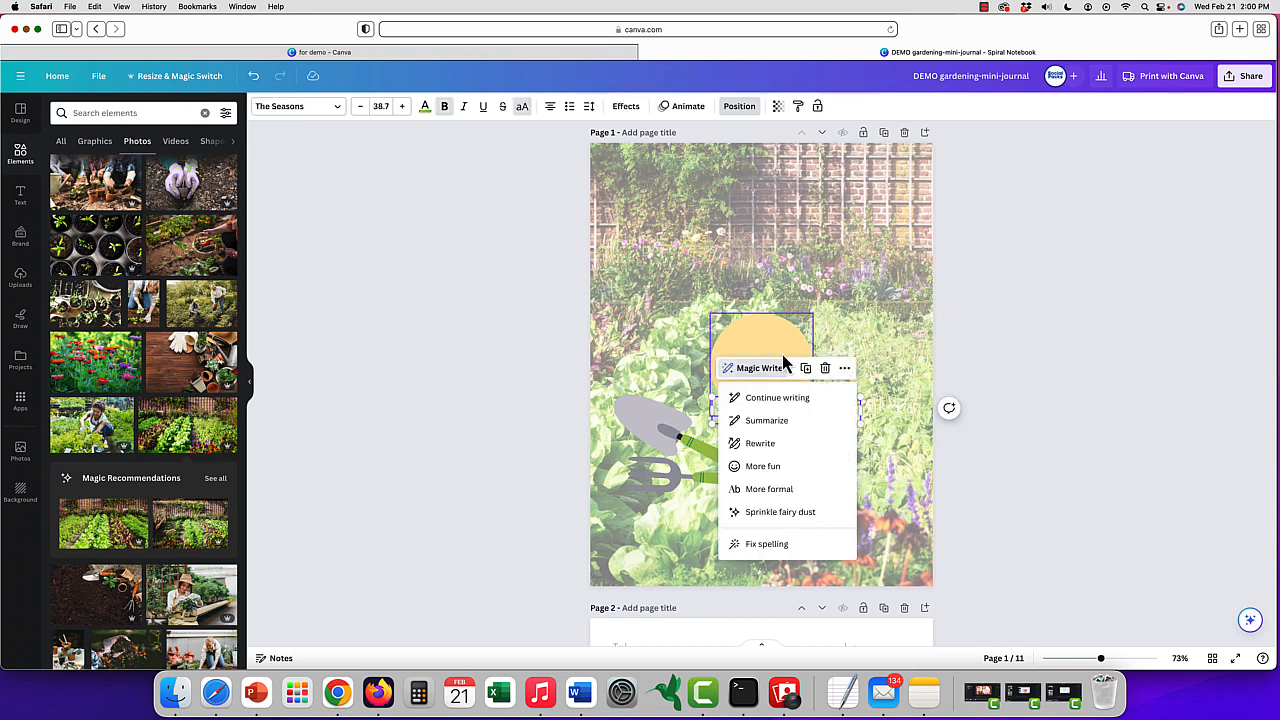
click(783, 350)
drag(761, 305, 762, 357)
mouse_move(815, 395)
mouse_down()
mouse_move(914, 400)
mouse_move(818, 398)
mouse_up()
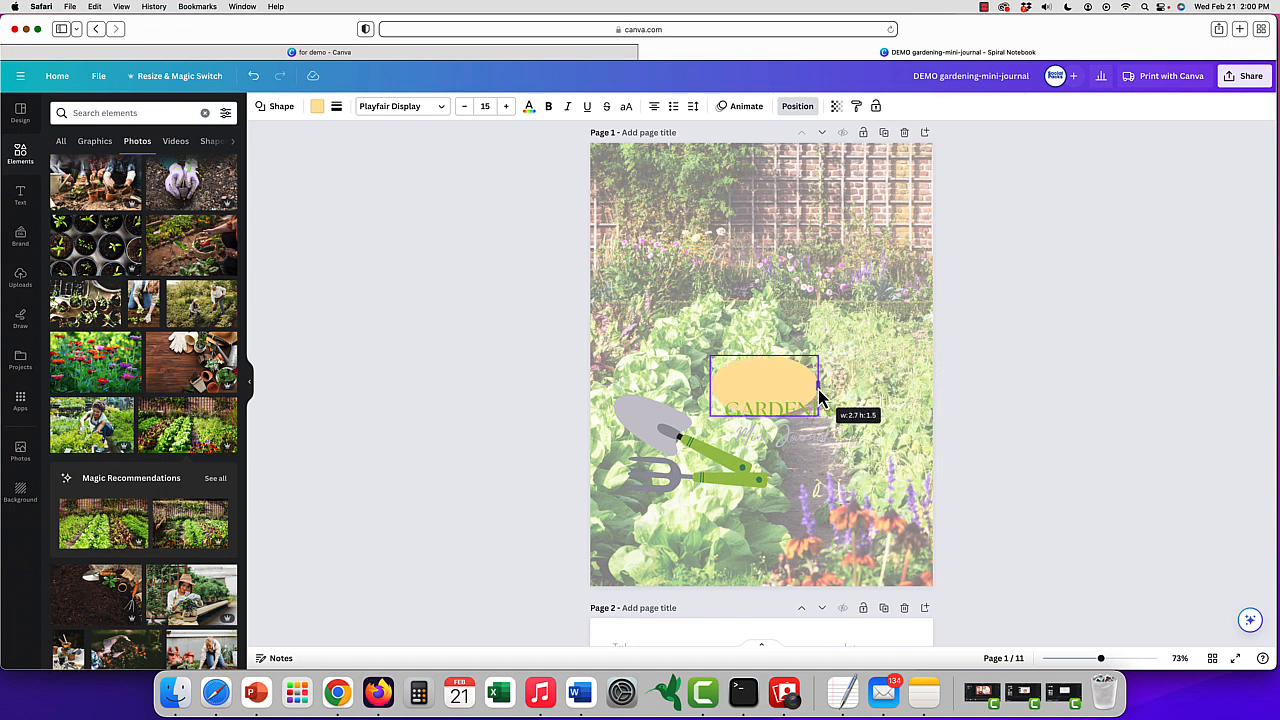
key(super+z)
key(super+z)
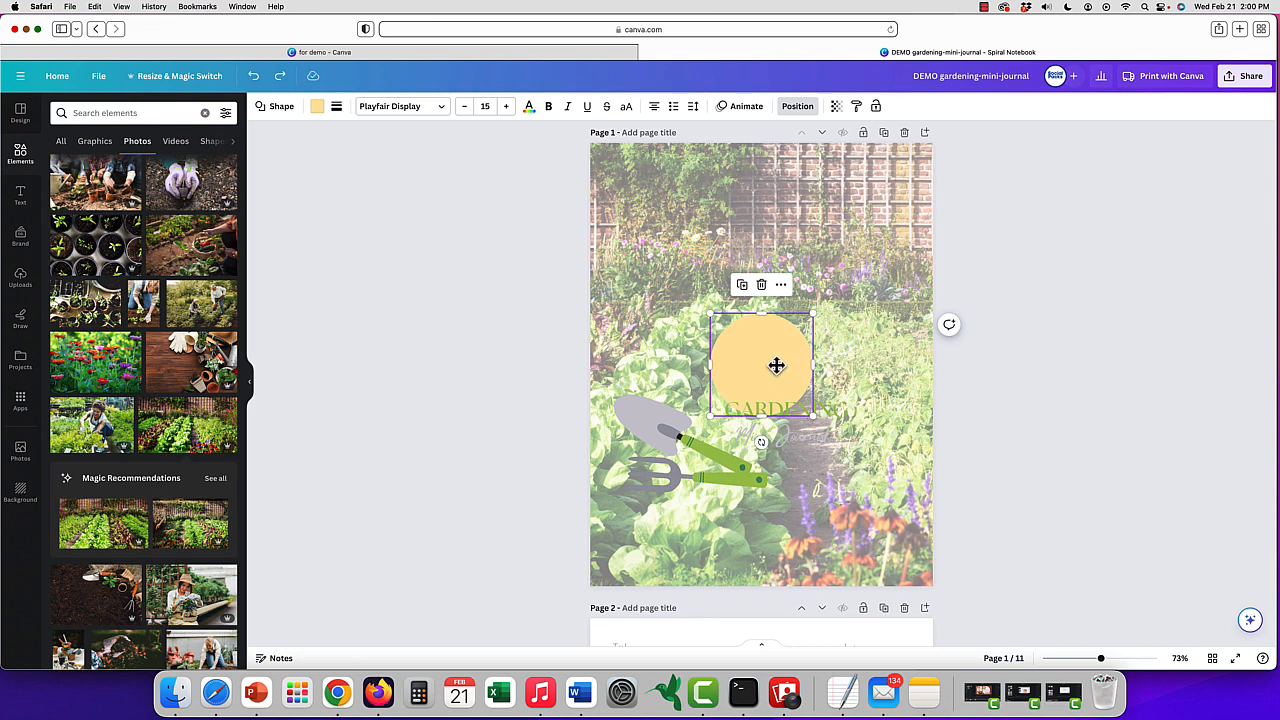
Enlarge the yellow circle to about two thirds of the cover's width and place it near the middle of the page
drag(777, 363, 898, 282)
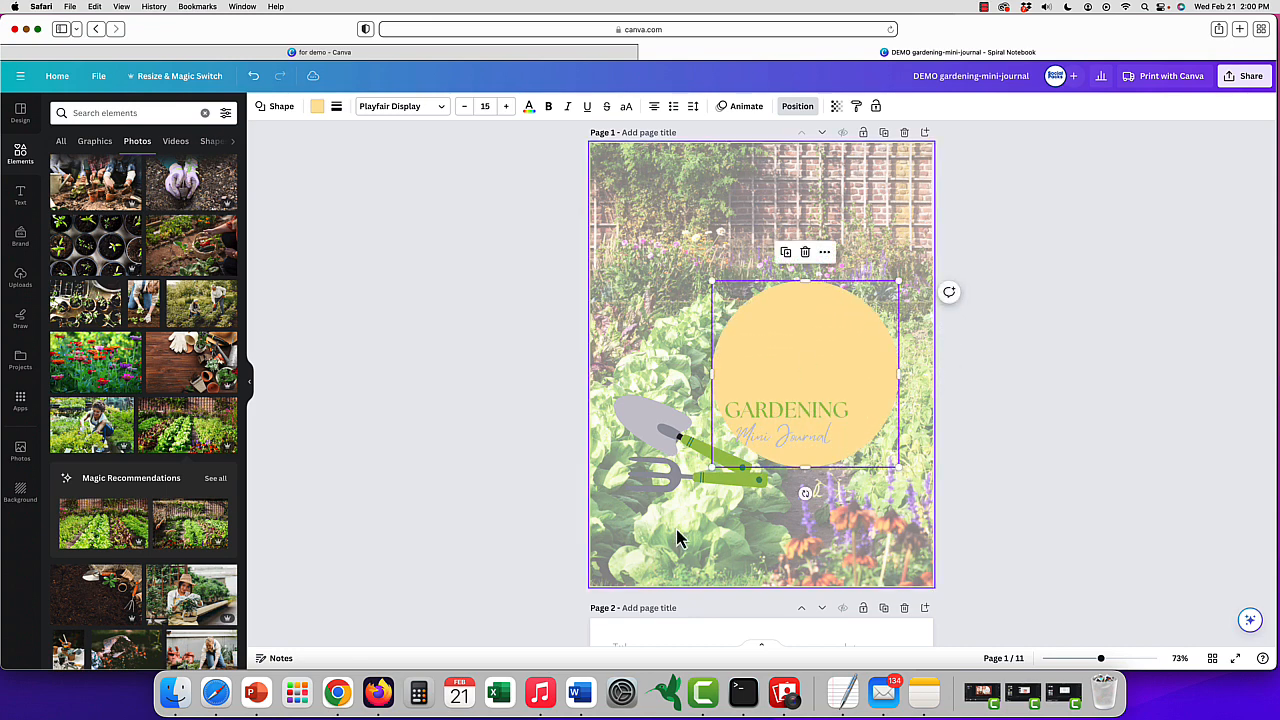
drag(711, 467, 658, 522)
drag(846, 329, 834, 309)
click(711, 443)
Enlarge the GARDENING title to size 62.4 and the Mini Journal subtitle to 37.3, positioning both inside the yellow circle
drag(768, 409, 764, 360)
drag(840, 382, 886, 430)
drag(690, 348, 653, 341)
drag(804, 363, 799, 366)
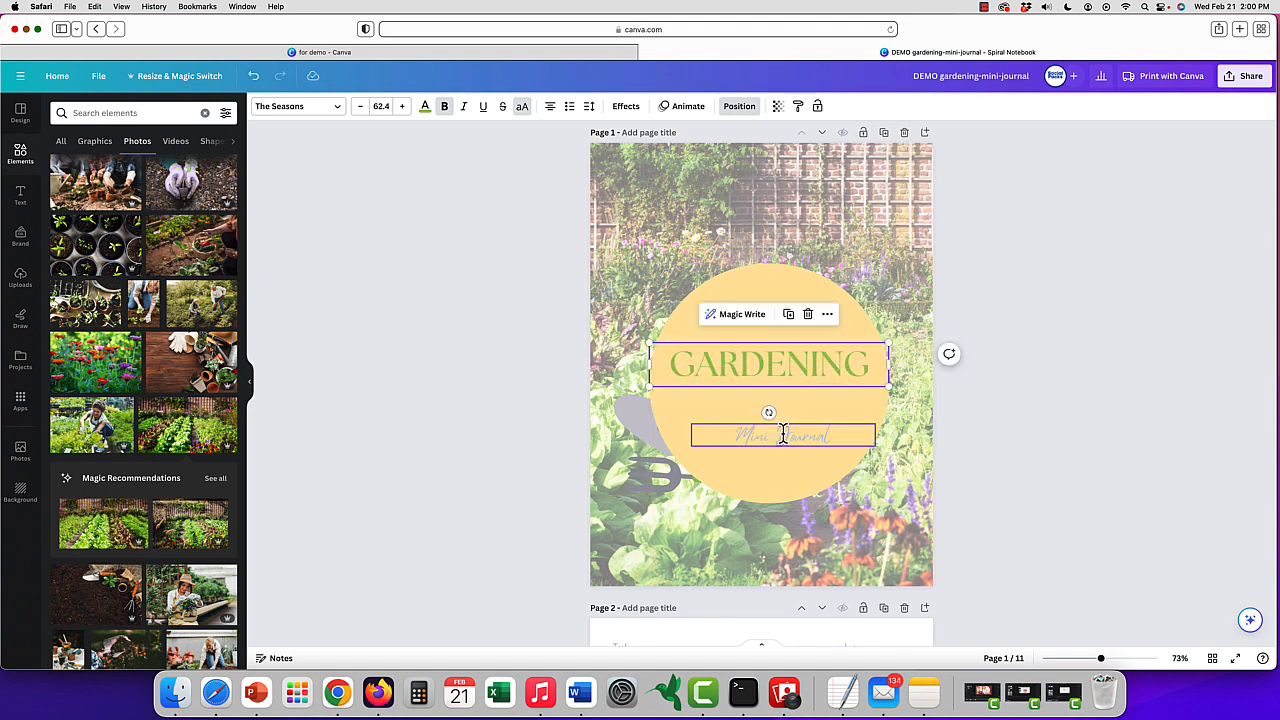
drag(783, 433, 772, 411)
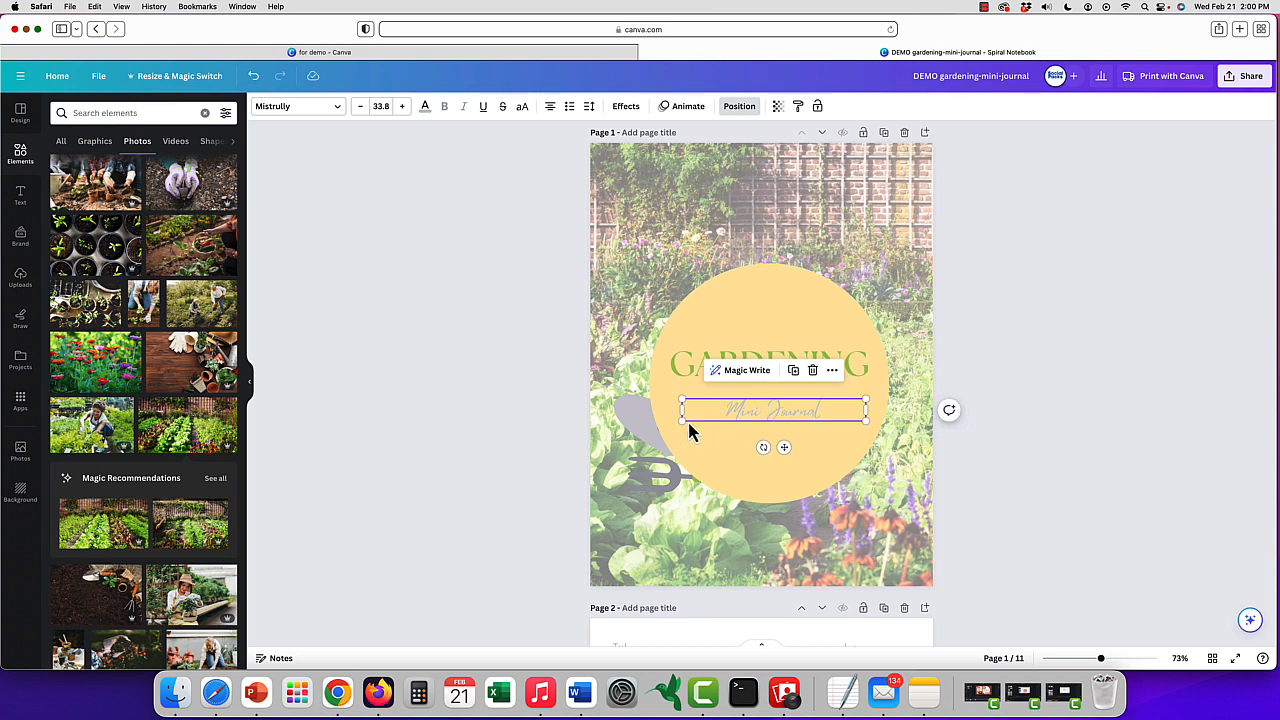
drag(672, 428, 672, 428)
Replace the faded vegetable garden background with the photo of red and pink flowers
click(860, 262)
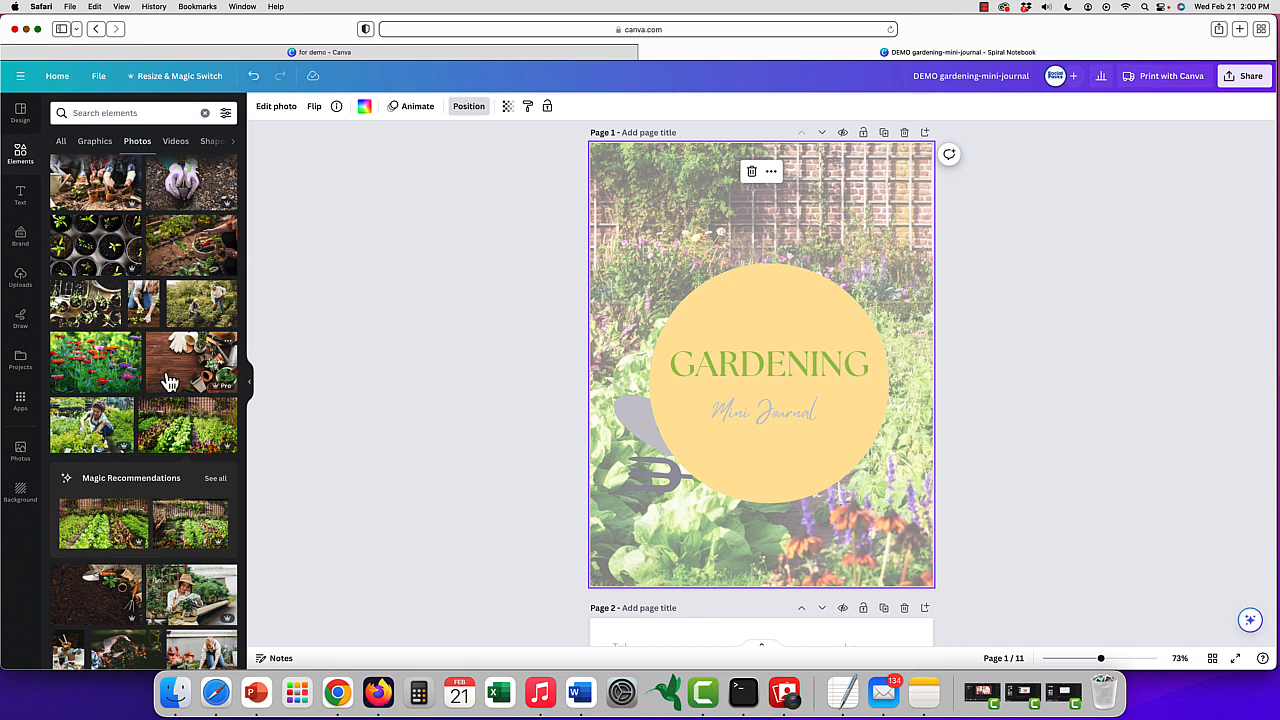
click(70, 370)
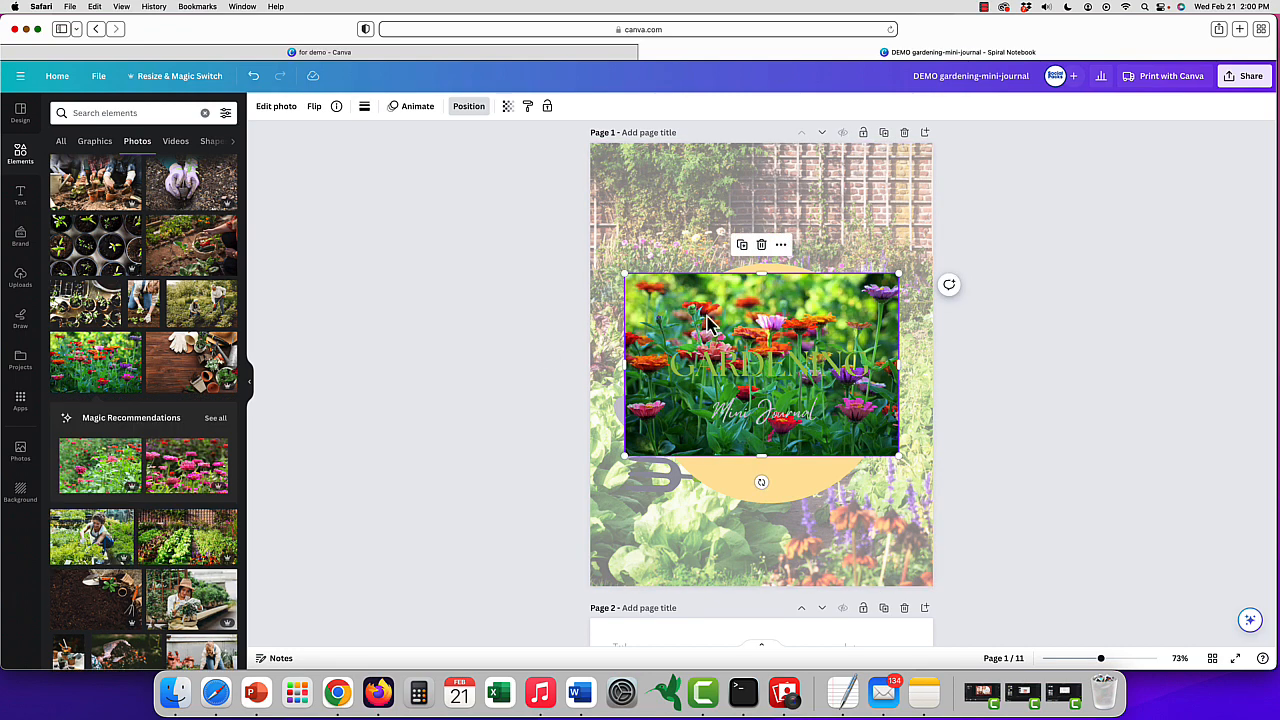
key(Delete)
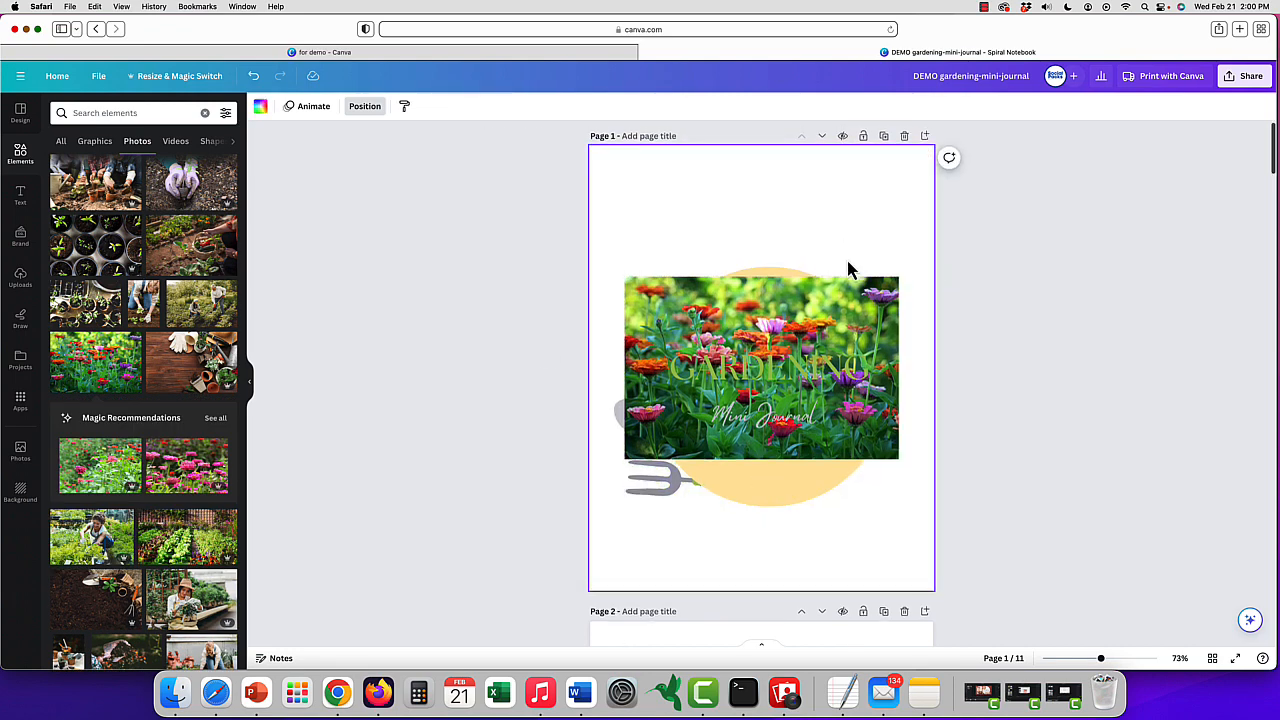
right_click(870, 322)
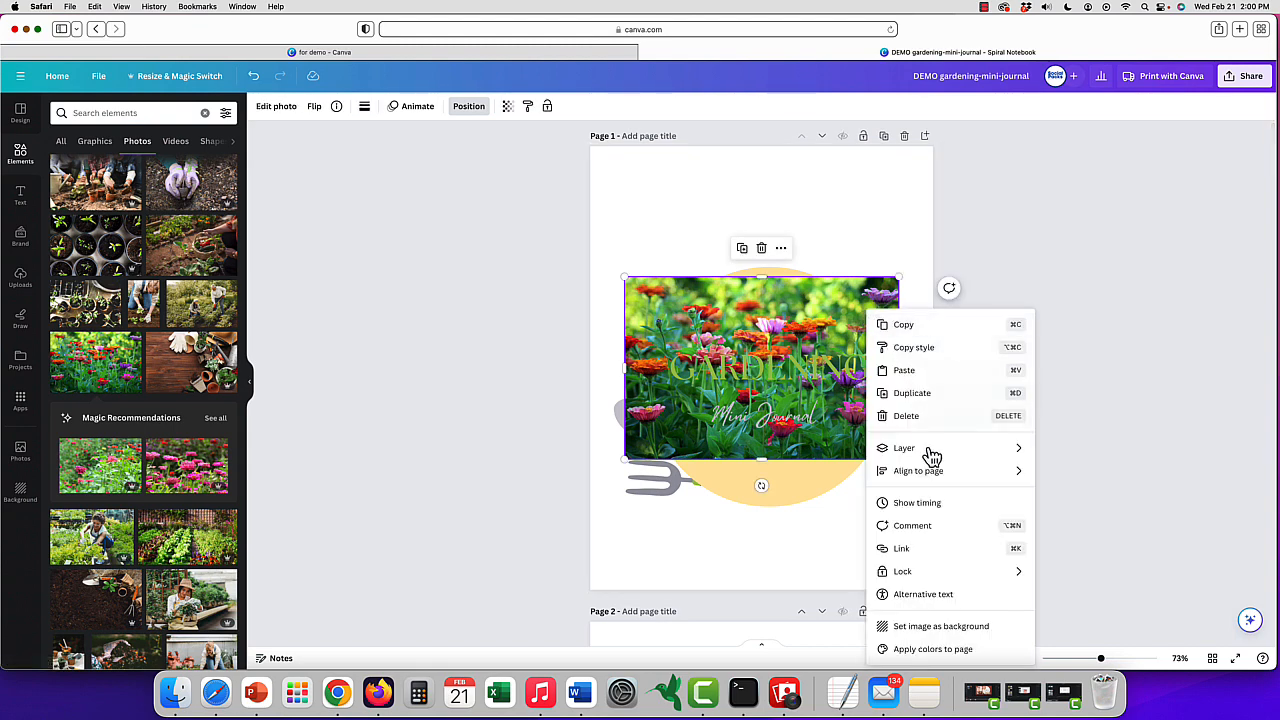
click(929, 630)
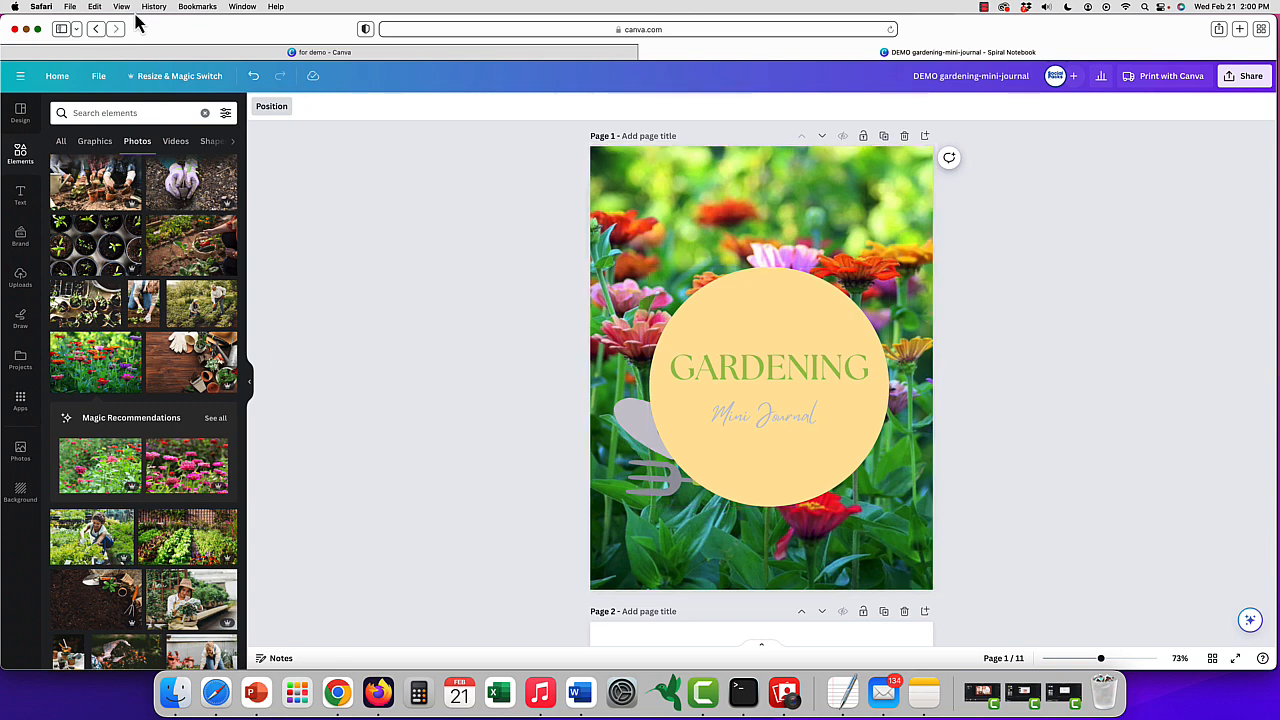
Bring the garden fork and trowel layers above the yellow circle, and shift both tools onto the circle's lower part
click(278, 110)
drag(180, 328, 180, 252)
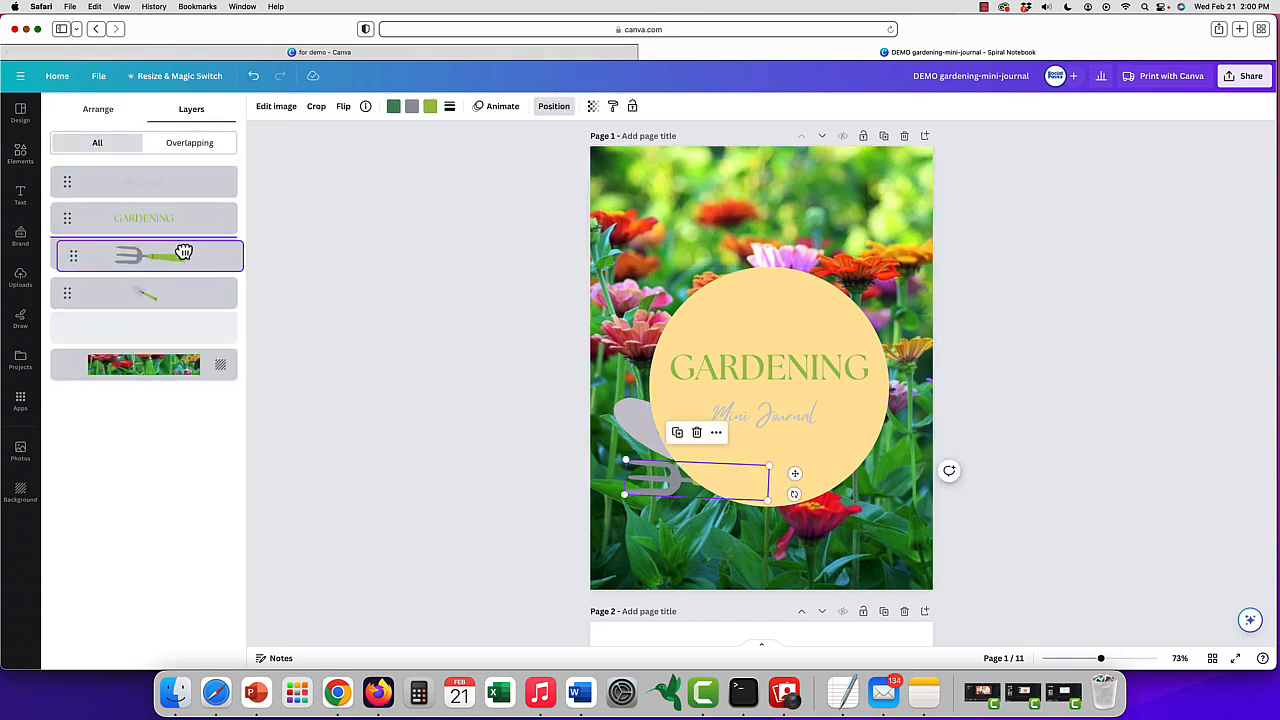
drag(183, 316, 188, 278)
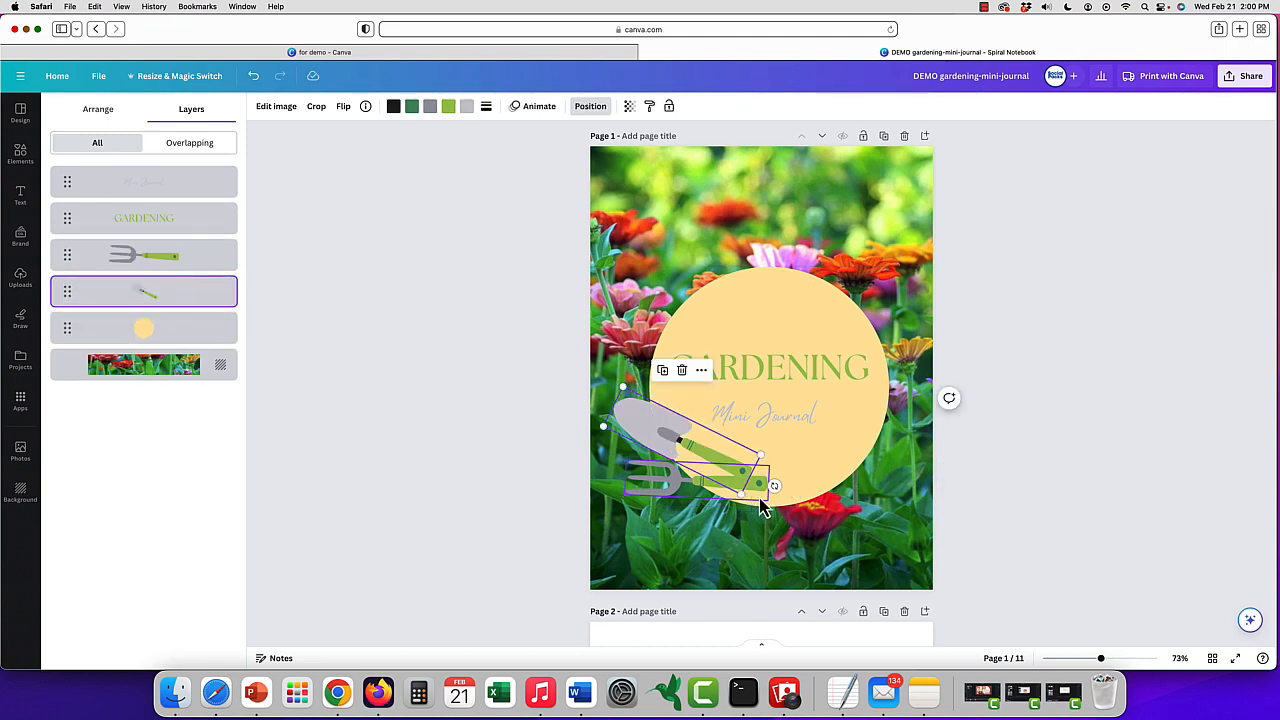
drag(763, 493, 828, 494)
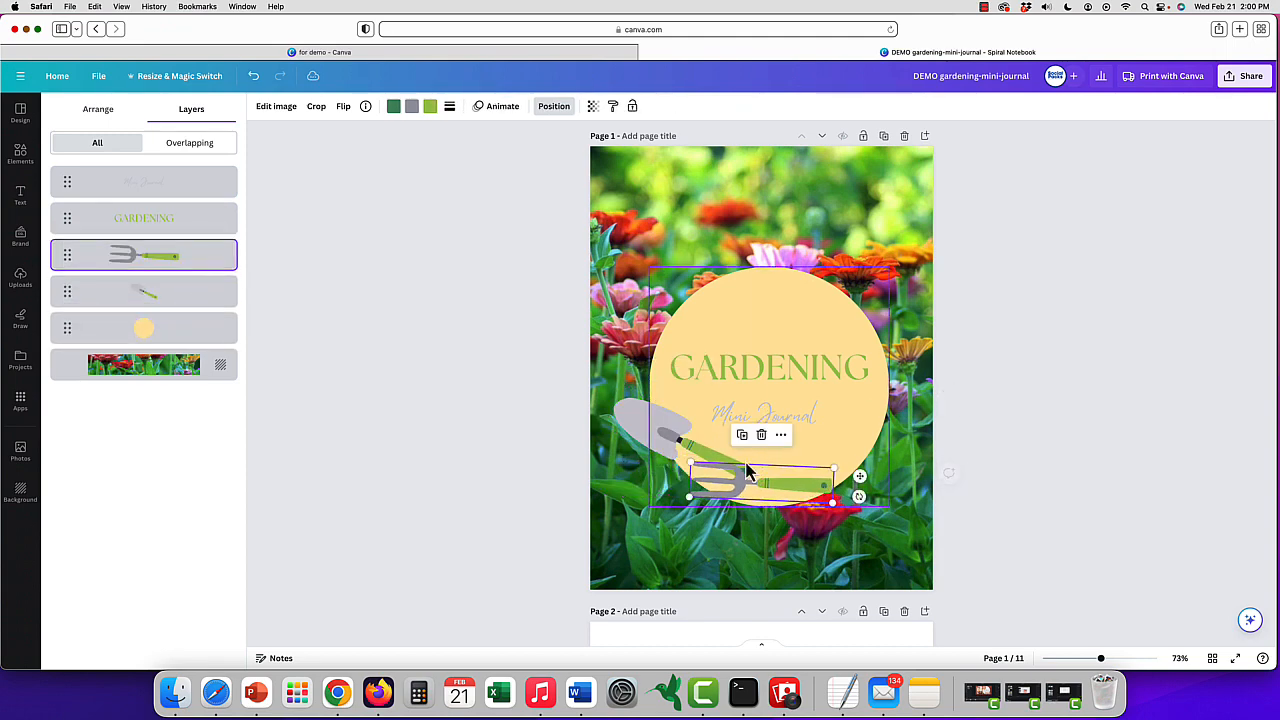
mouse_move(672, 443)
mouse_down()
mouse_move(705, 455)
mouse_move(691, 449)
mouse_up()
Recolor the cover's Mini Journal subtitle and GARDENING title with the darkest green from the photo colors
click(791, 414)
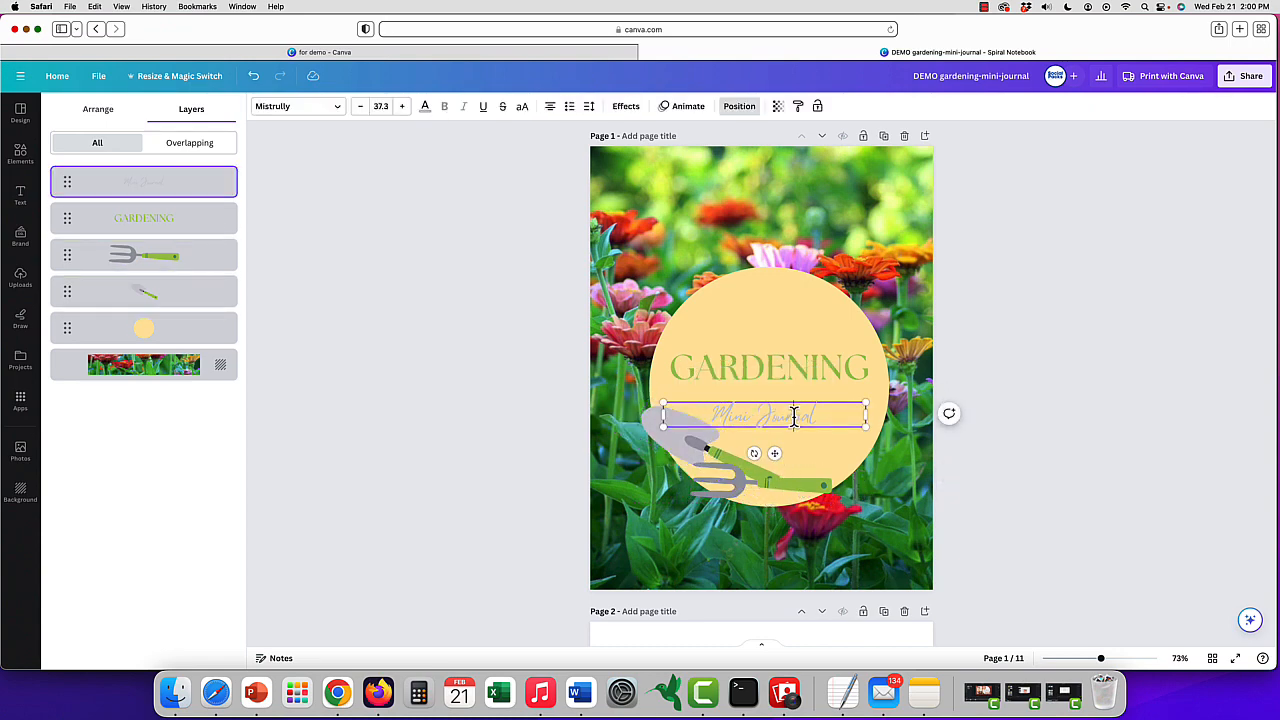
double_click(794, 416)
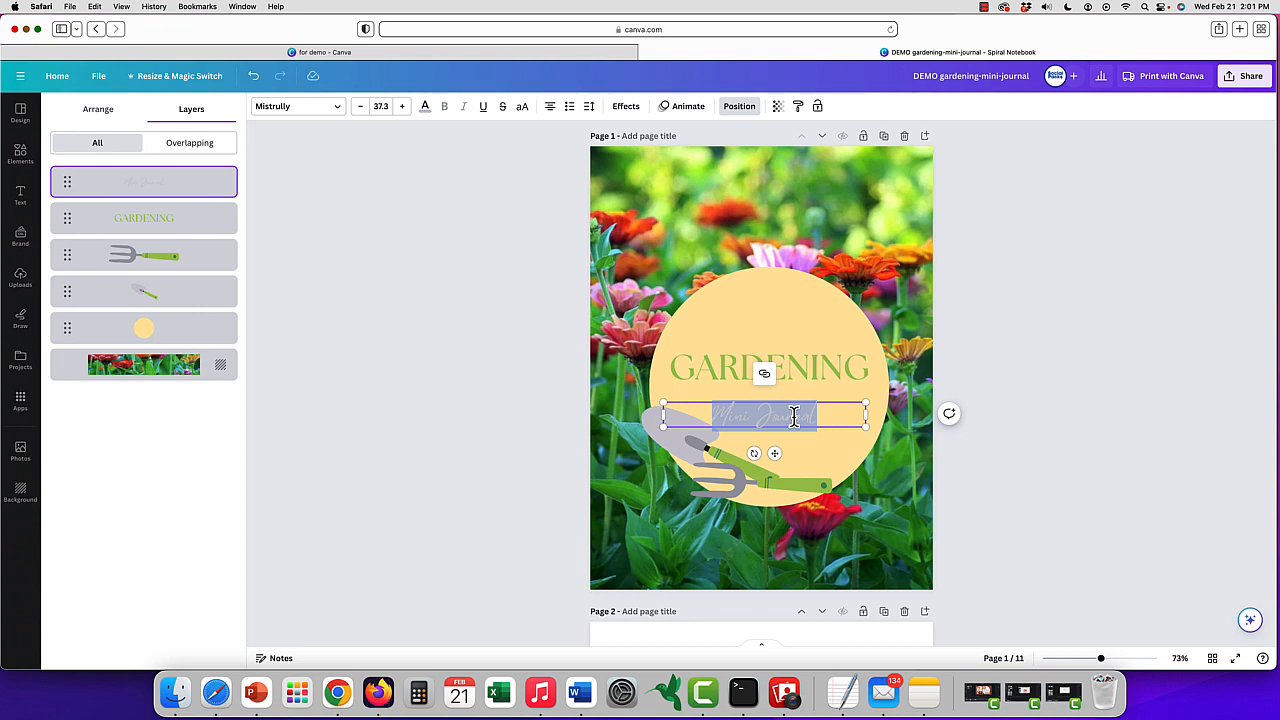
click(425, 108)
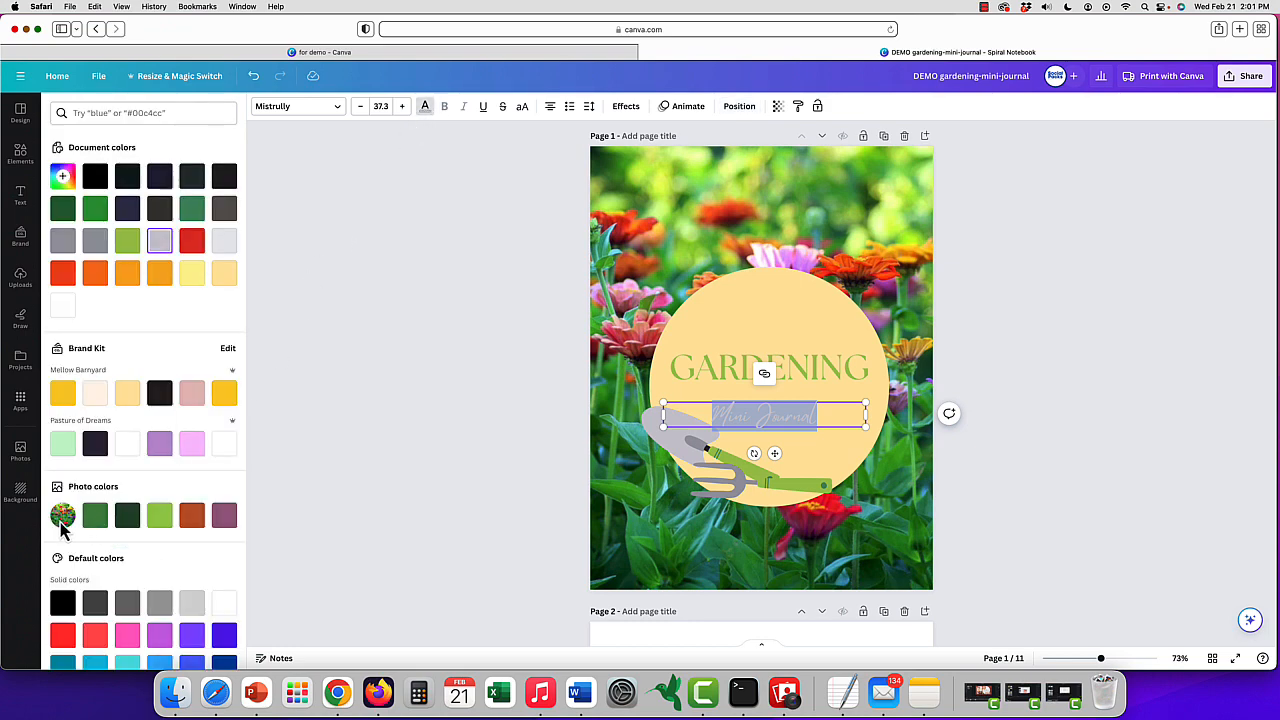
click(127, 518)
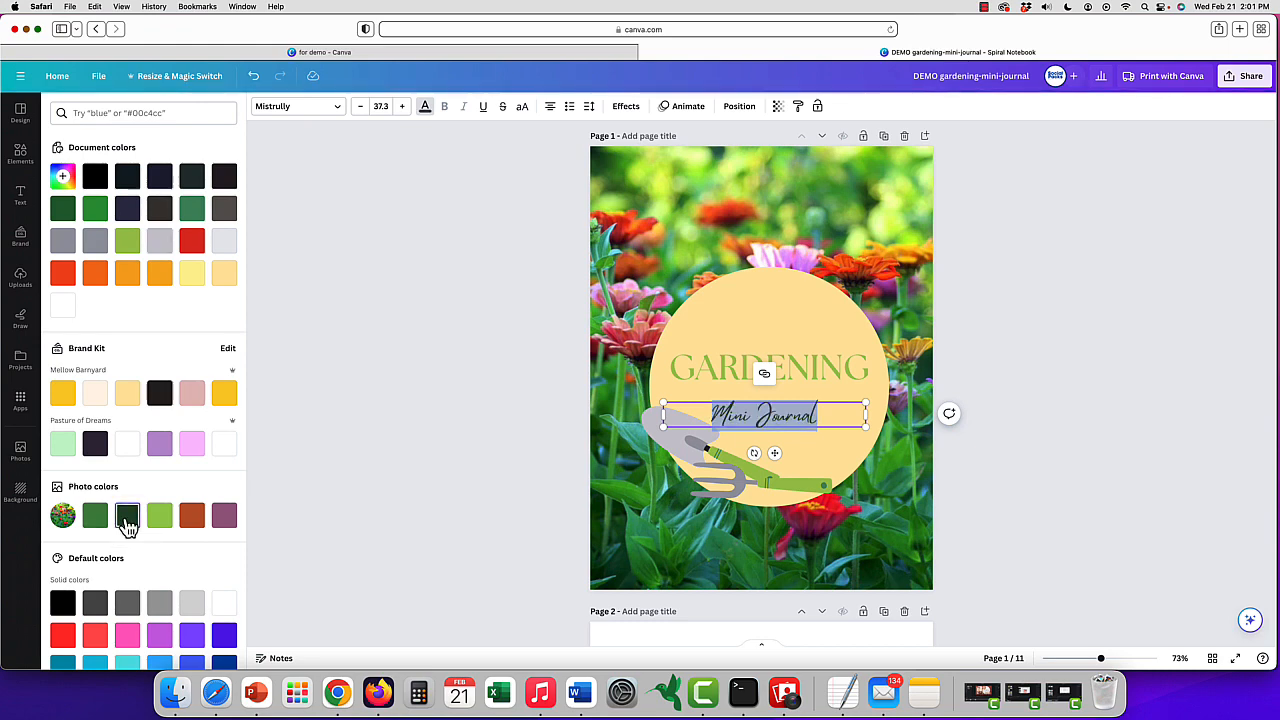
click(849, 368)
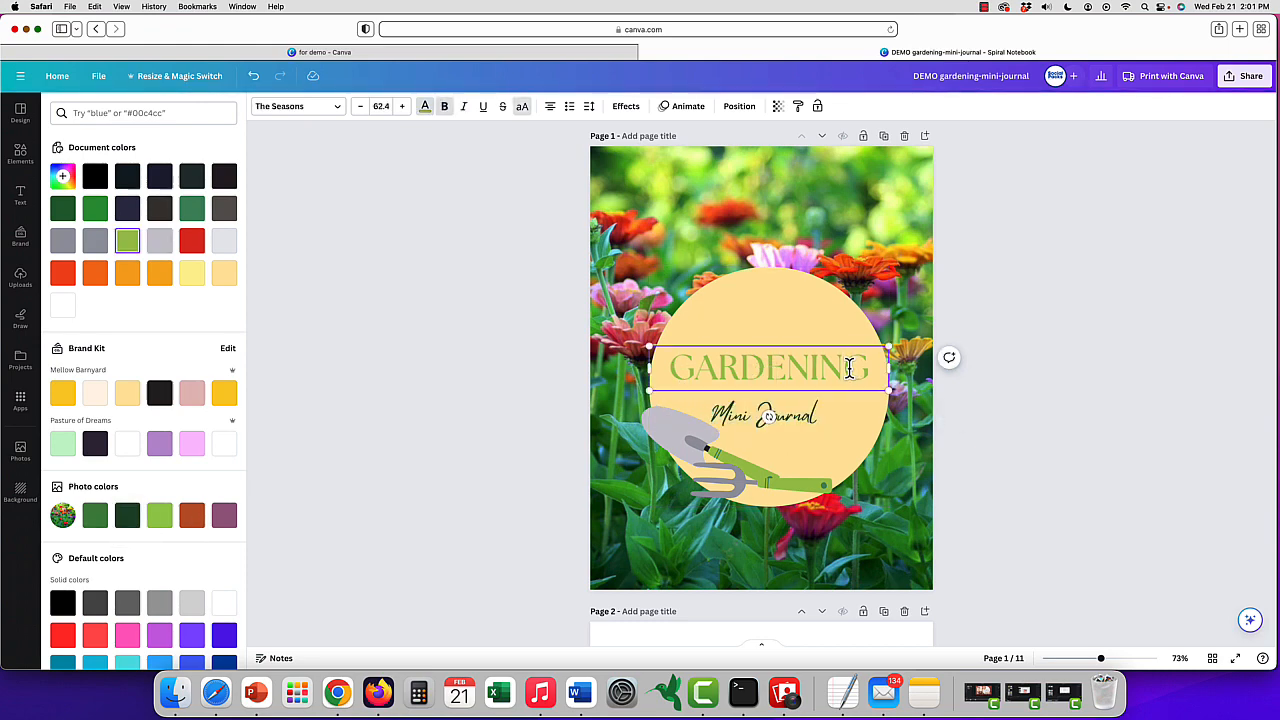
double_click(849, 368)
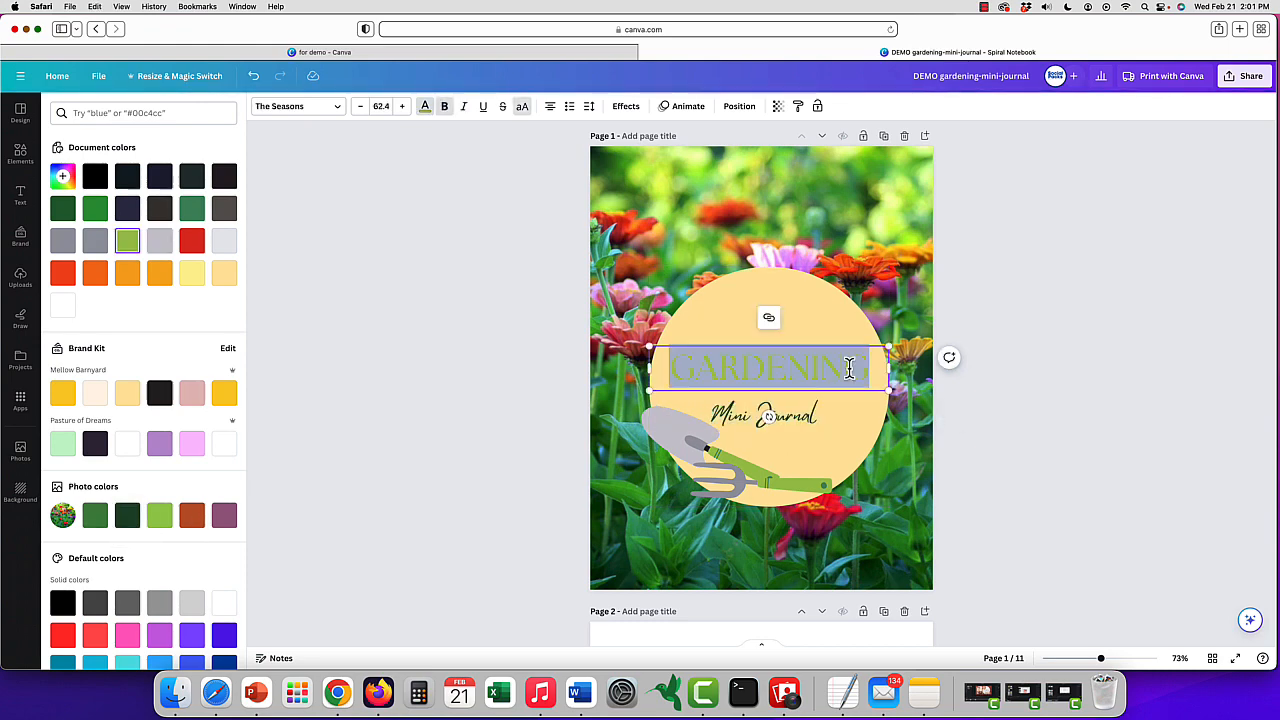
click(127, 515)
click(838, 311)
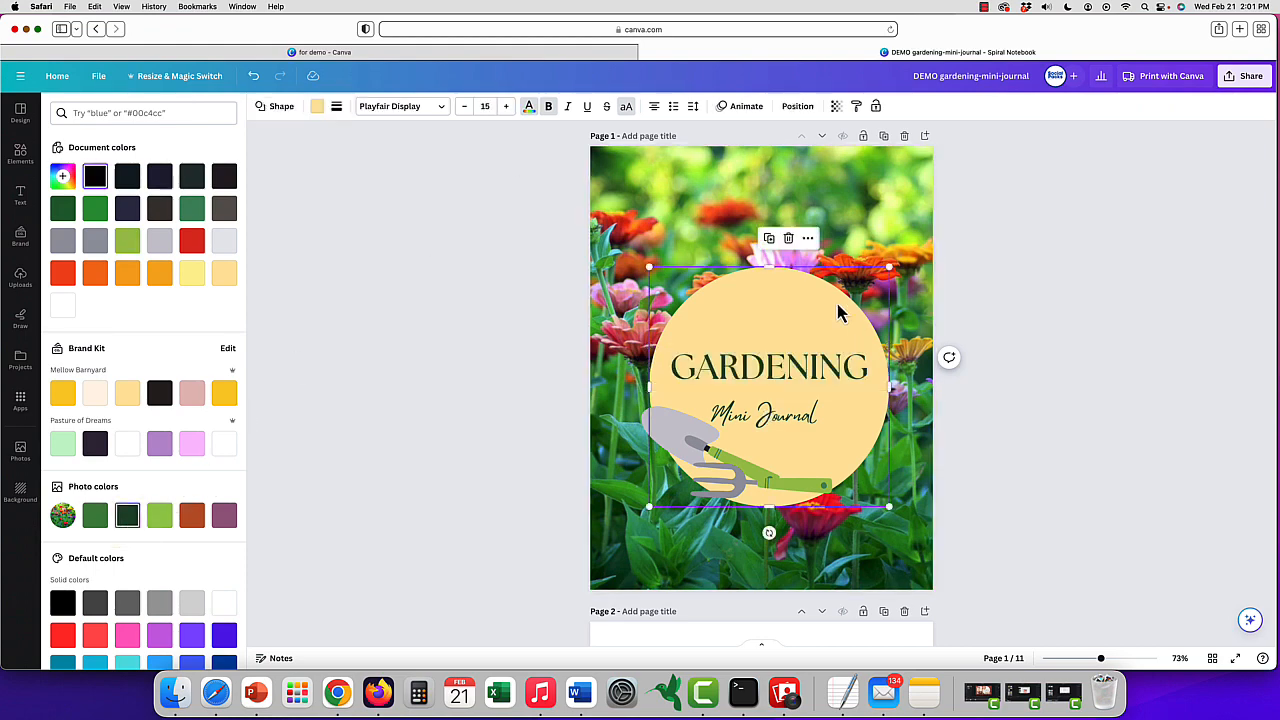
Set the flower photo background's transparency to 70 on the cover page
click(697, 475)
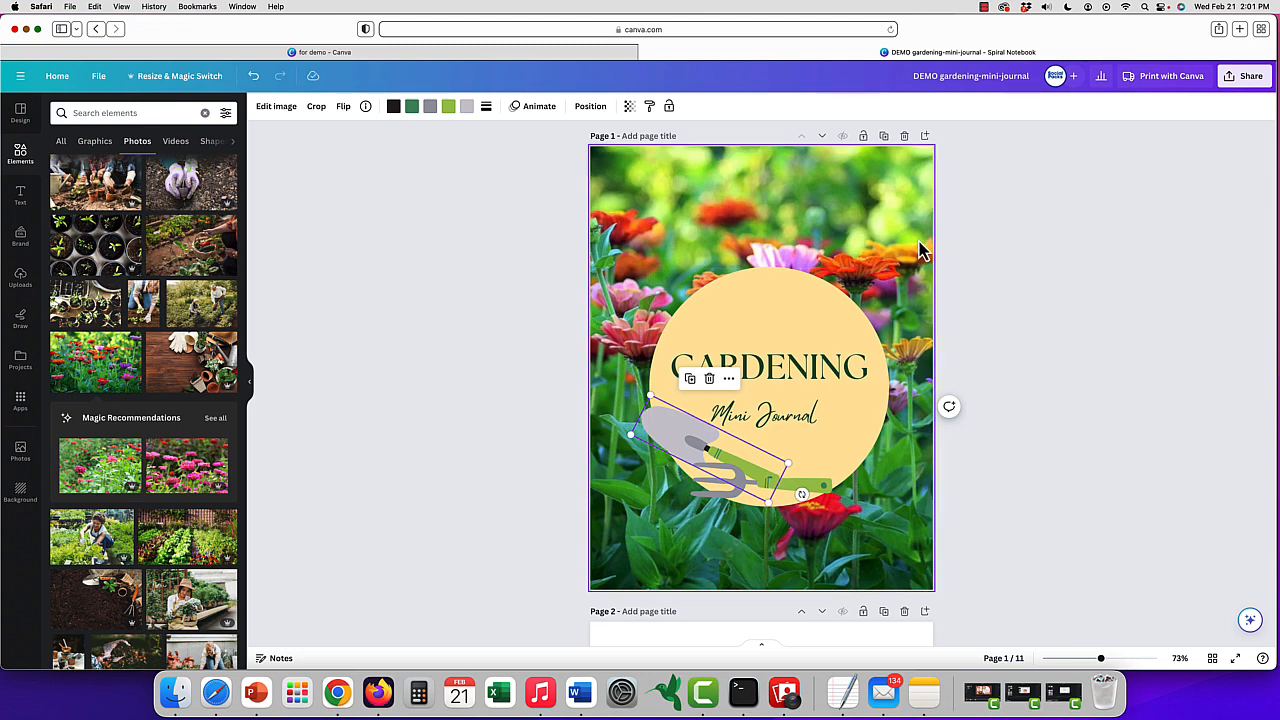
click(869, 217)
click(507, 106)
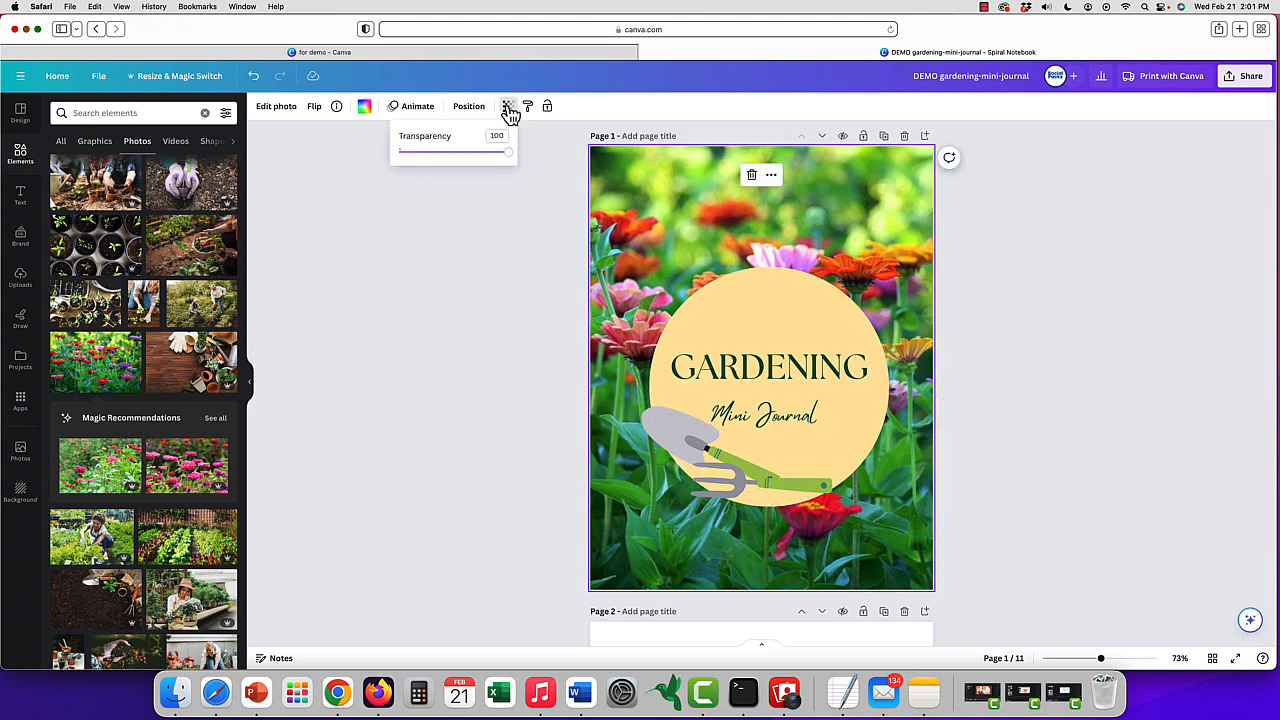
mouse_move(511, 158)
mouse_down()
mouse_move(476, 161)
mouse_move(488, 160)
mouse_up()
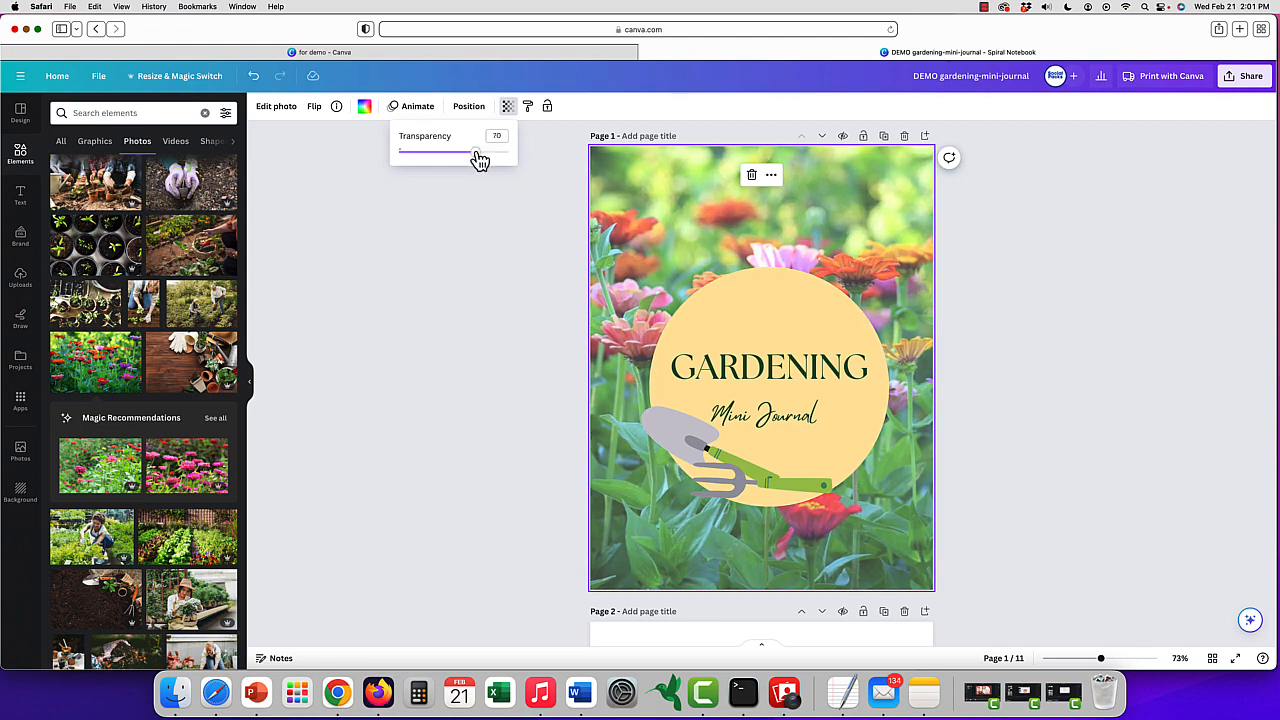
click(1140, 217)
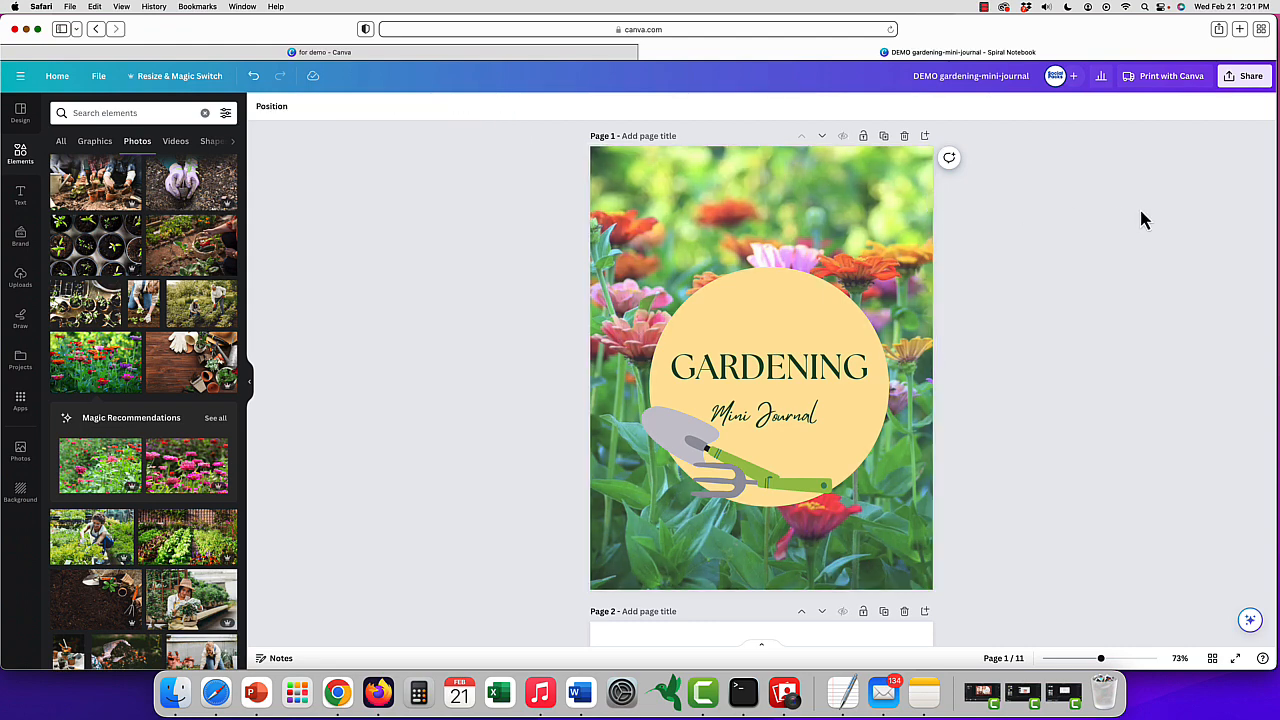
Raise the yellow circle slightly on the cover, and shift it together with both titles and garden tools a little further up
scroll(1140, 217, down, 2)
drag(754, 266, 752, 242)
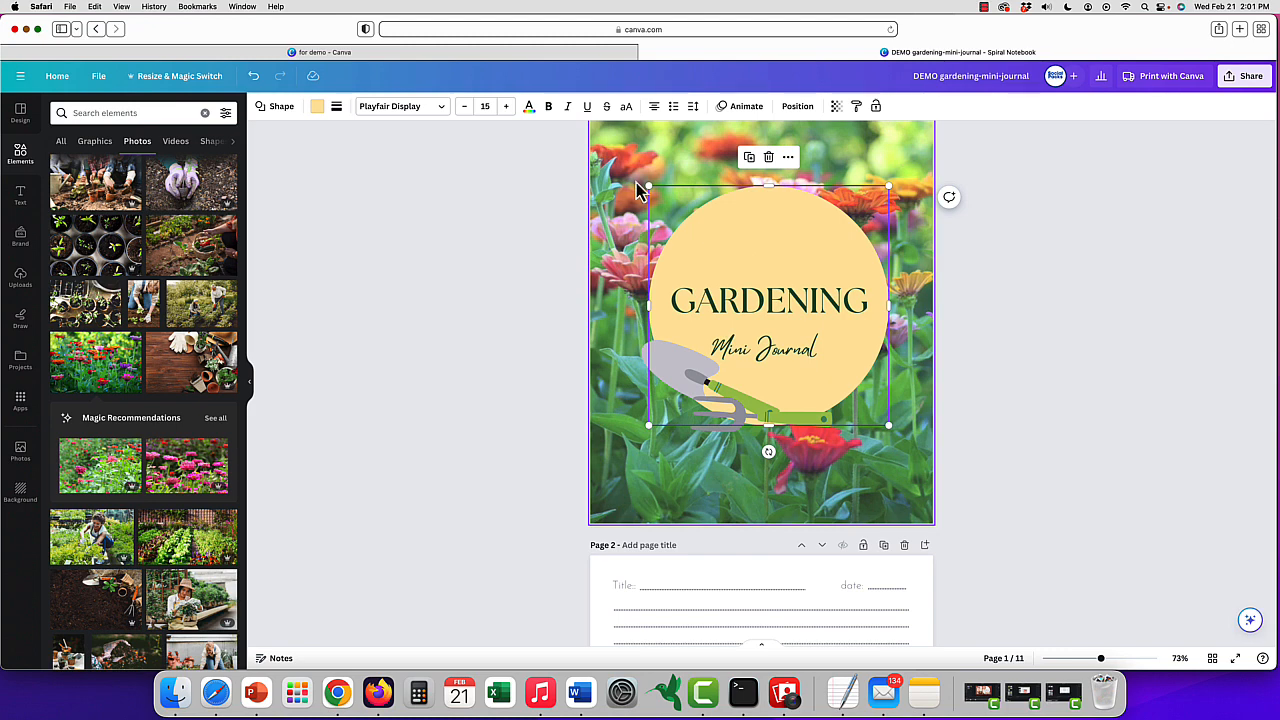
drag(628, 167, 906, 442)
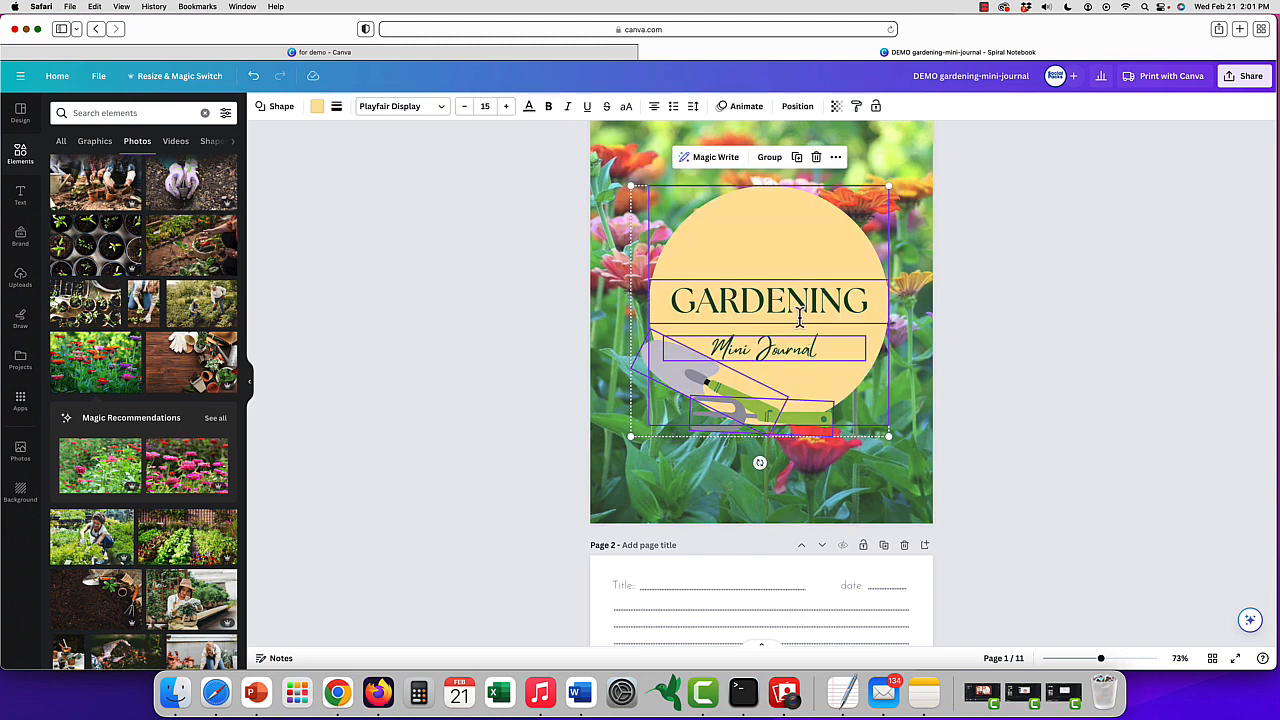
drag(788, 232, 782, 228)
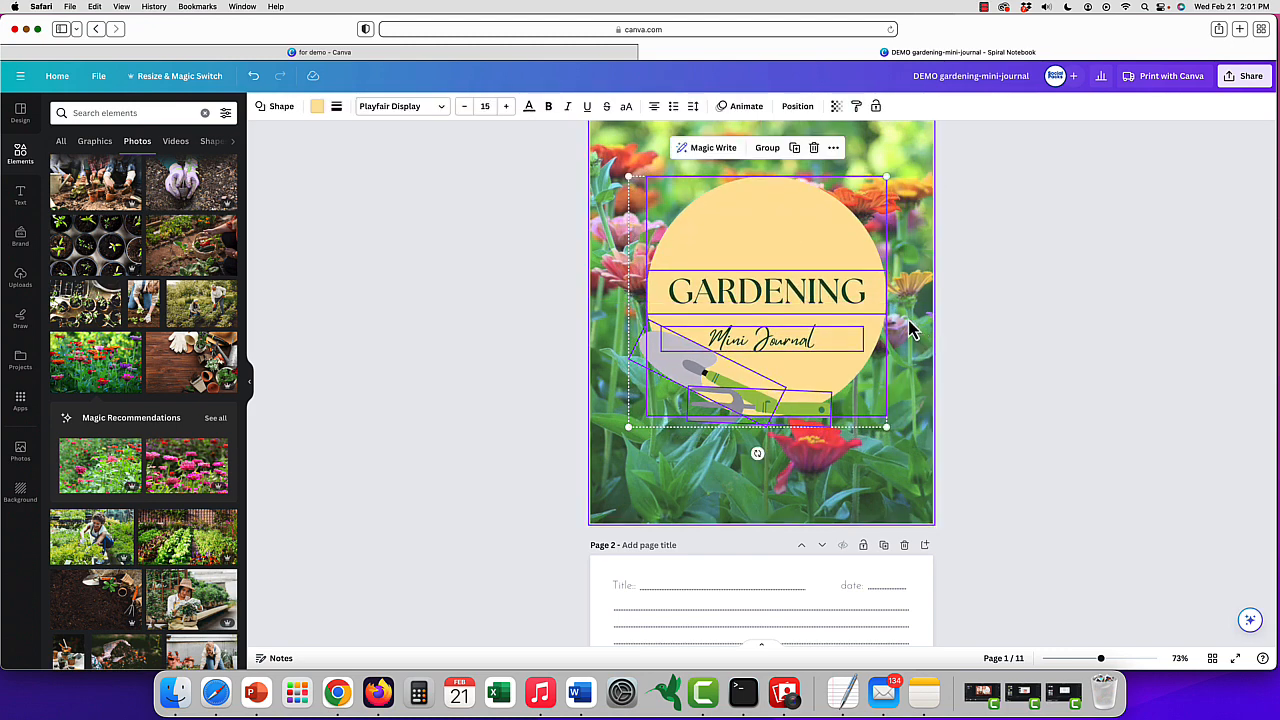
Move the GARDENING title and Mini Journal subtitle up inside the circle, bringing them closer together
drag(777, 297, 782, 287)
drag(766, 340, 768, 320)
click(1005, 392)
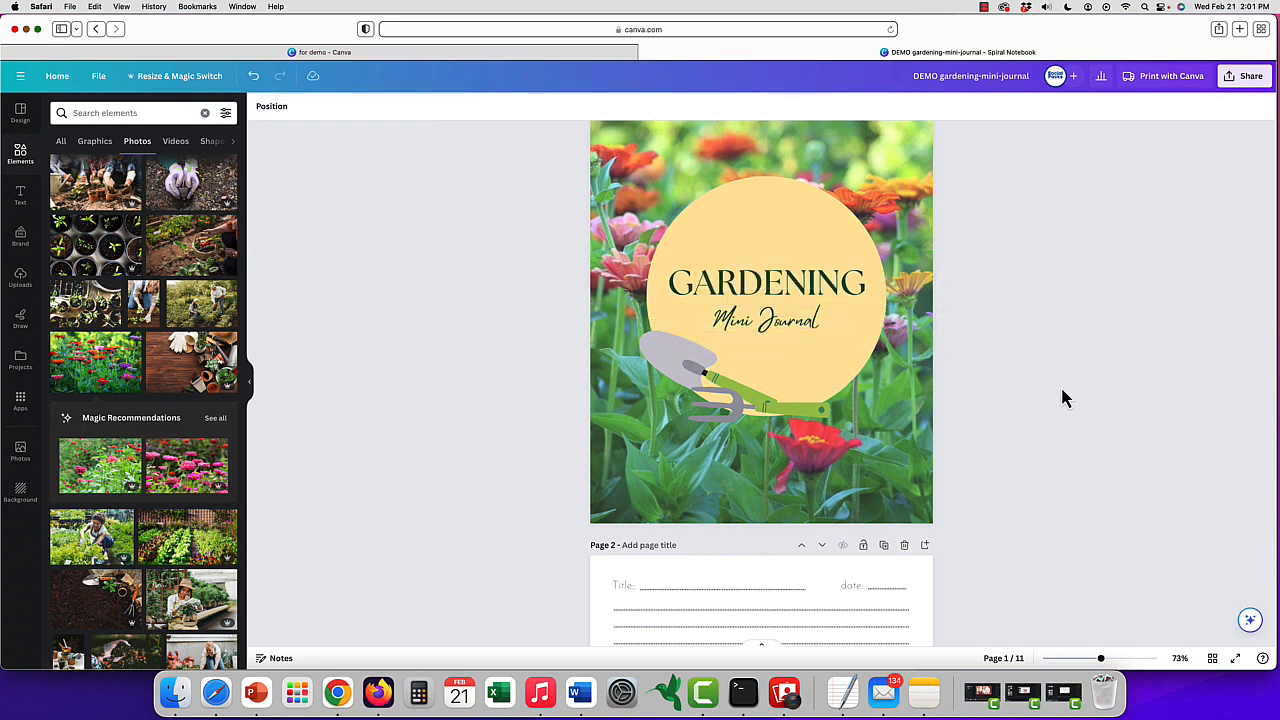
Review the inner pages from page 2 to page 7, checking their lined, illustrated, dotted and fill-in layouts
scroll(1064, 398, up, 1)
scroll(1064, 398, down, 10)
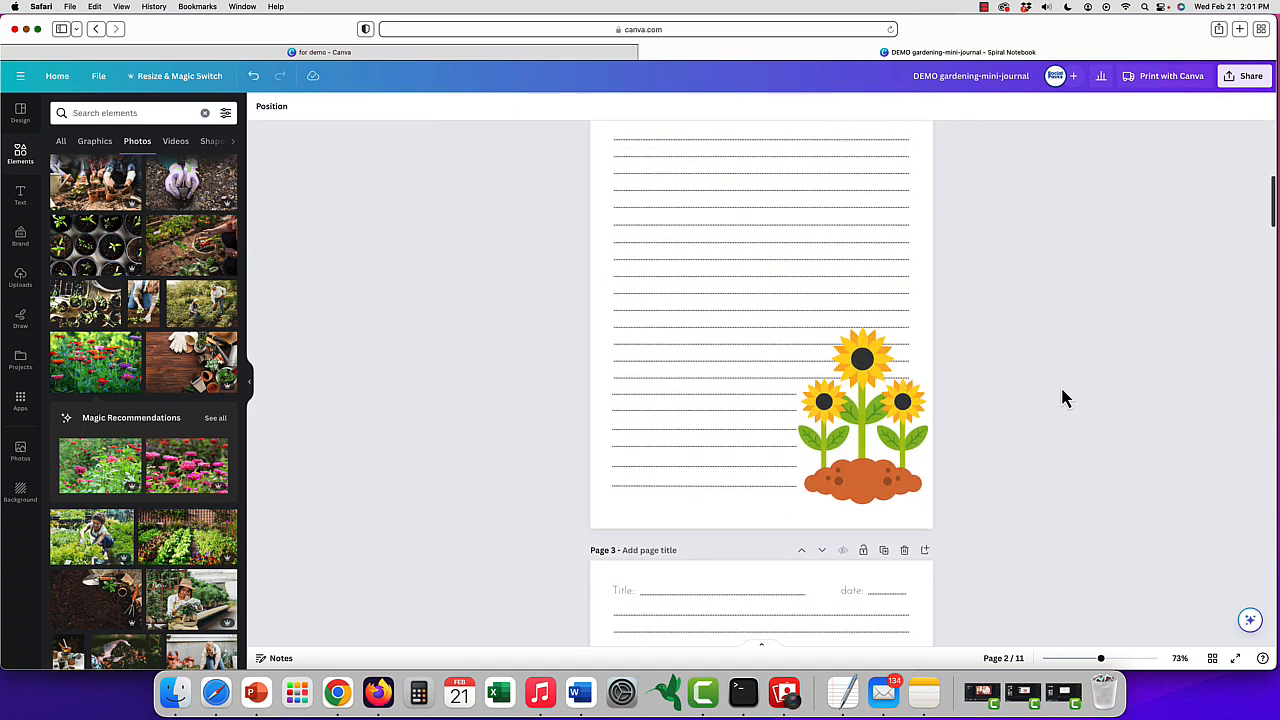
scroll(1064, 398, up, 2)
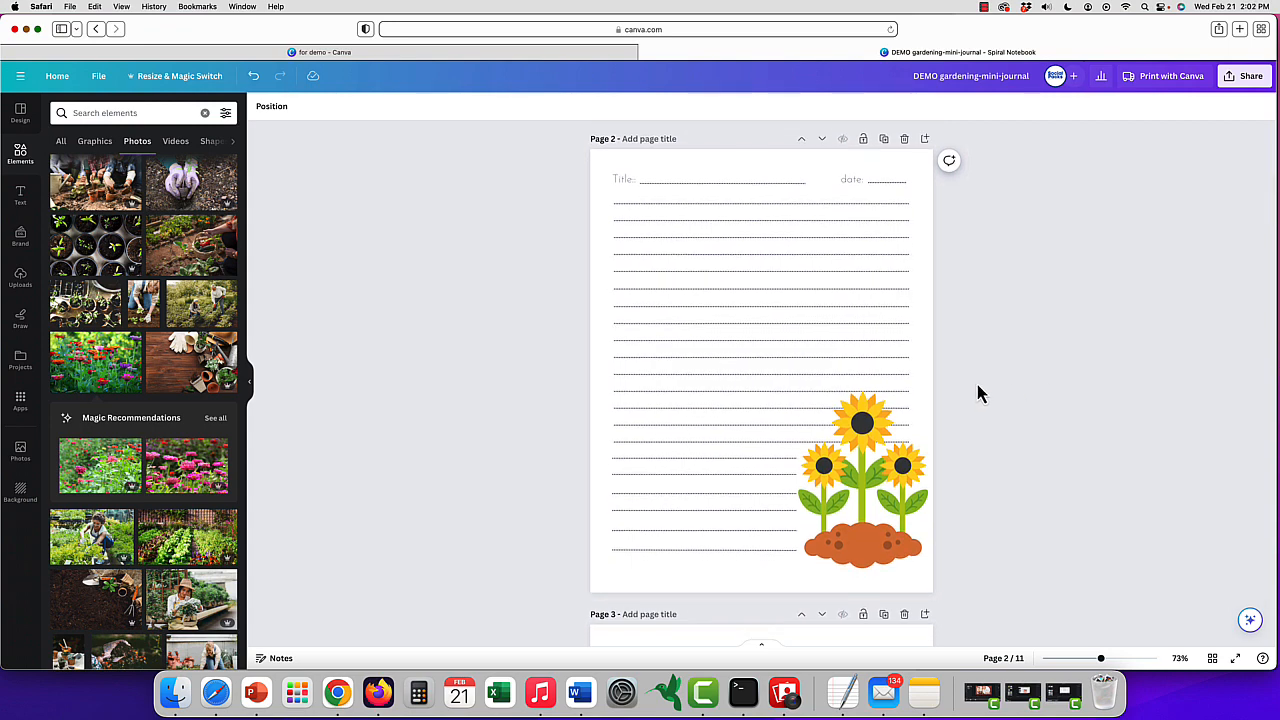
scroll(977, 394, down, 1)
click(865, 478)
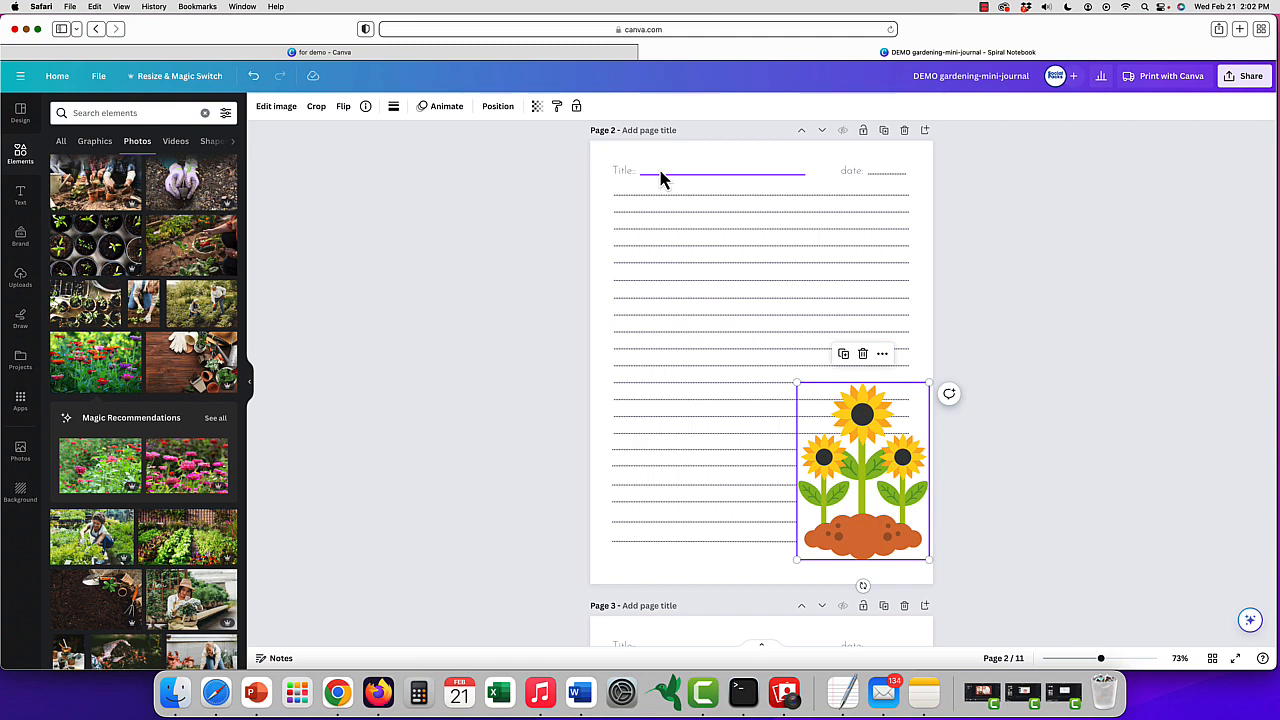
scroll(660, 178, down, 10)
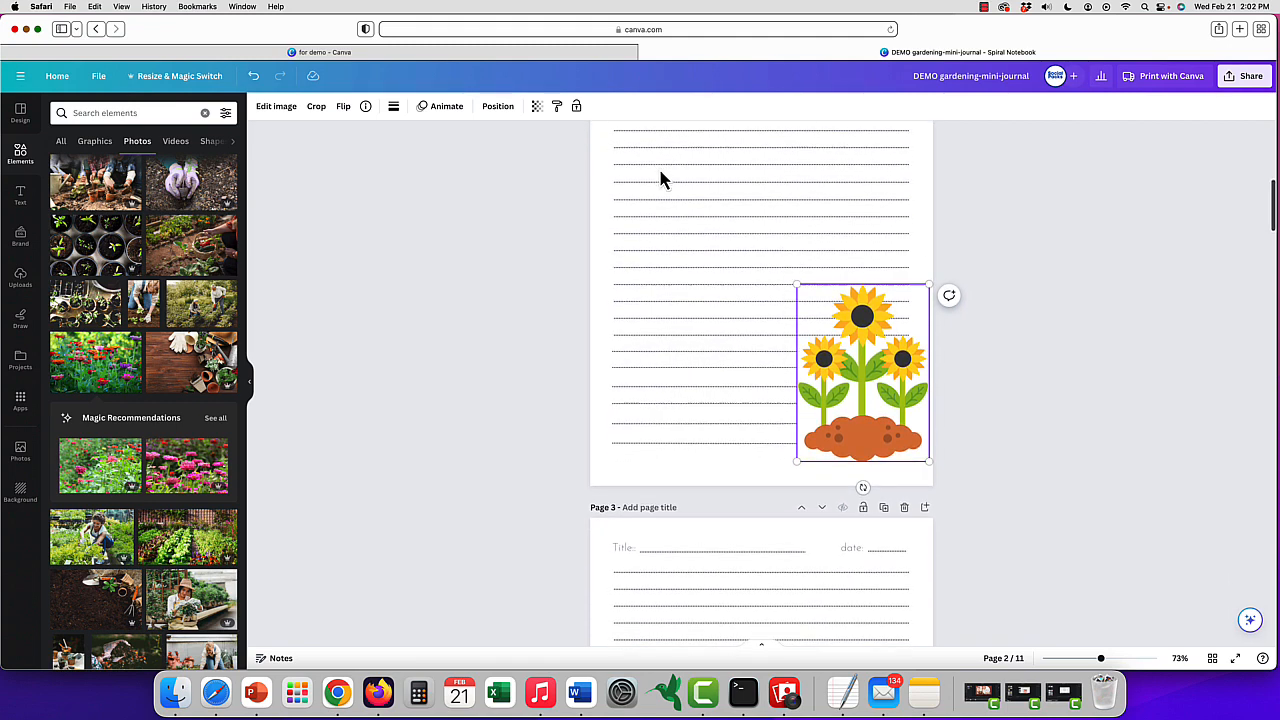
scroll(660, 178, down, 3)
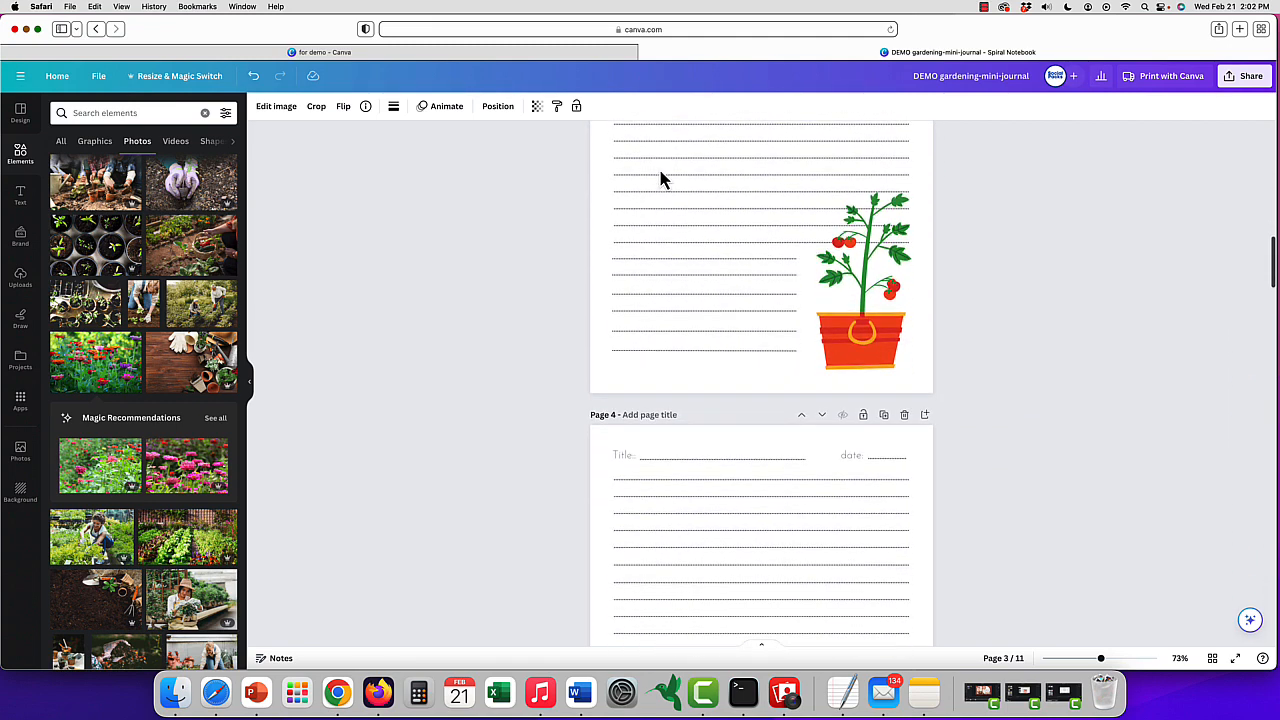
scroll(660, 178, down, 11)
scroll(660, 178, down, 10)
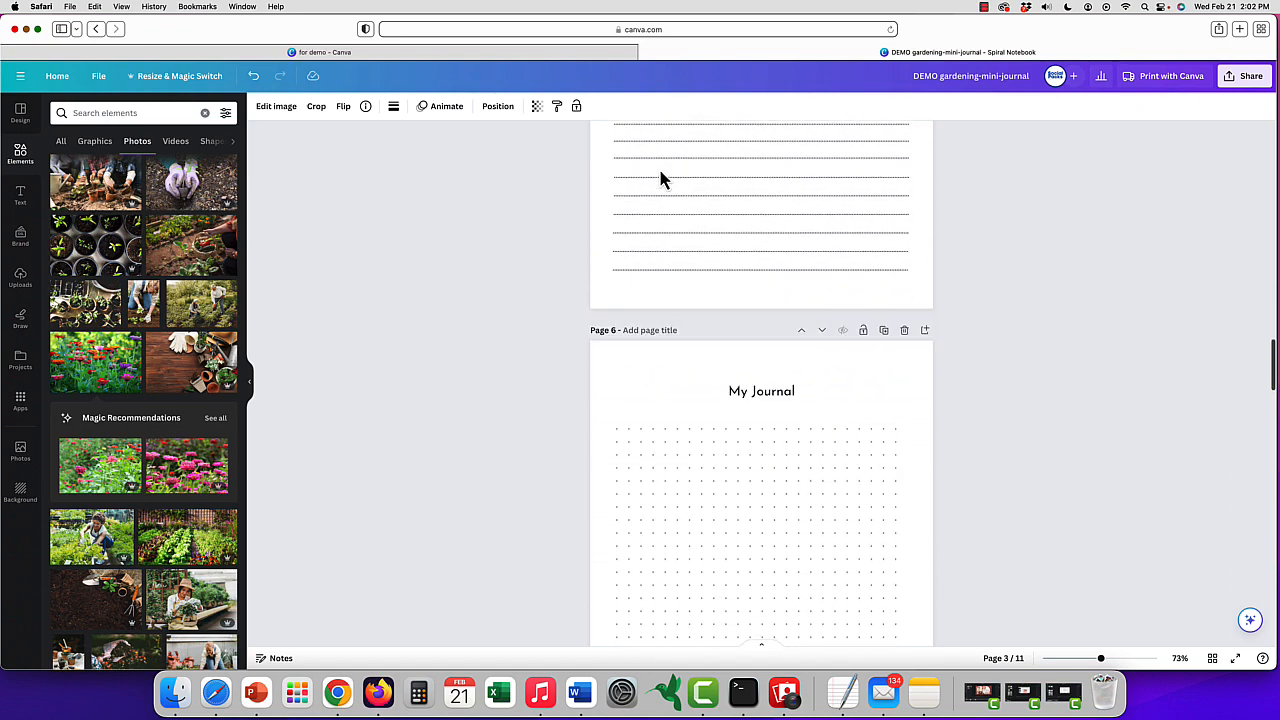
scroll(727, 285, down, 3)
scroll(727, 285, down, 5)
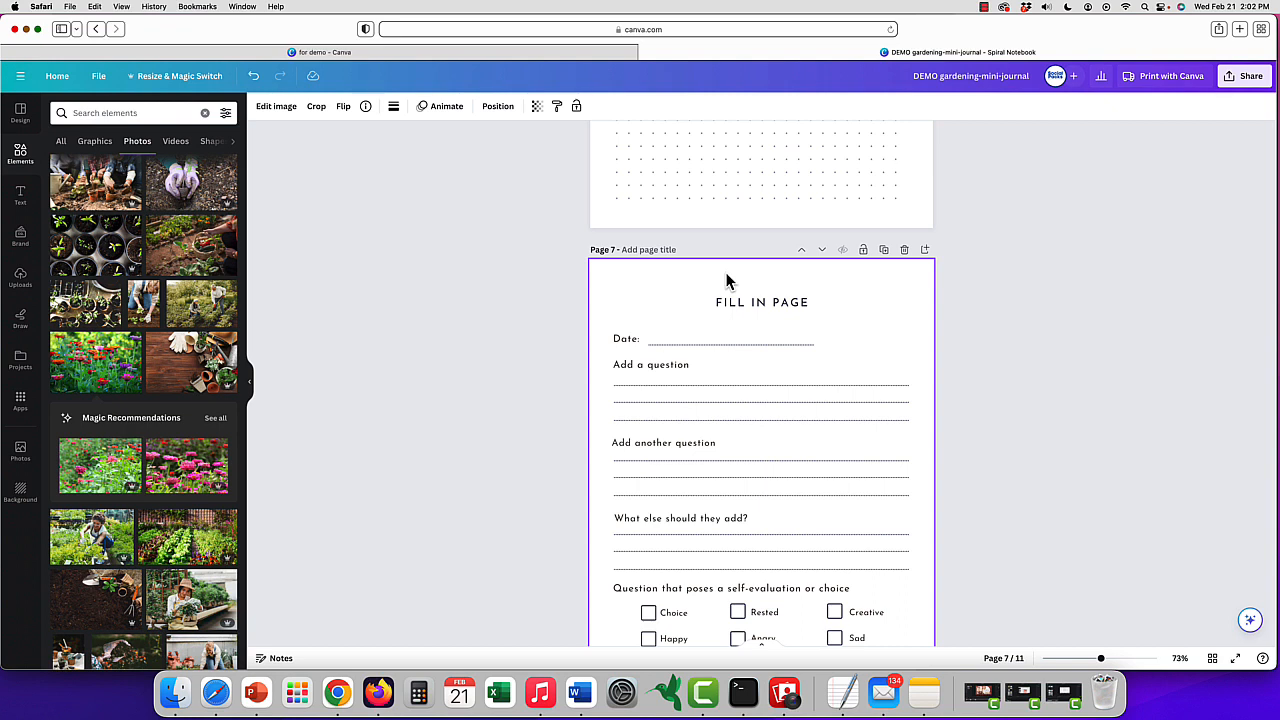
Replace the My Journal heading on the dotted page 6 with "Draw Your Garden Plan"
scroll(733, 266, up, 6)
double_click(770, 257)
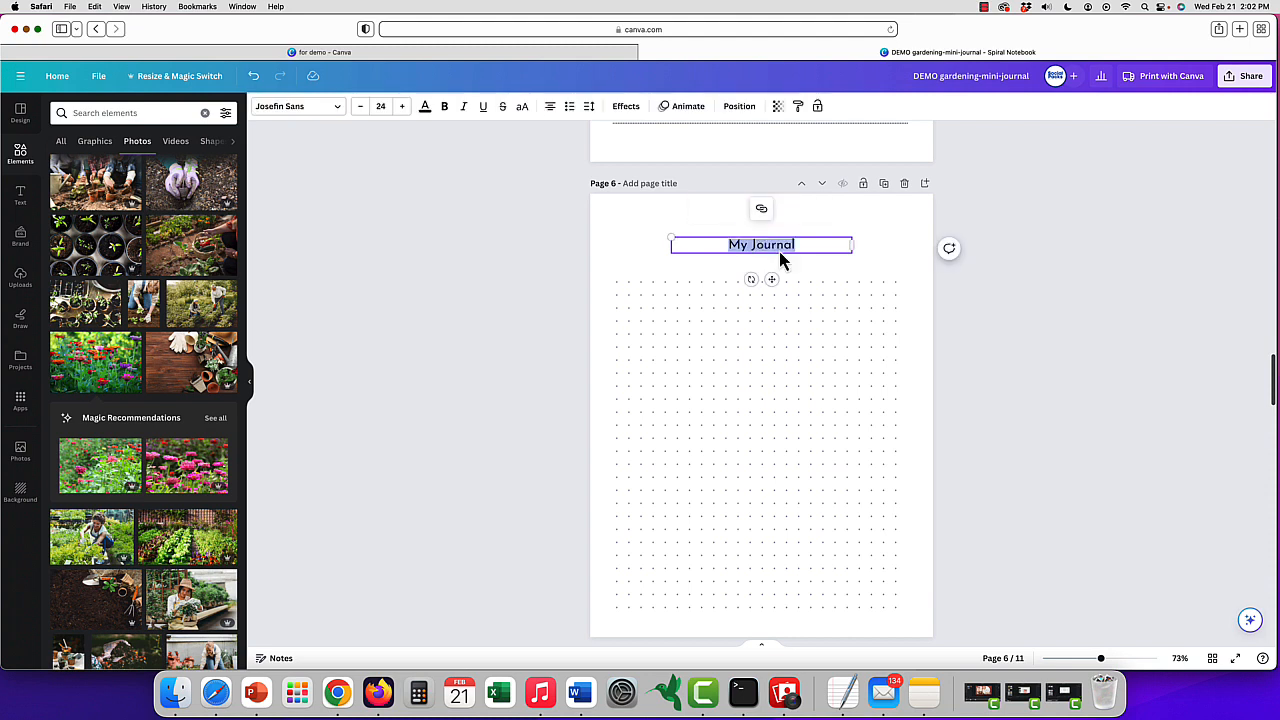
text(Draw Your)
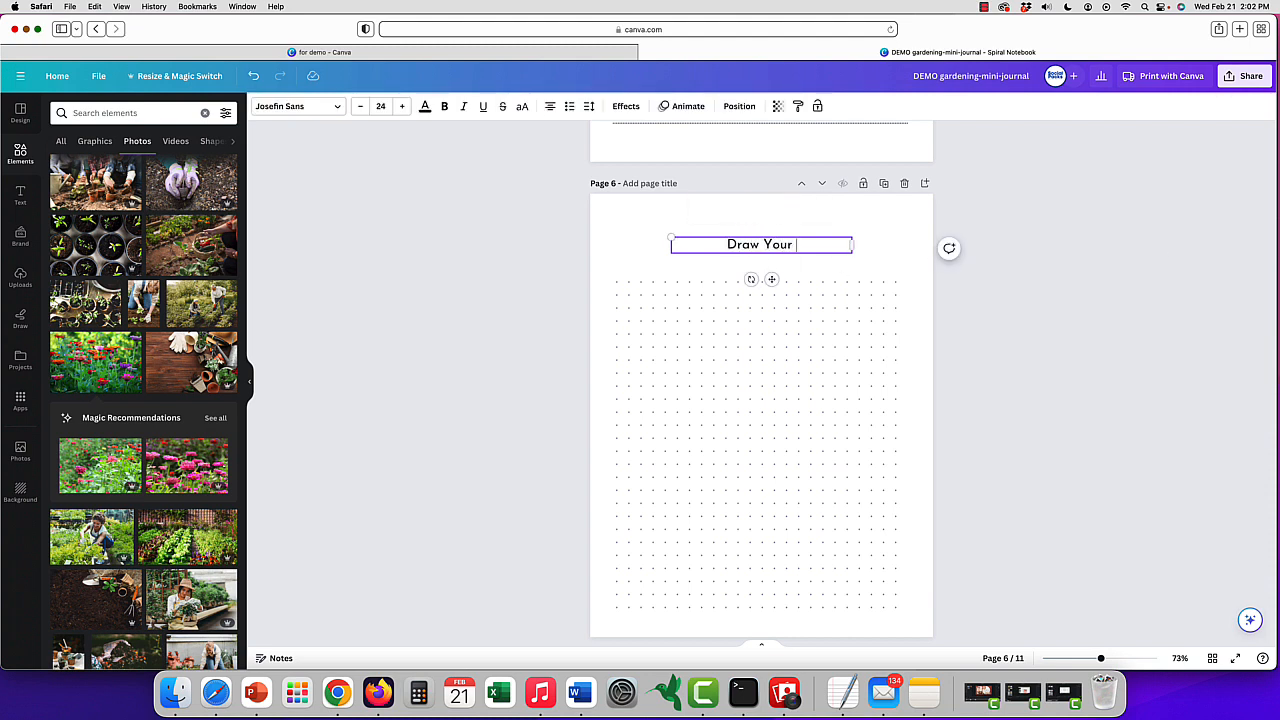
text( Garden Plan)
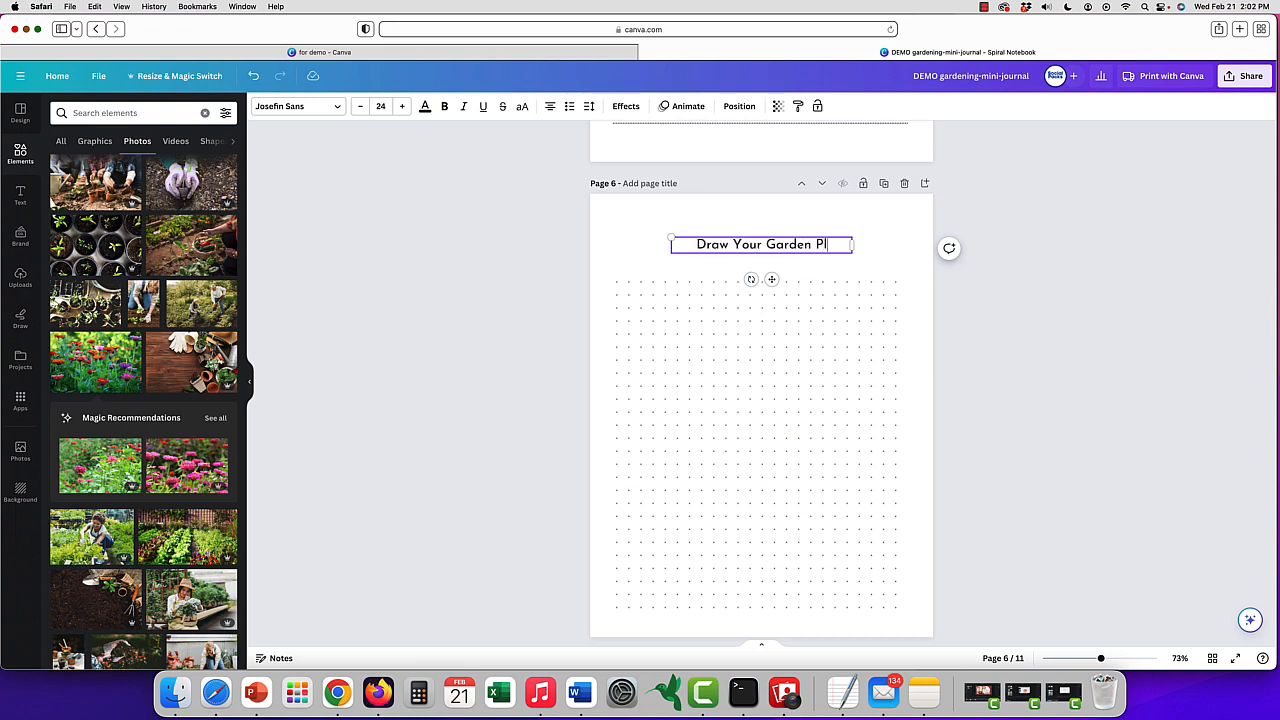
click(1020, 394)
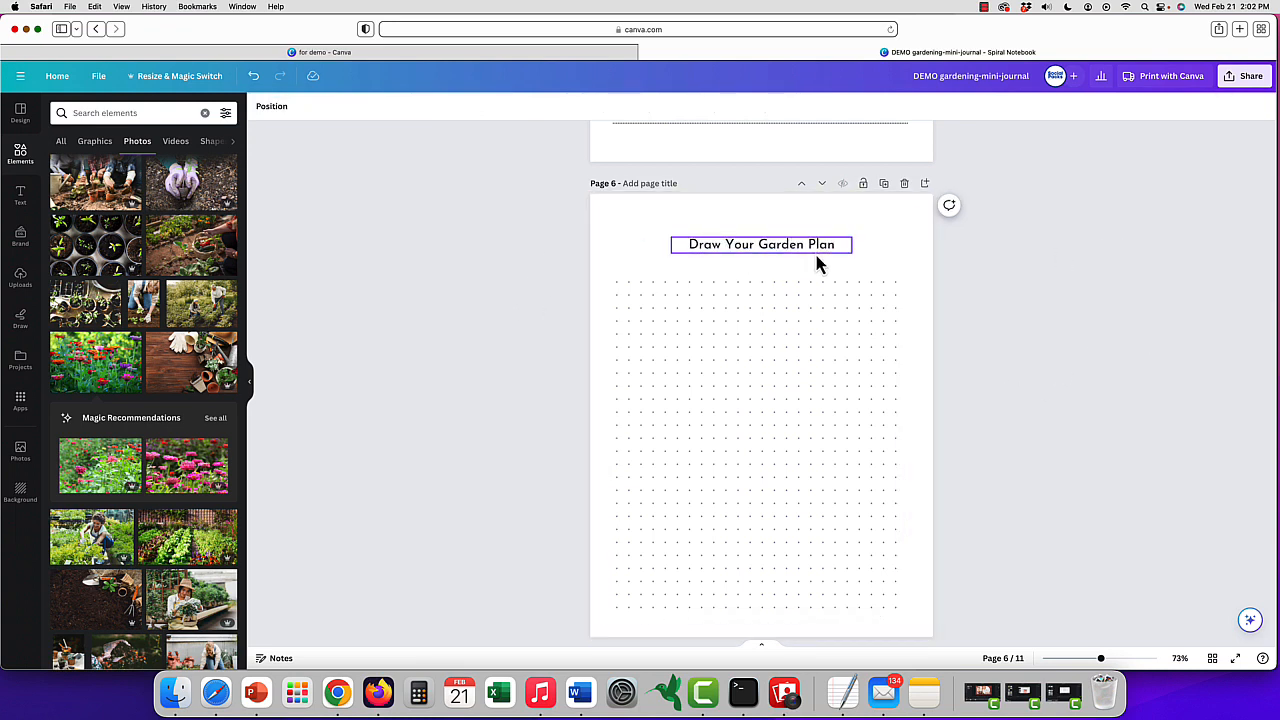
Review the dotted garden plan page 6 and the fill-in layout with questions and checkboxes on page 7
scroll(810, 252, down, 3)
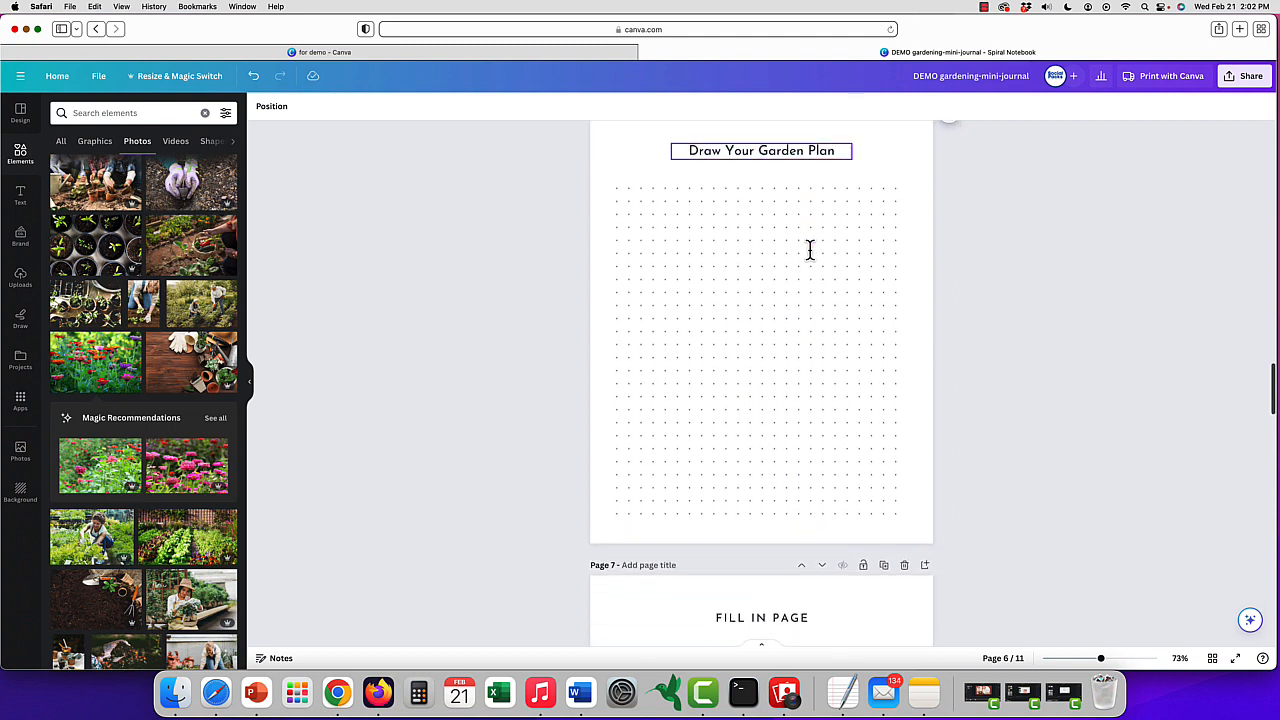
scroll(810, 250, up, 3)
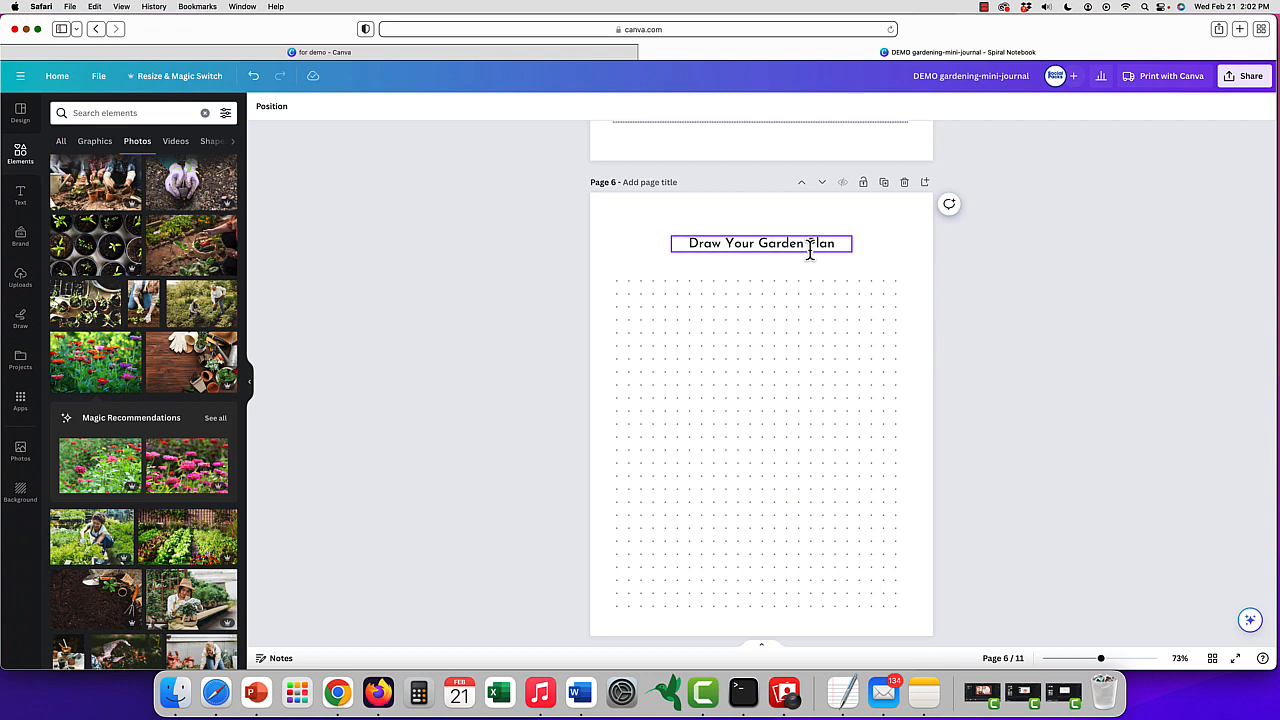
scroll(810, 252, down, 1)
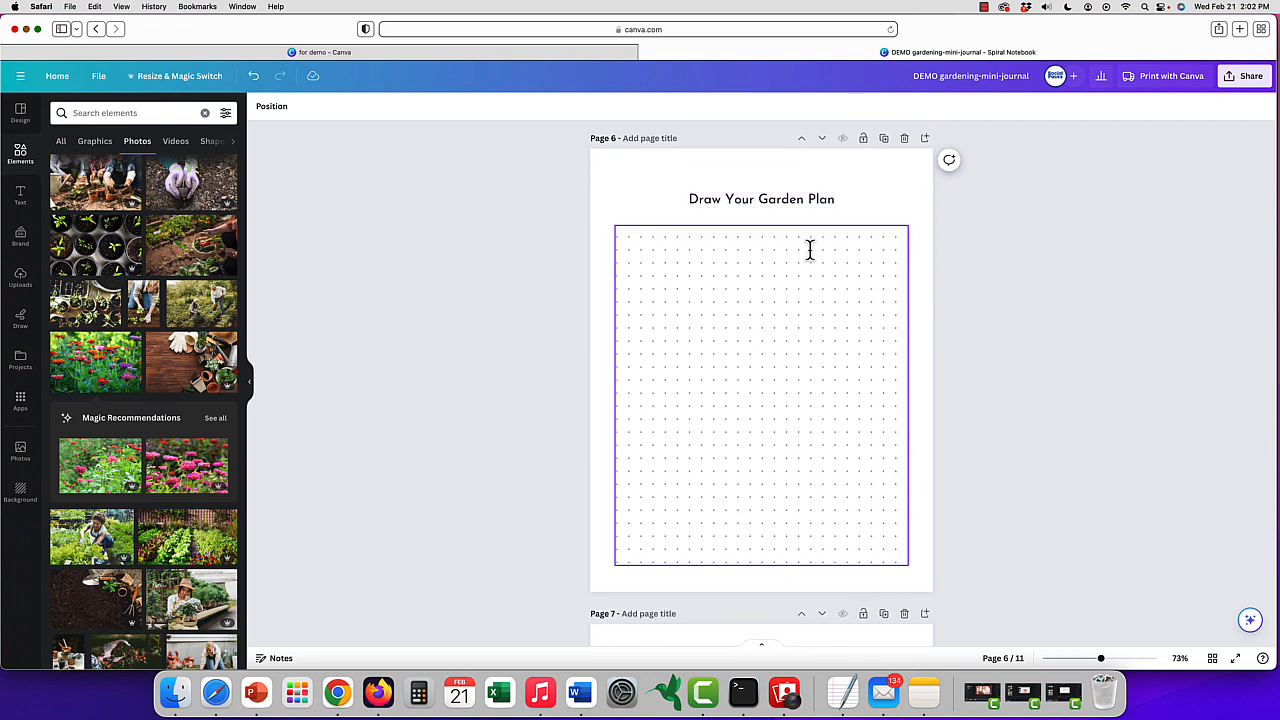
scroll(810, 250, down, 1)
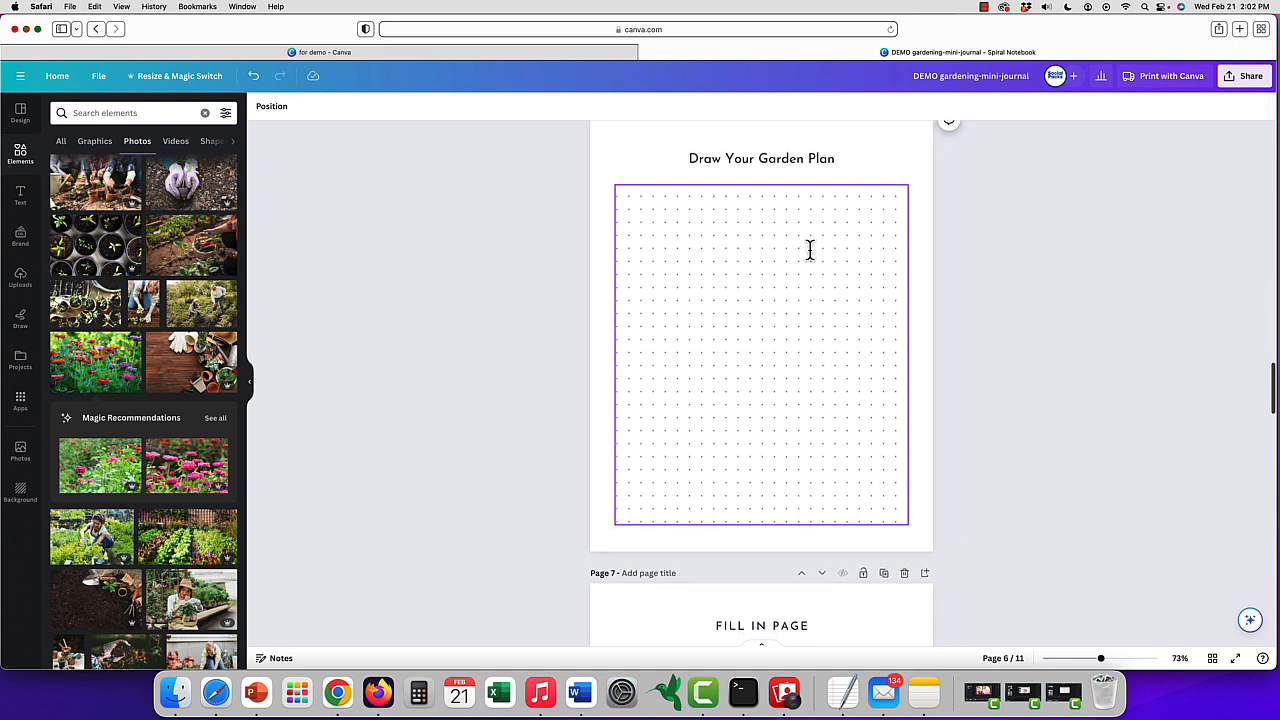
scroll(810, 250, down, 2)
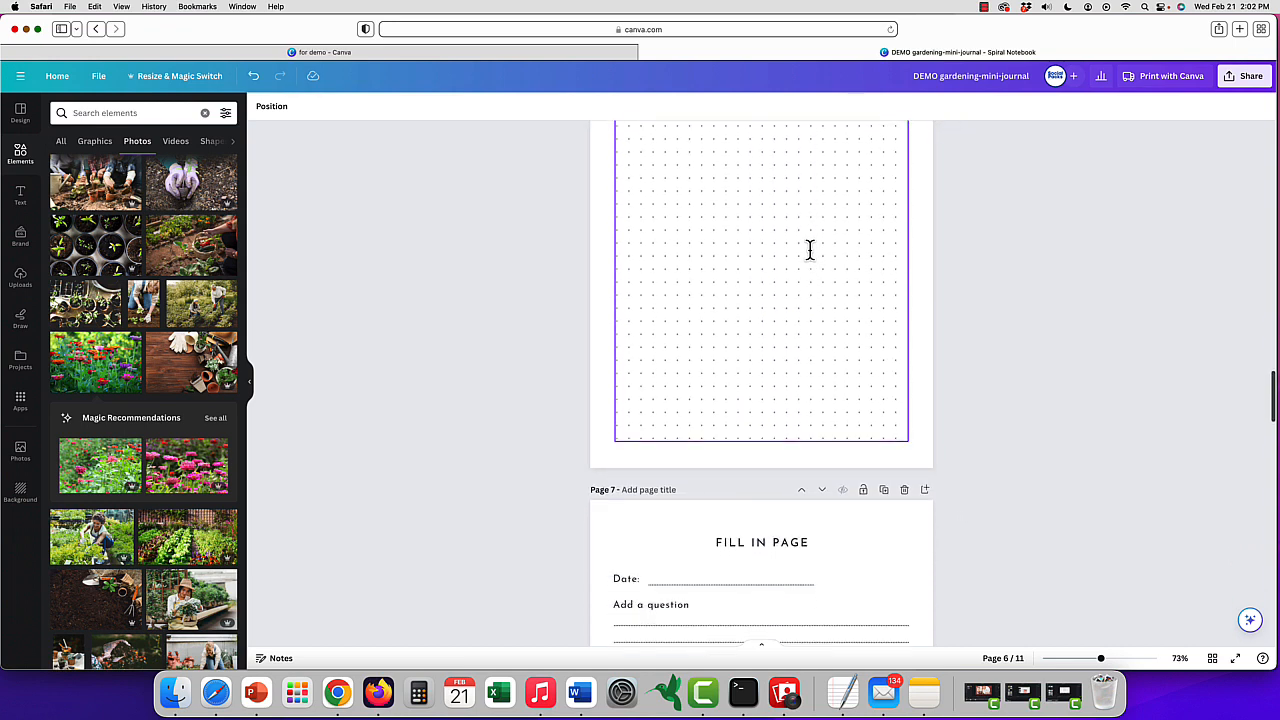
scroll(810, 250, up, 1)
scroll(810, 250, down, 3)
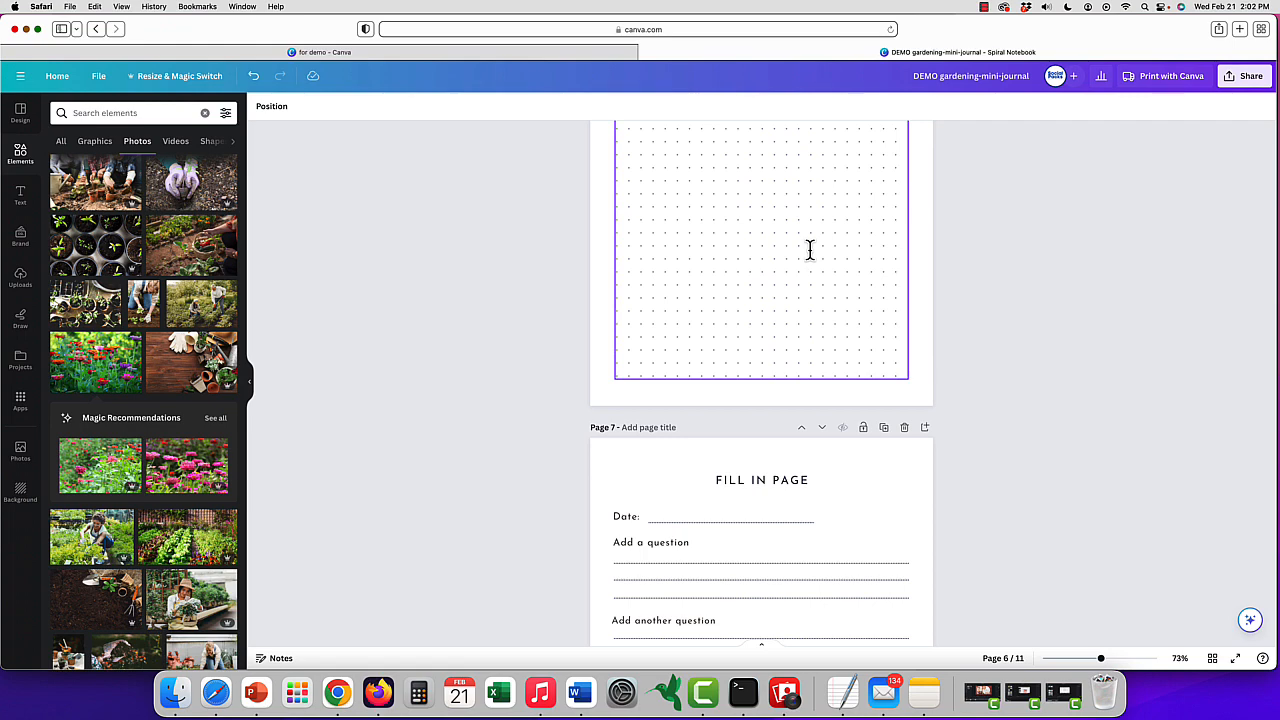
scroll(810, 250, down, 6)
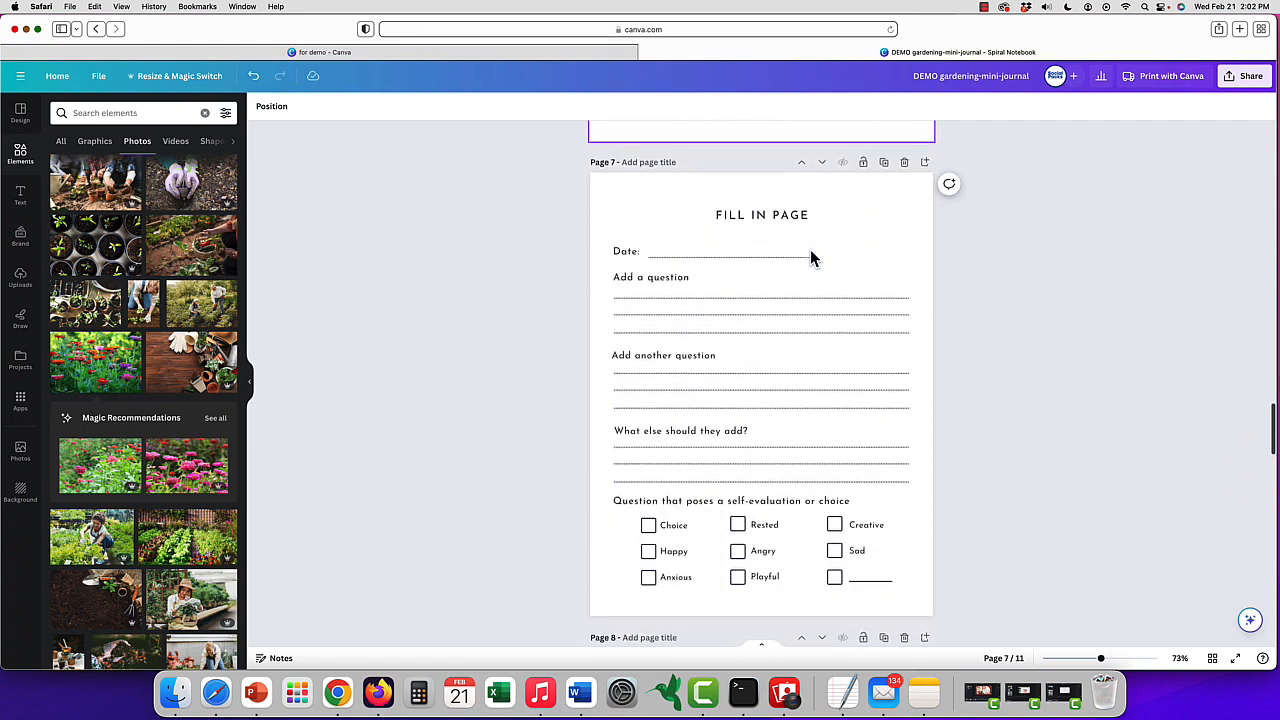
scroll(810, 258, down, 1)
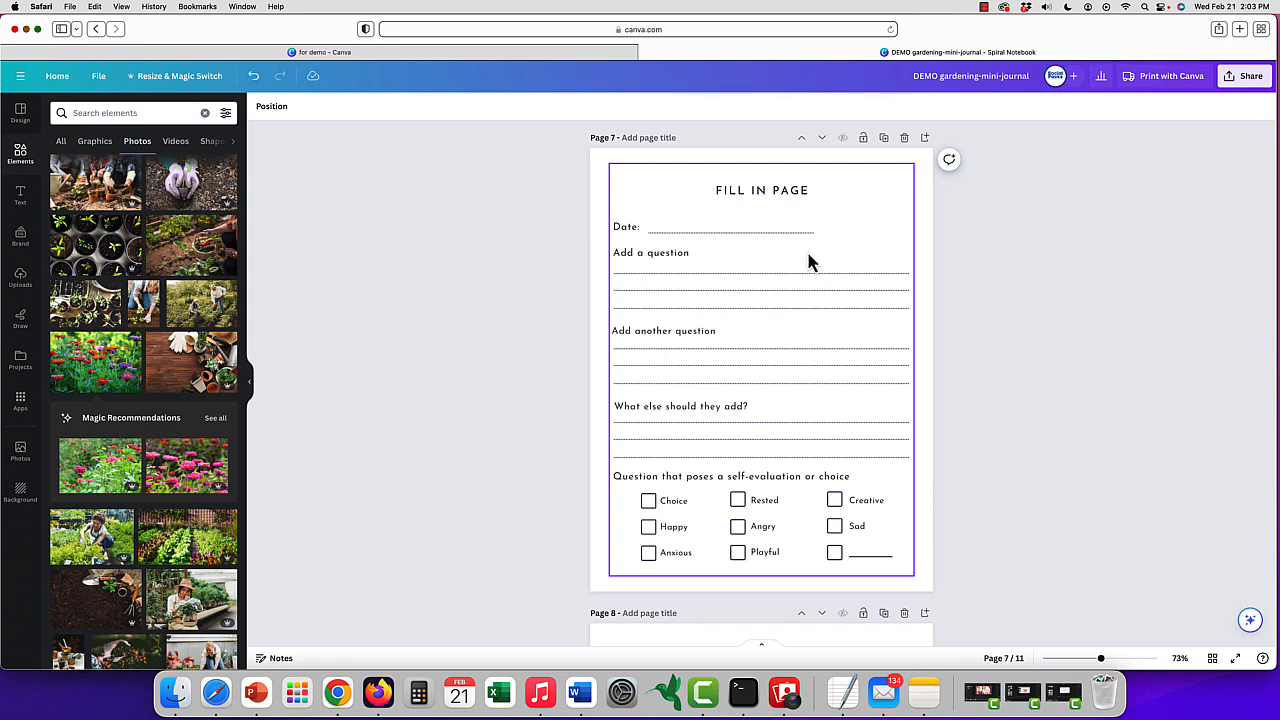
Replace the FILL IN PAGE heading on page 7 with "GARDEN PLAN"
click(798, 193)
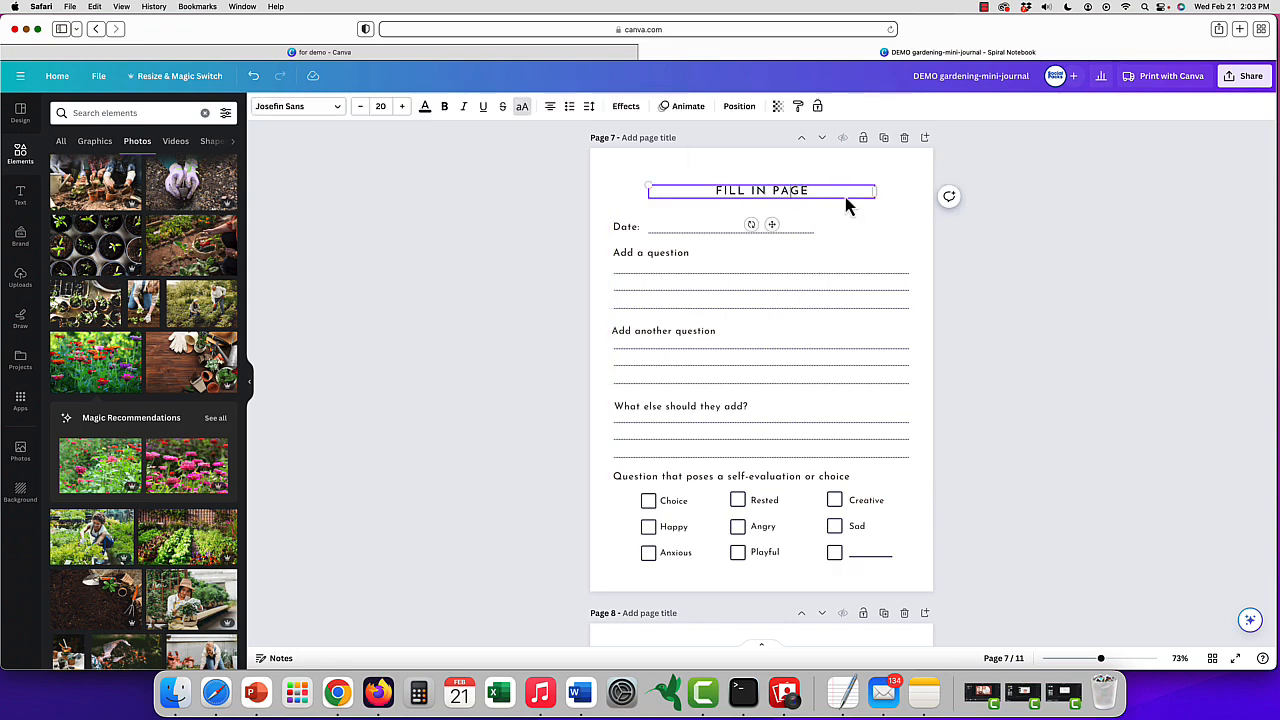
key(Return)
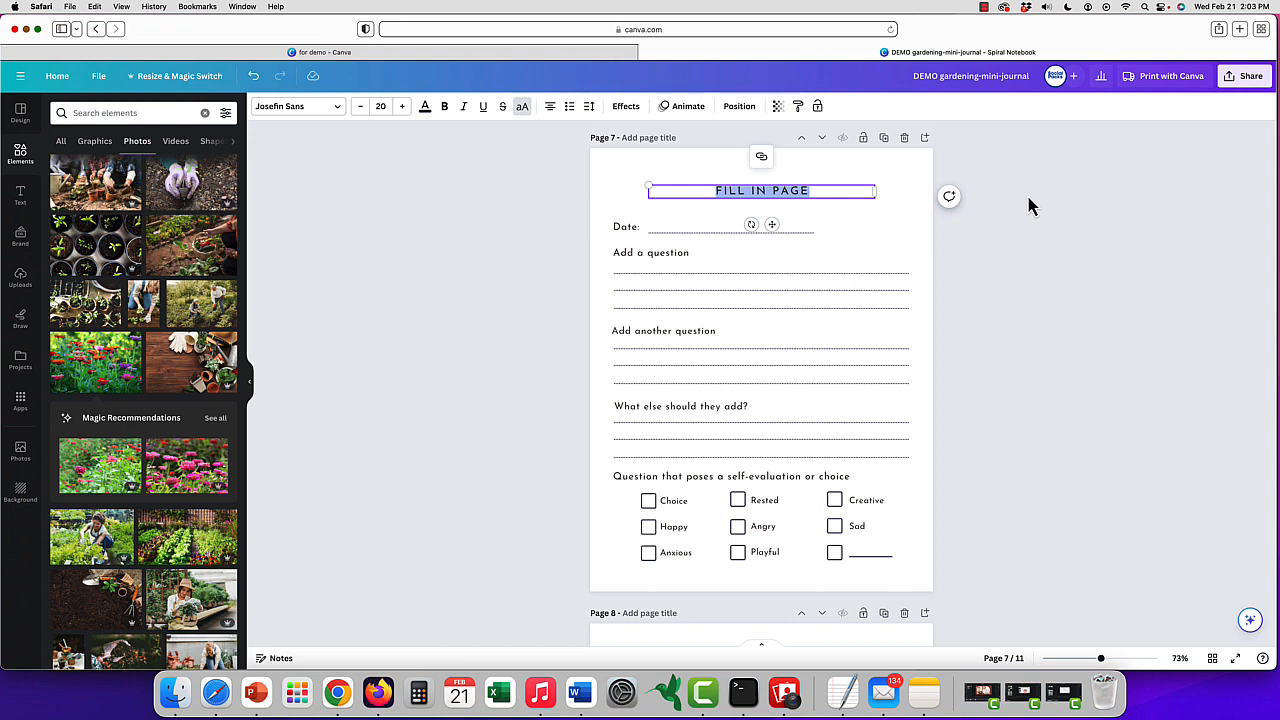
text(FLOWR)
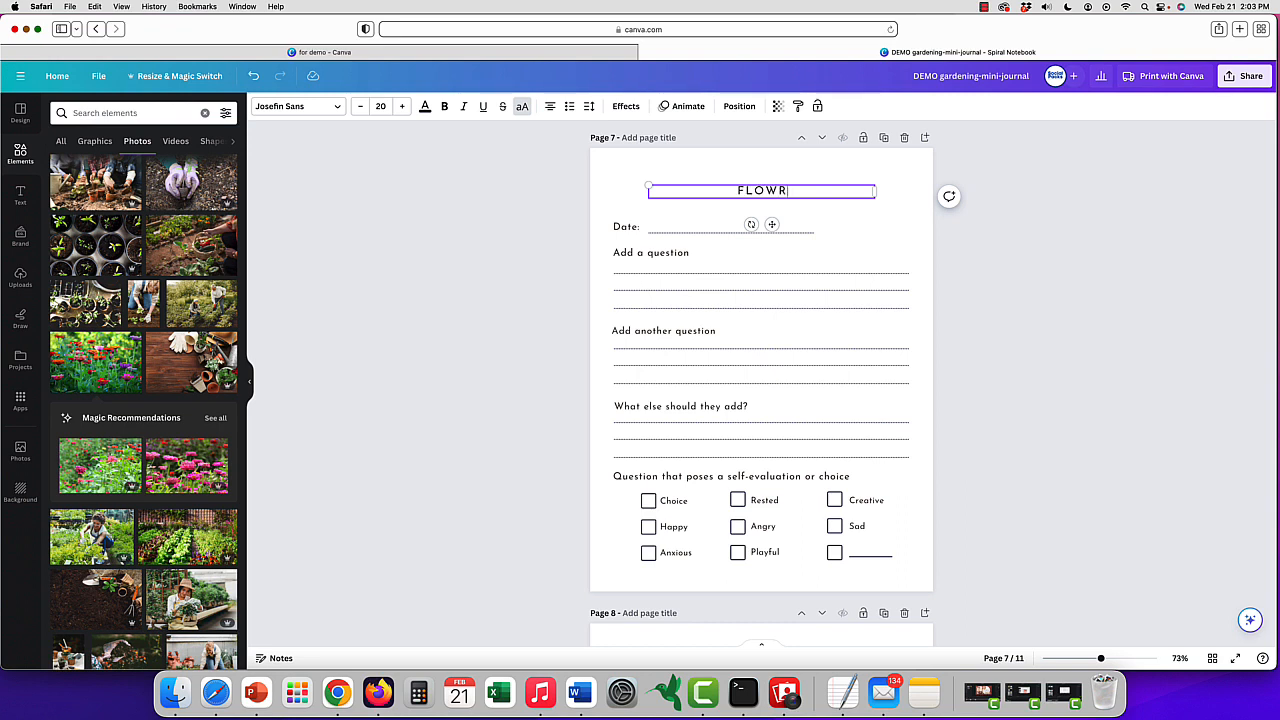
key(BackSpace)
key(BackSpace)
key(BackSpace)
text(GARDEN PLAN)
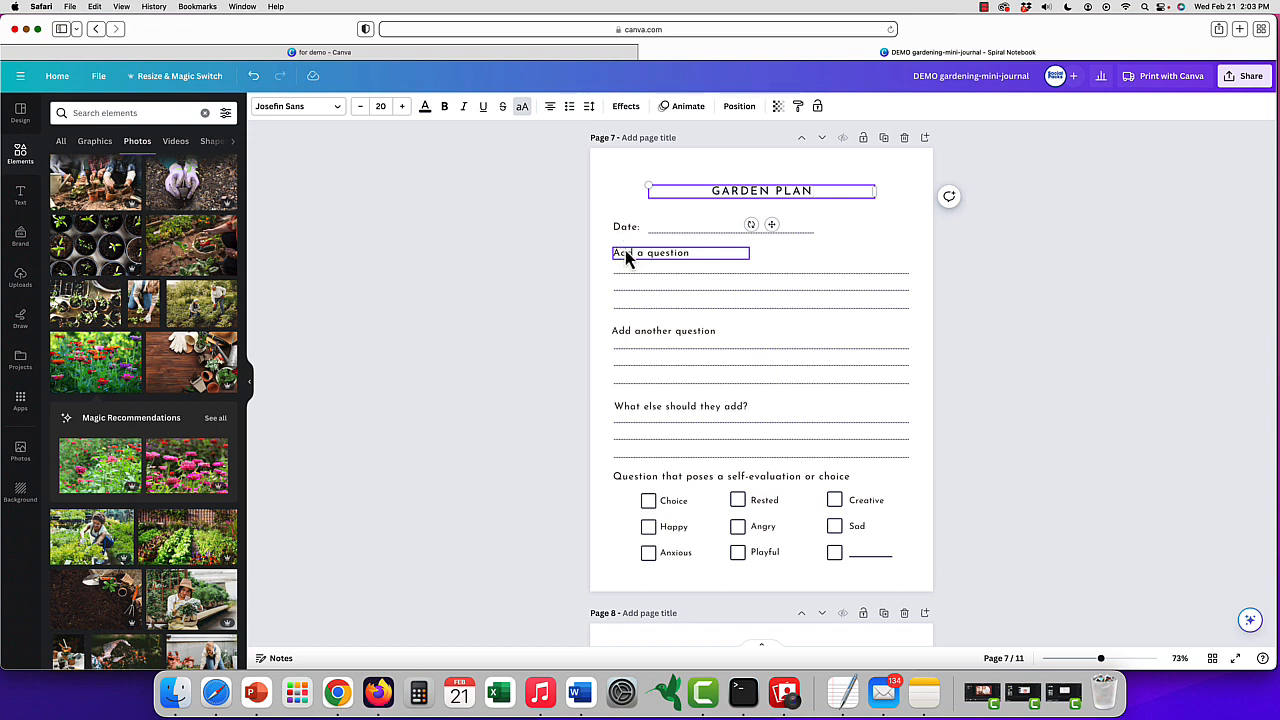
Move the Date label together with its writing line up, closer to the page 7 heading
drag(831, 227, 732, 228)
key(Delete)
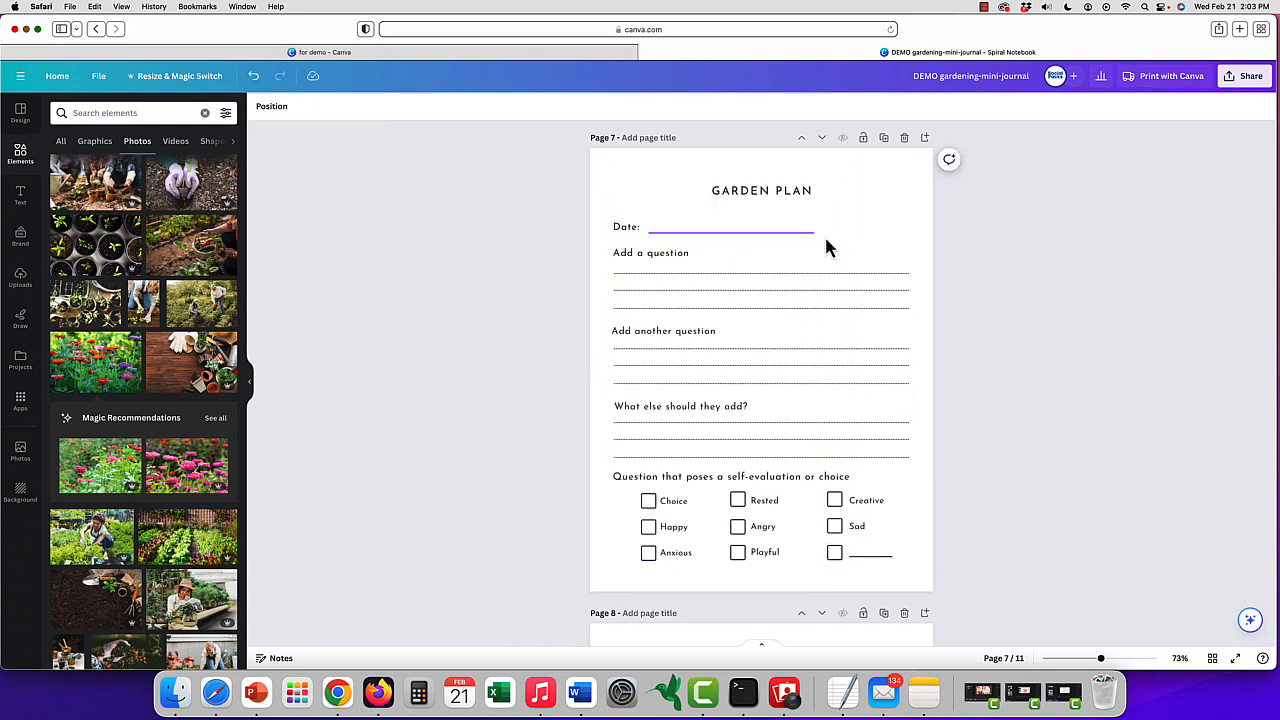
click(620, 226)
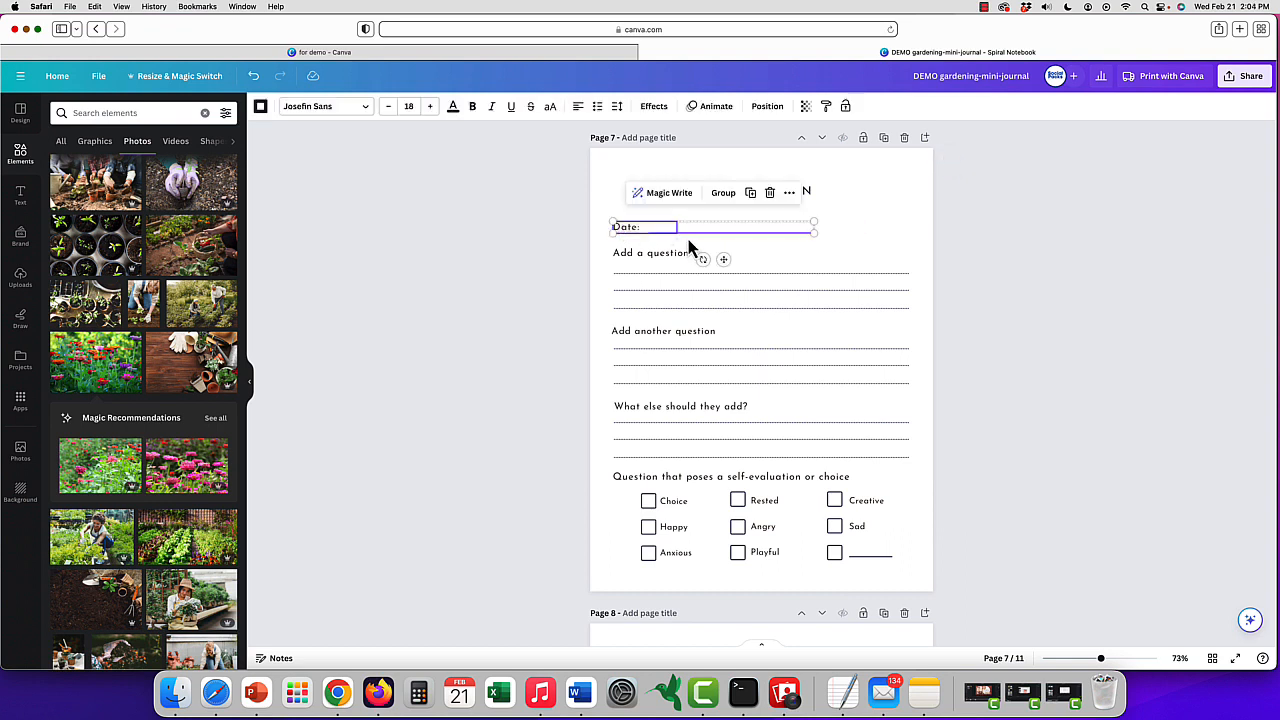
drag(726, 262, 726, 247)
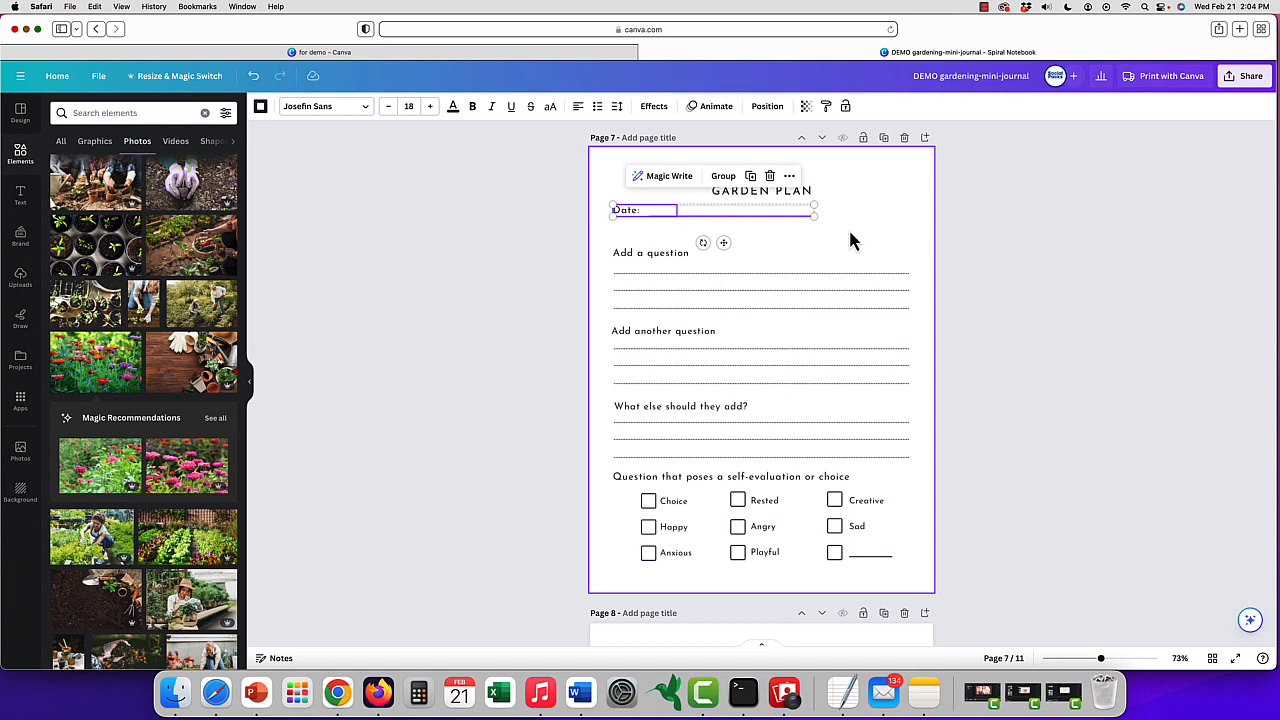
Duplicate the Date label with its writing line and place the copy directly below the original
click(789, 176)
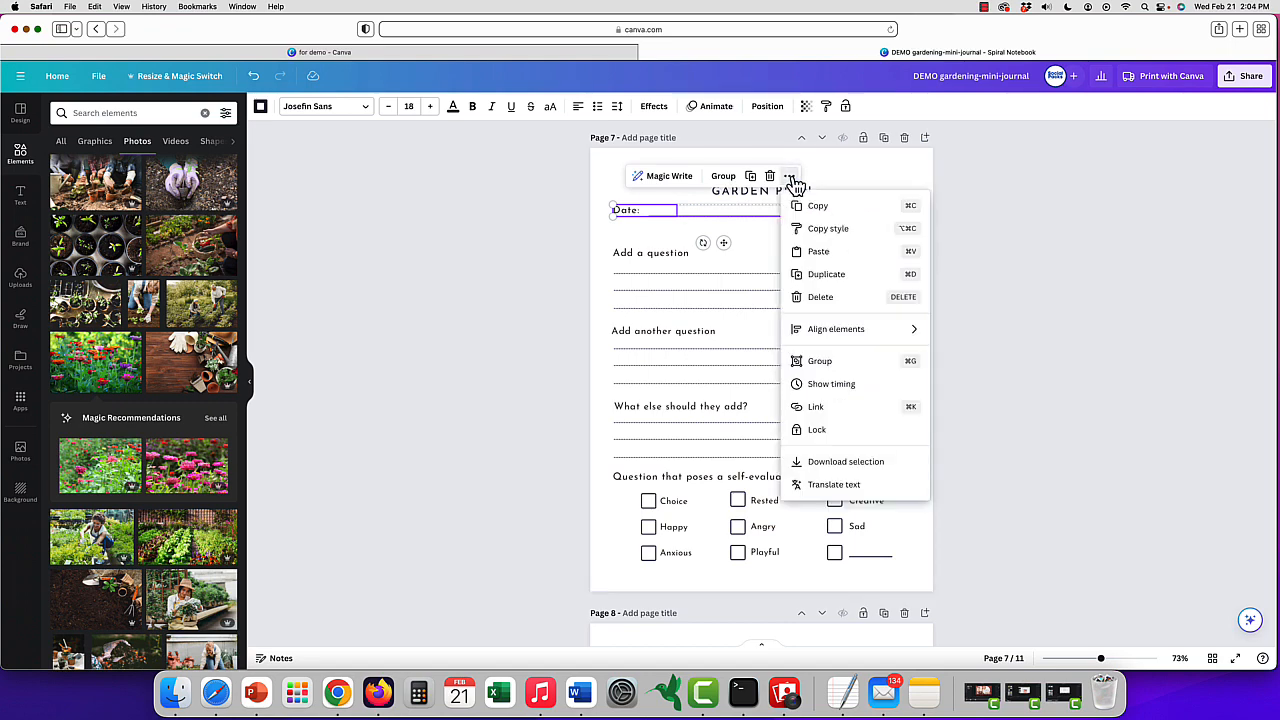
click(845, 276)
drag(731, 246, 726, 259)
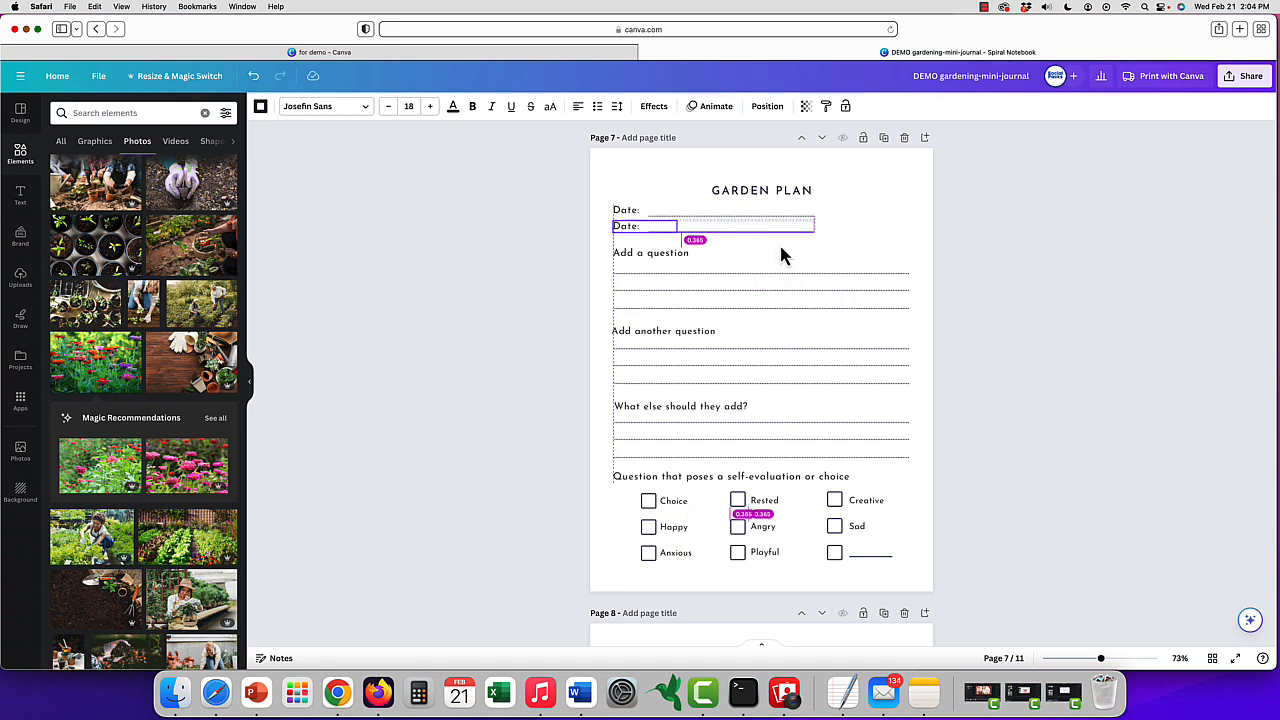
click(843, 246)
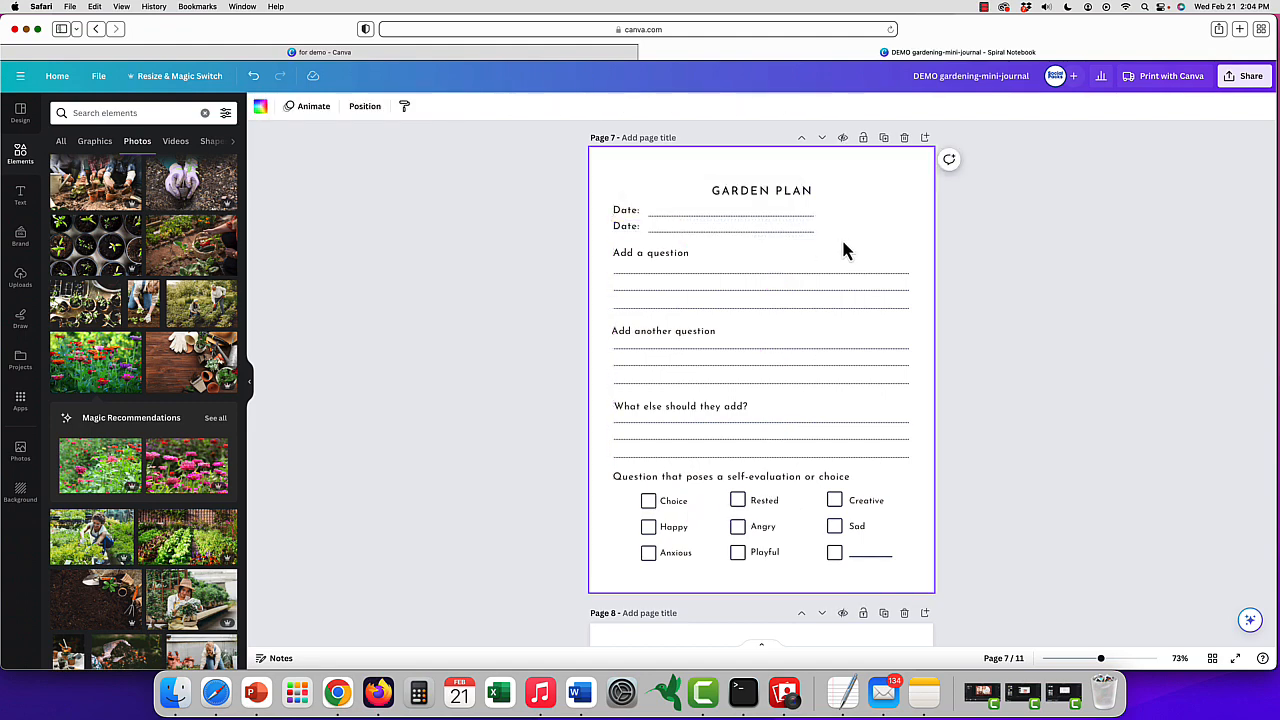
Change the lower Date label to "Project:" and shift both writing lines slightly right to clear the labels
double_click(619, 227)
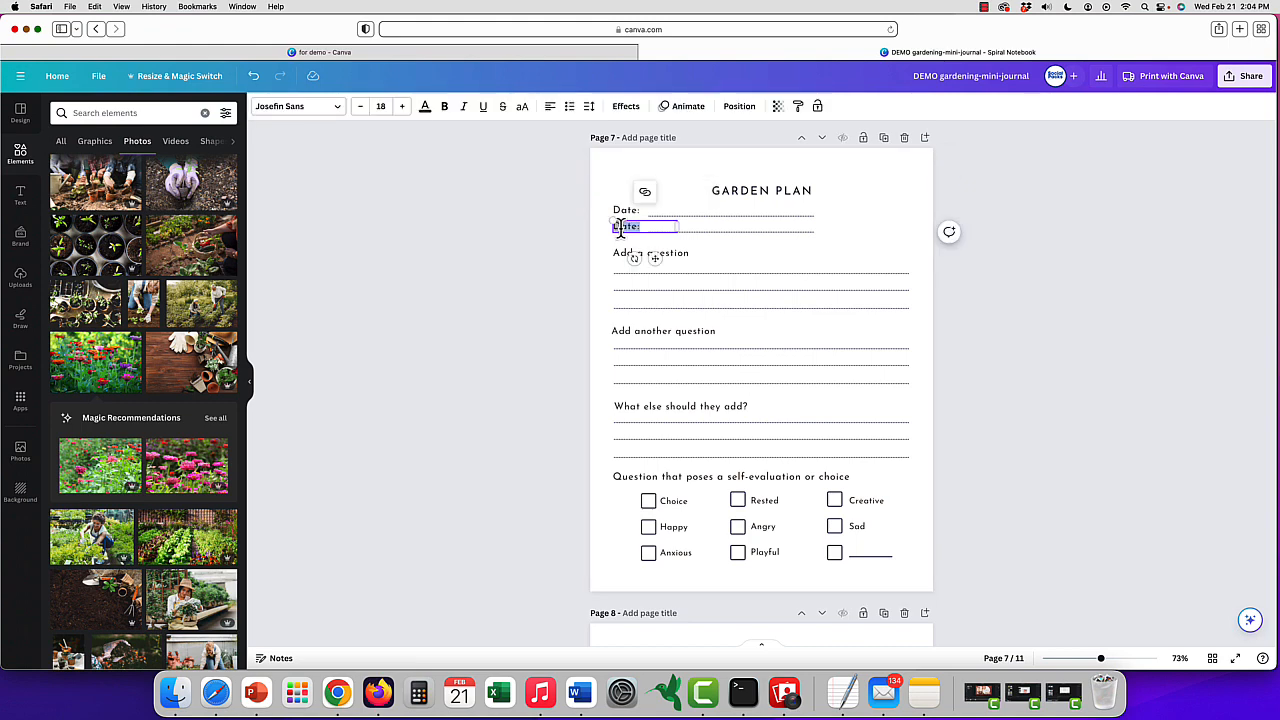
text(Project:)
click(871, 246)
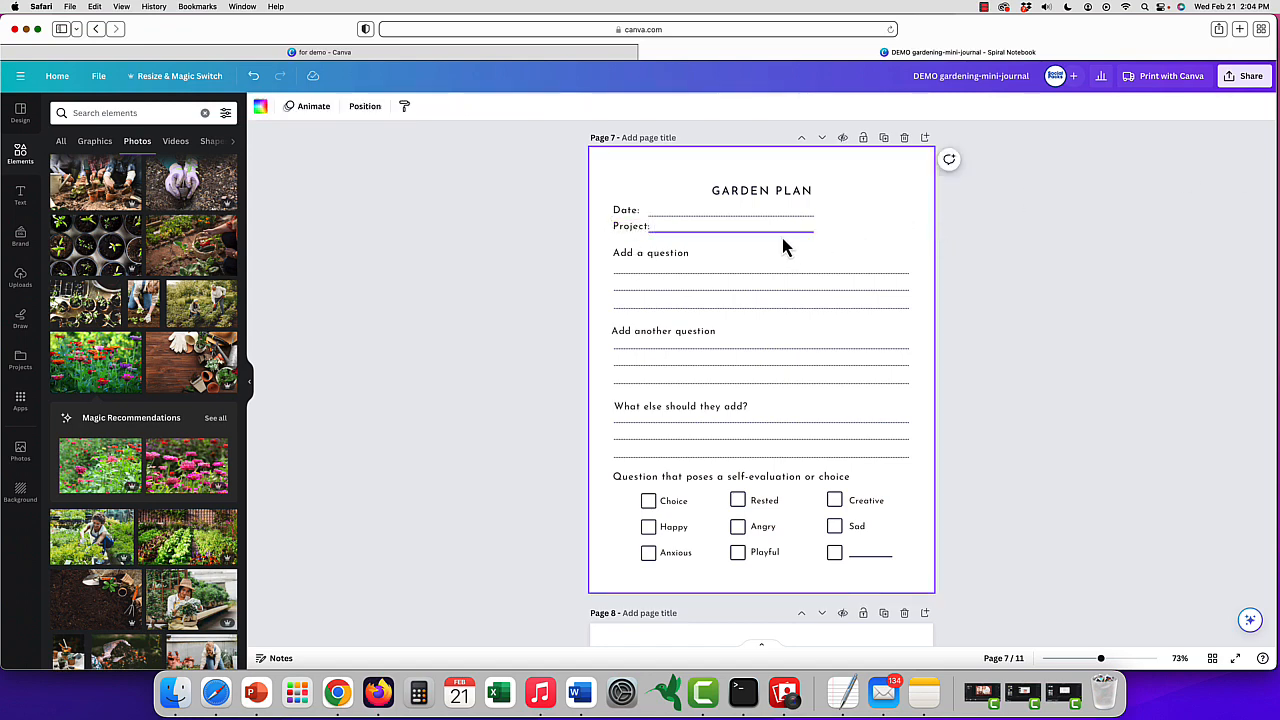
click(781, 232)
drag(781, 232, 806, 216)
Replace the "Add a question" prompt on page 7 with "Types of Plants to Include"
click(669, 258)
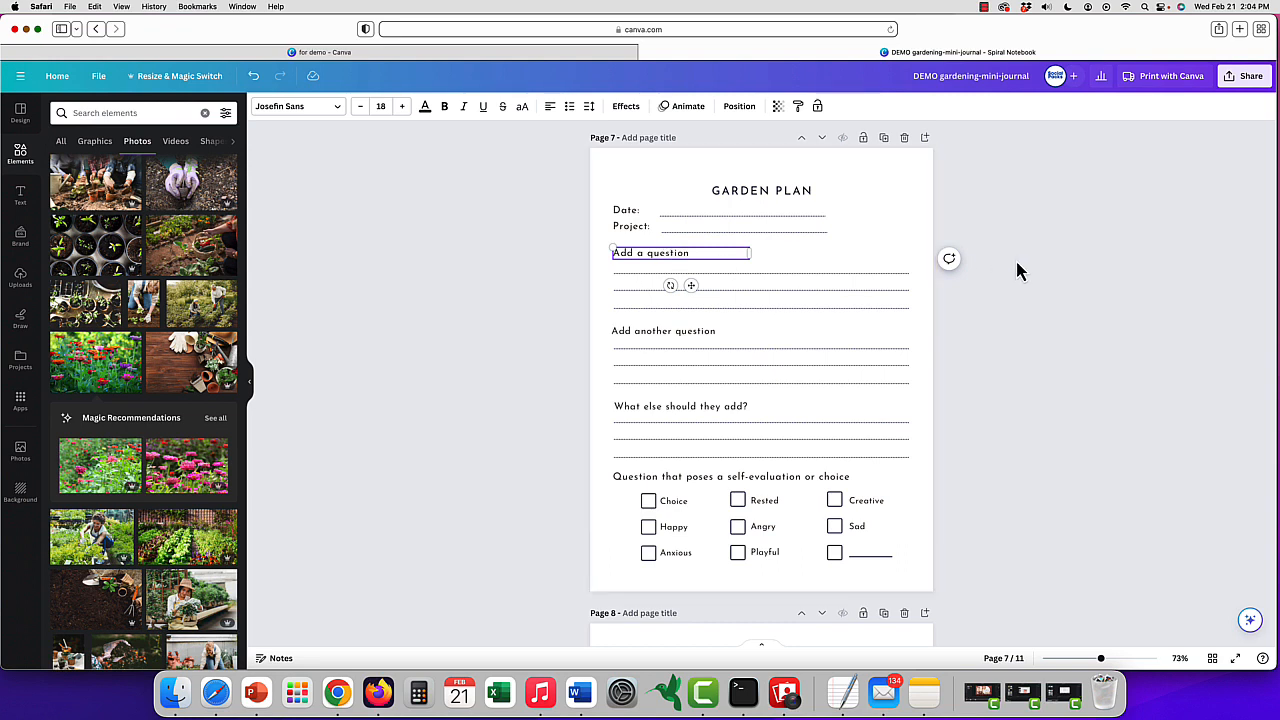
key(Return)
text(Types of Plants to Include)
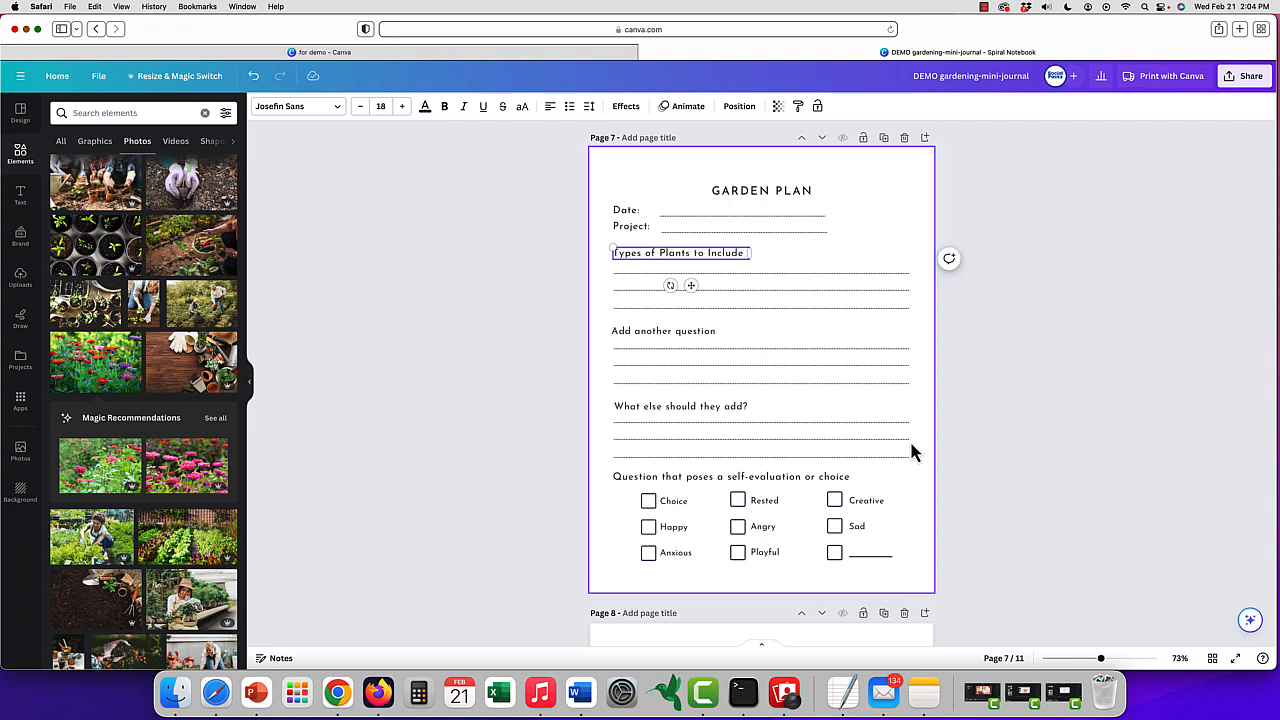
Replace the "Add another question" prompt on page 7 with "Planting Notes"
click(649, 335)
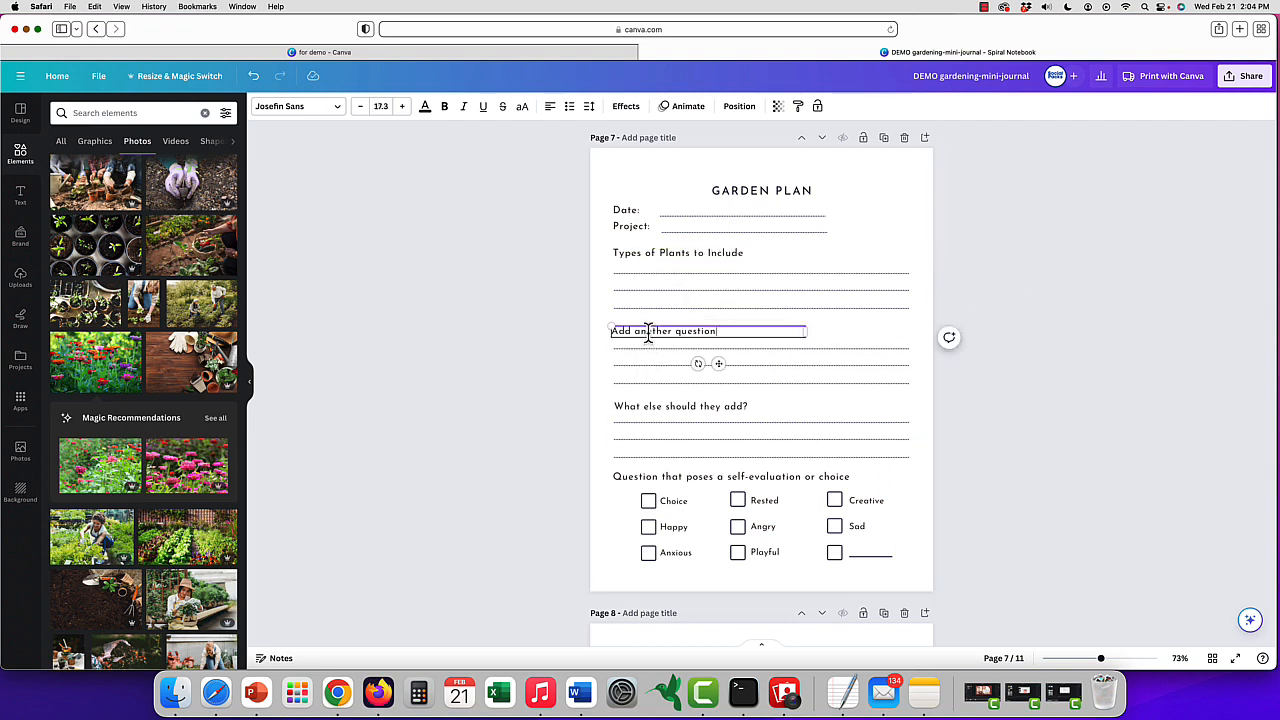
double_click(648, 334)
key(super+a)
text(Planting )
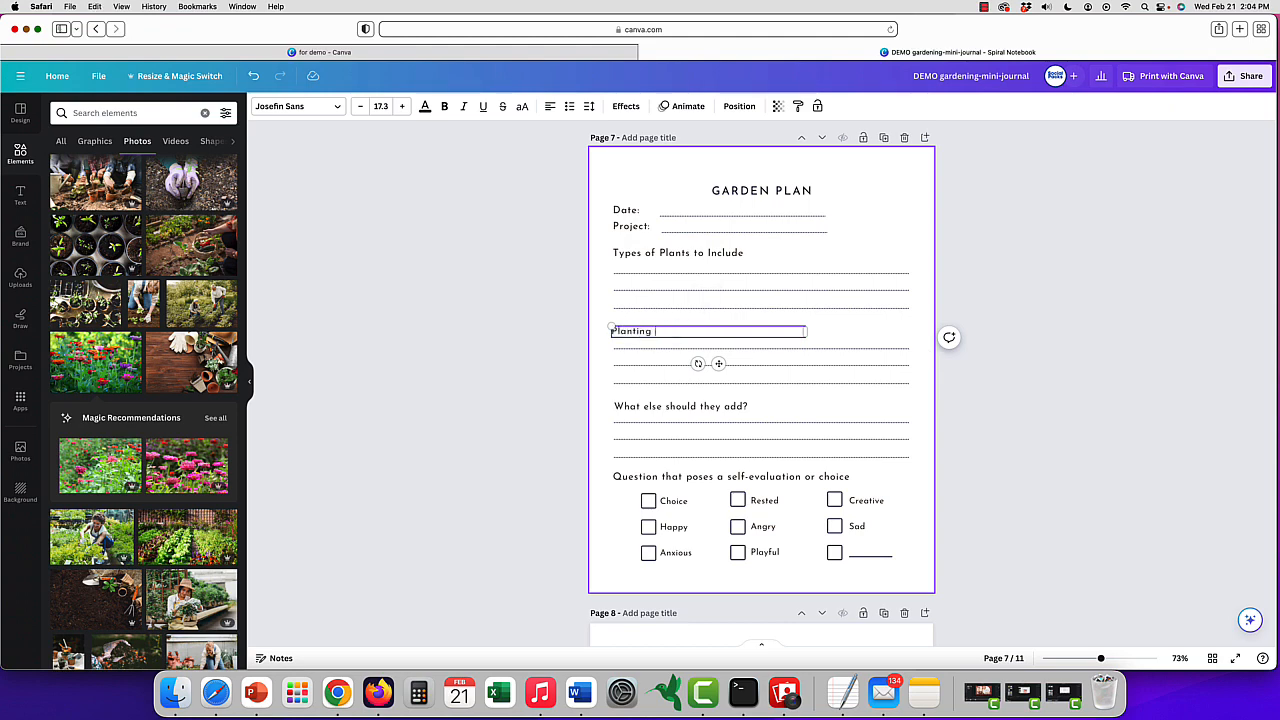
text(NOte)
key(BackSpace)
key(BackSpace)
text(otes)
click(872, 348)
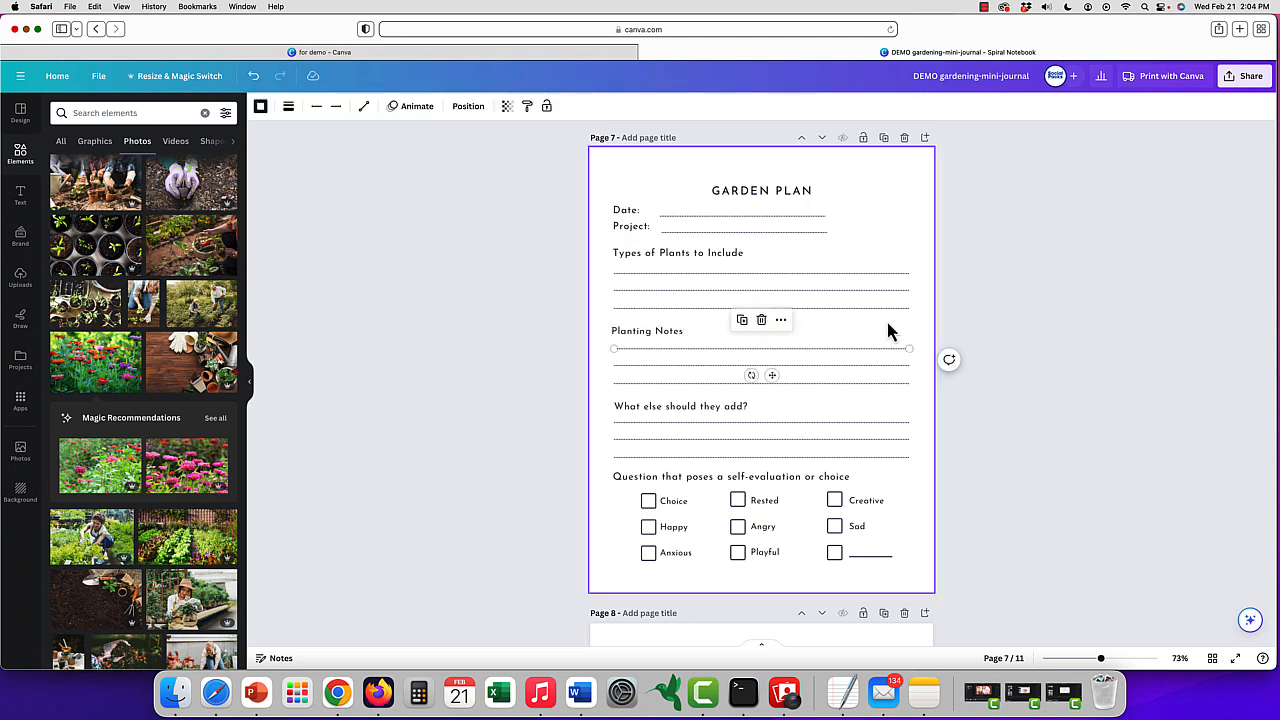
Extend the Planting Notes prompt to read "Planting Notes & Required Care"
click(728, 253)
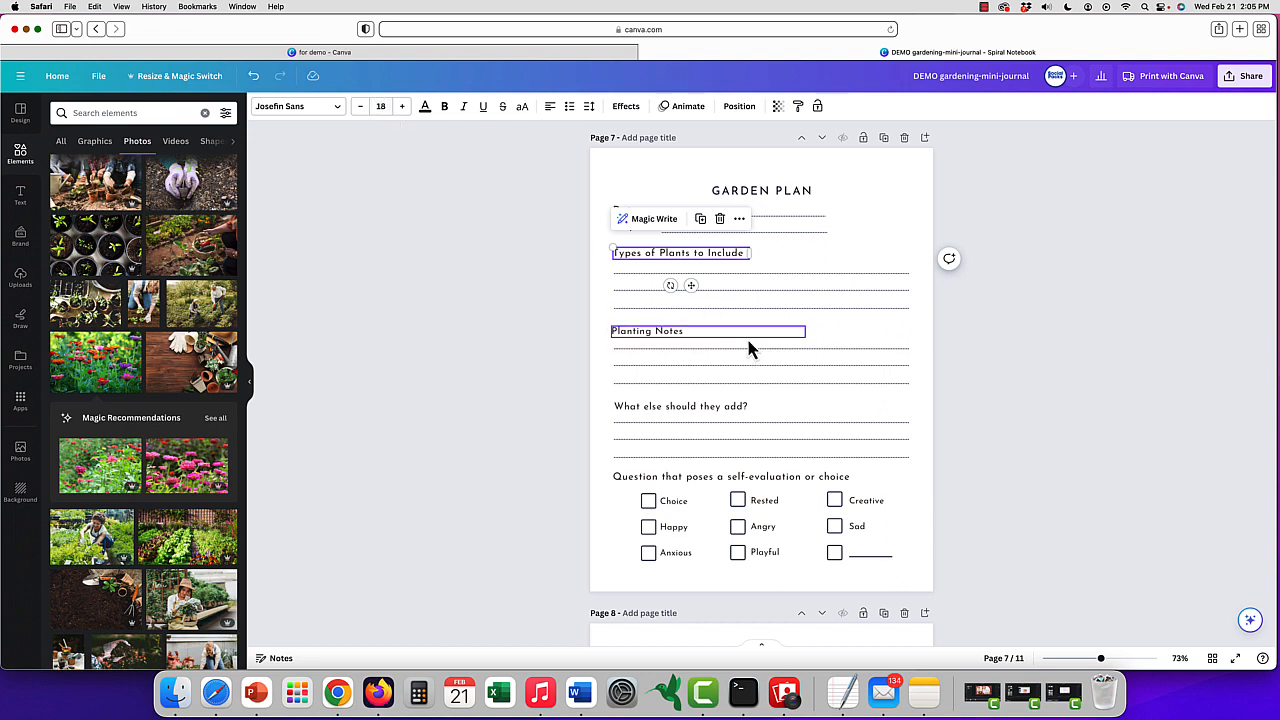
click(731, 406)
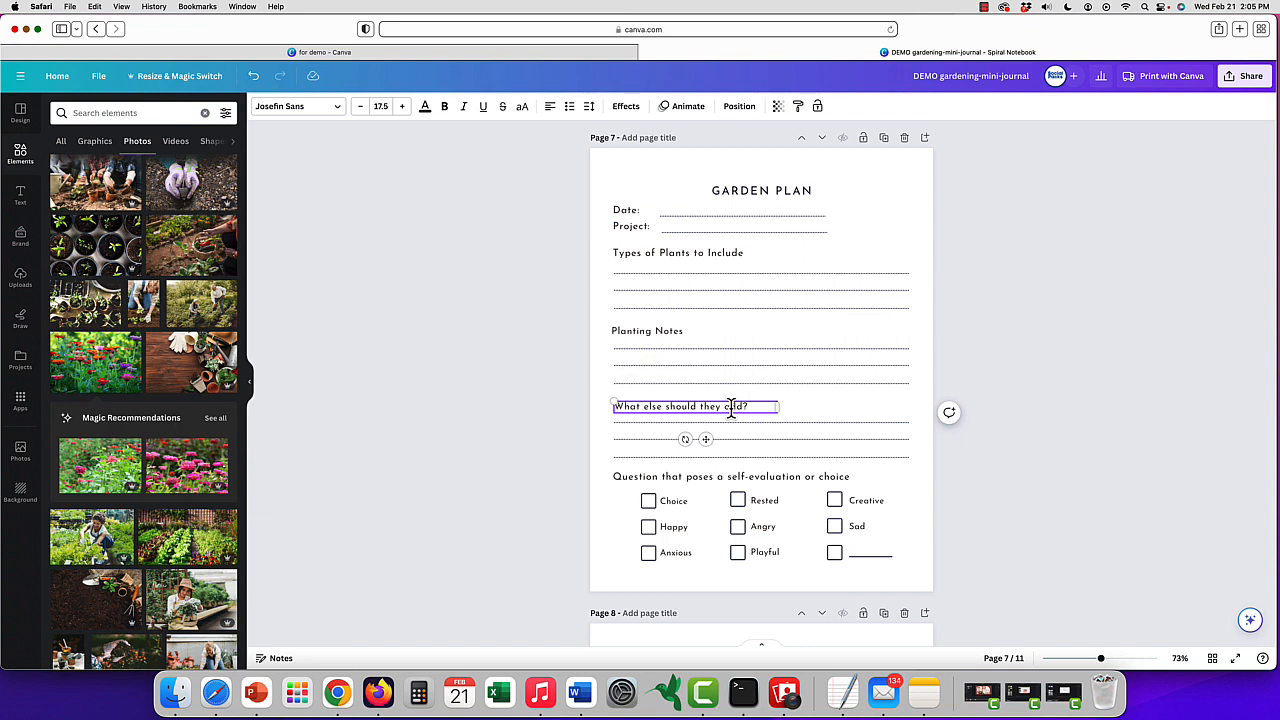
click(667, 333)
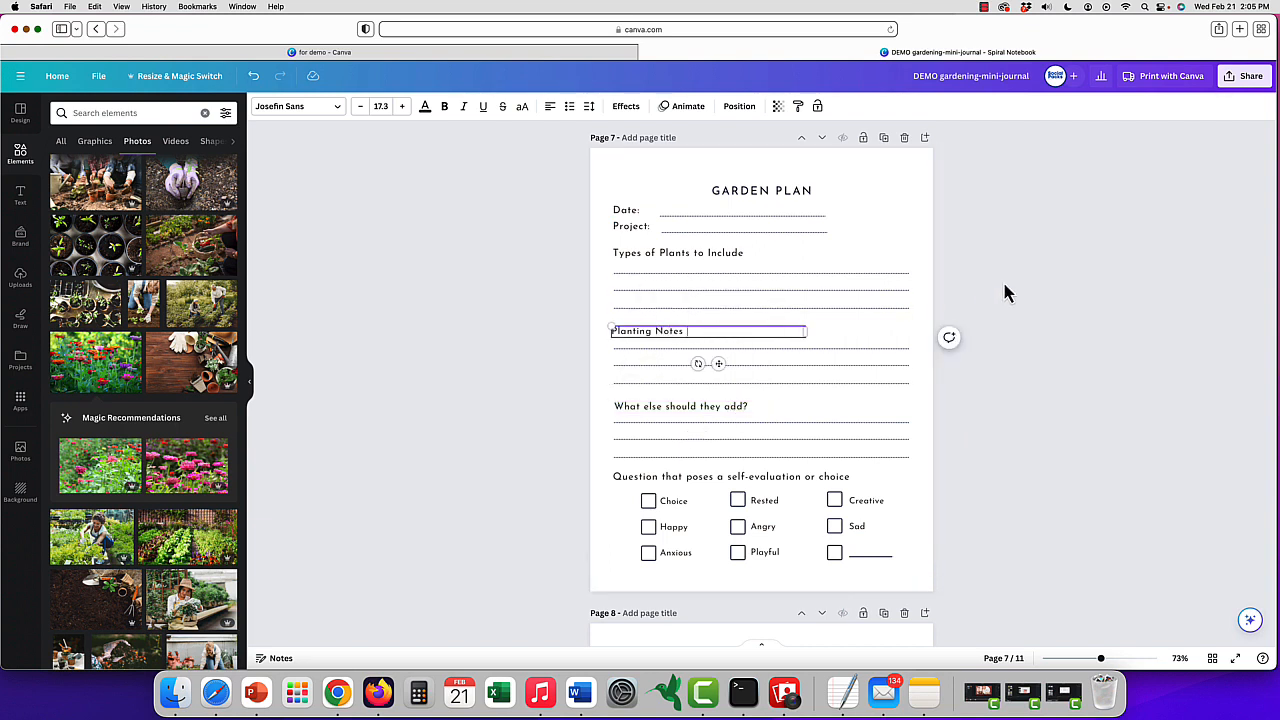
text(& Required Card)
key(BackSpace)
text(e)
Replace the "What else should they add?" prompt on page 7 with "Things Learned"
click(634, 400)
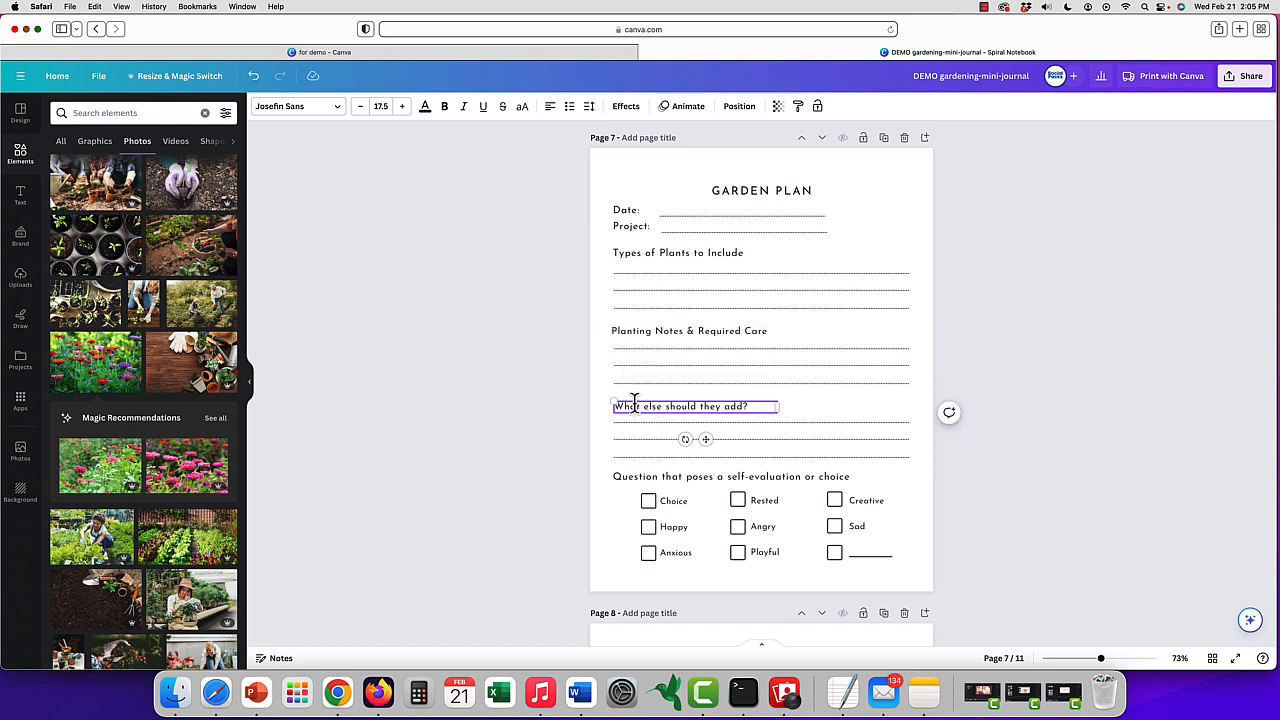
double_click(704, 406)
click(746, 406)
drag(746, 406, 612, 406)
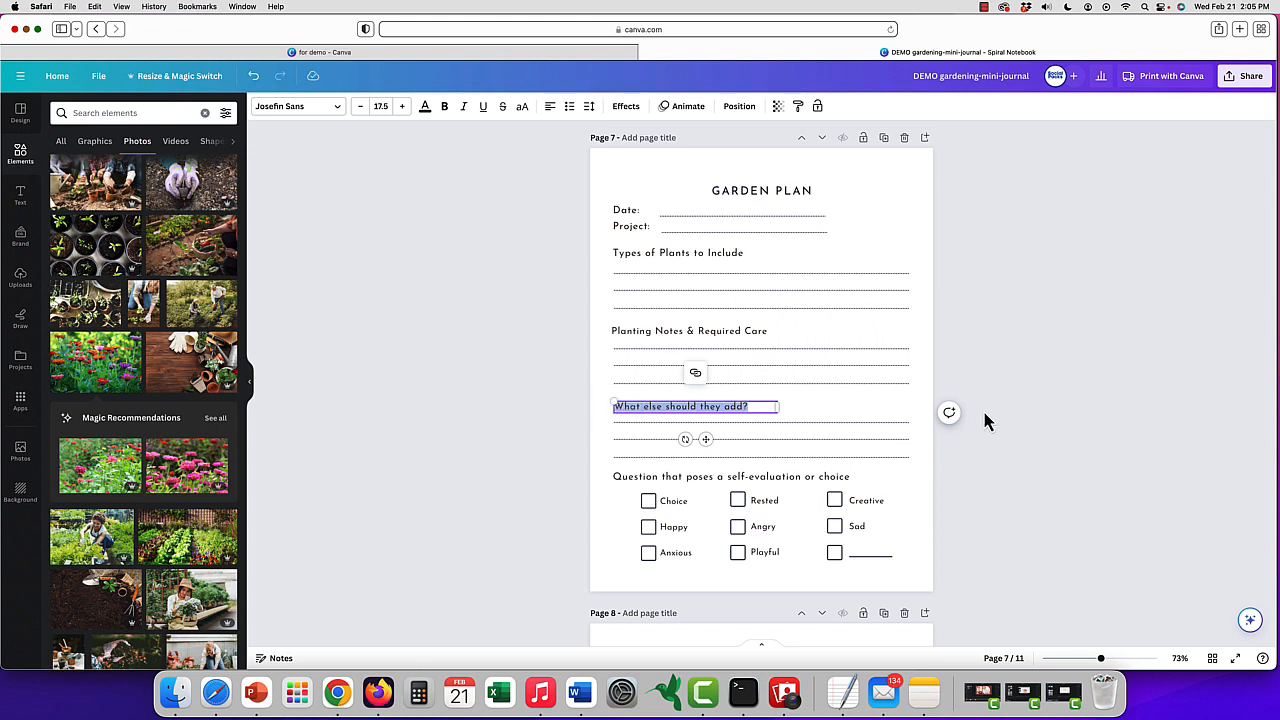
text(Things Learned)
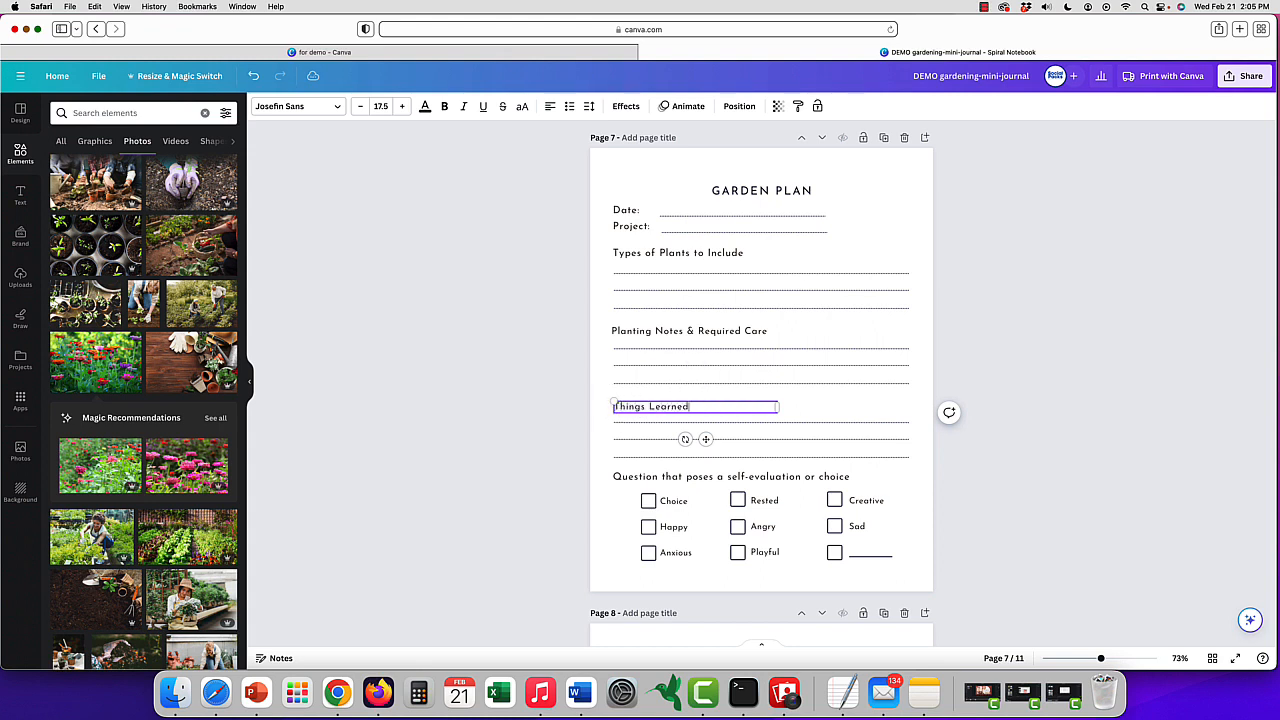
click(860, 420)
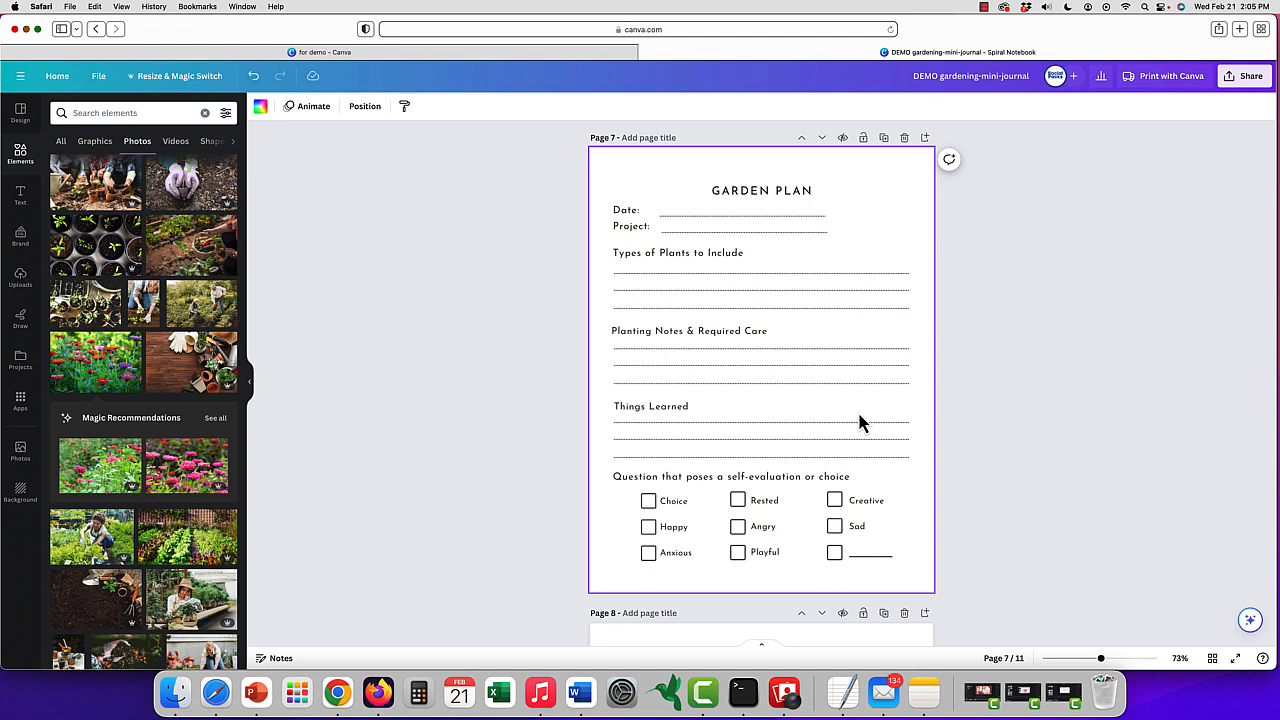
Replace the self-evaluation question above the checkboxes on page 7 with "Don't Forget to:"
click(809, 474)
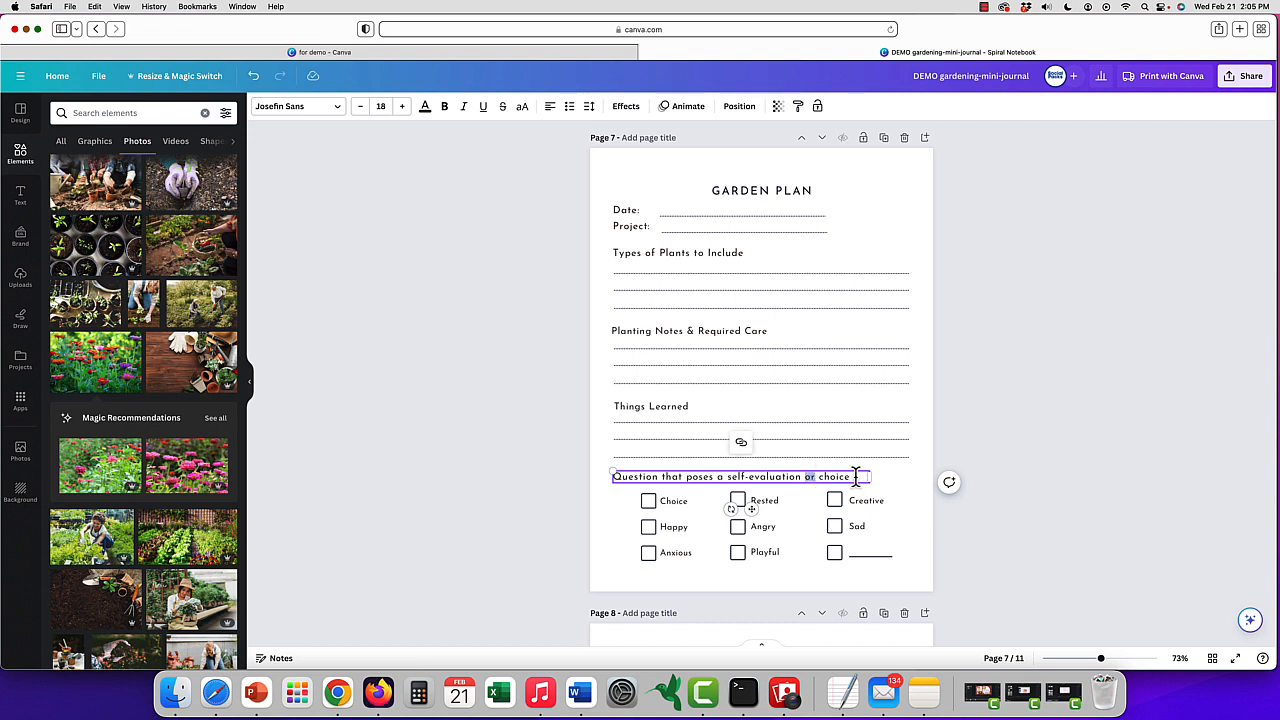
triple_click(639, 472)
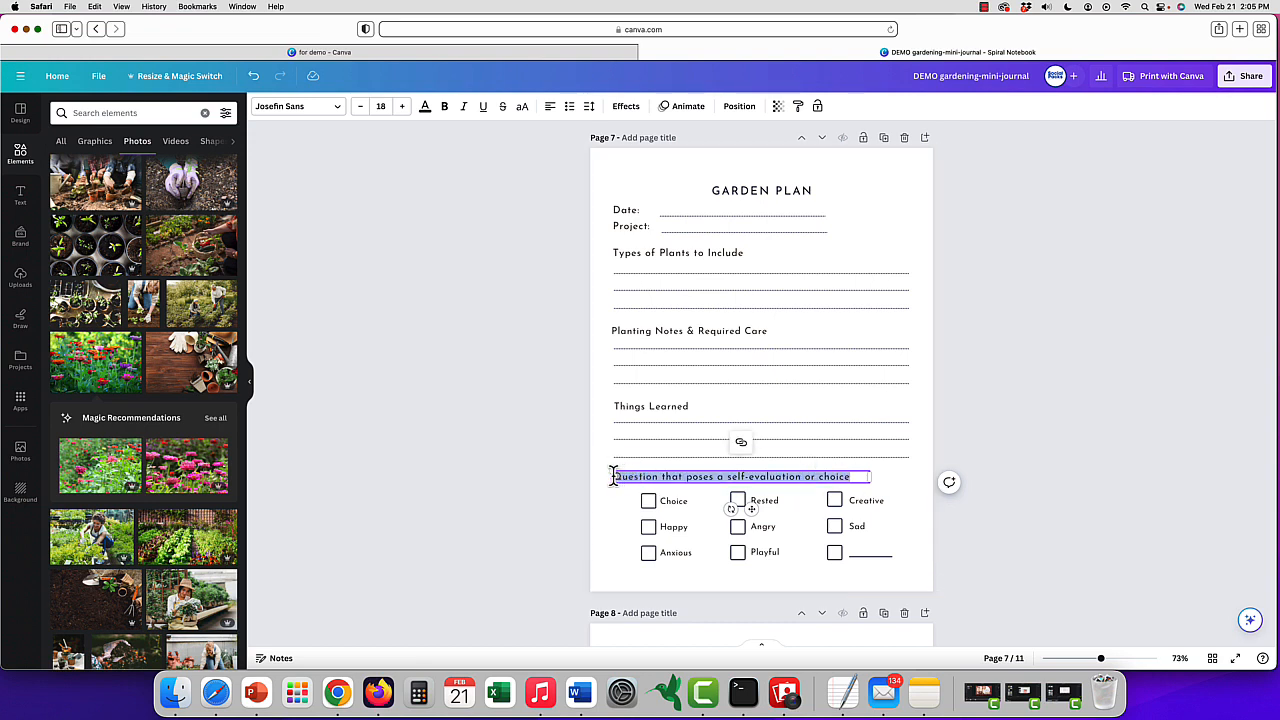
text(don't)
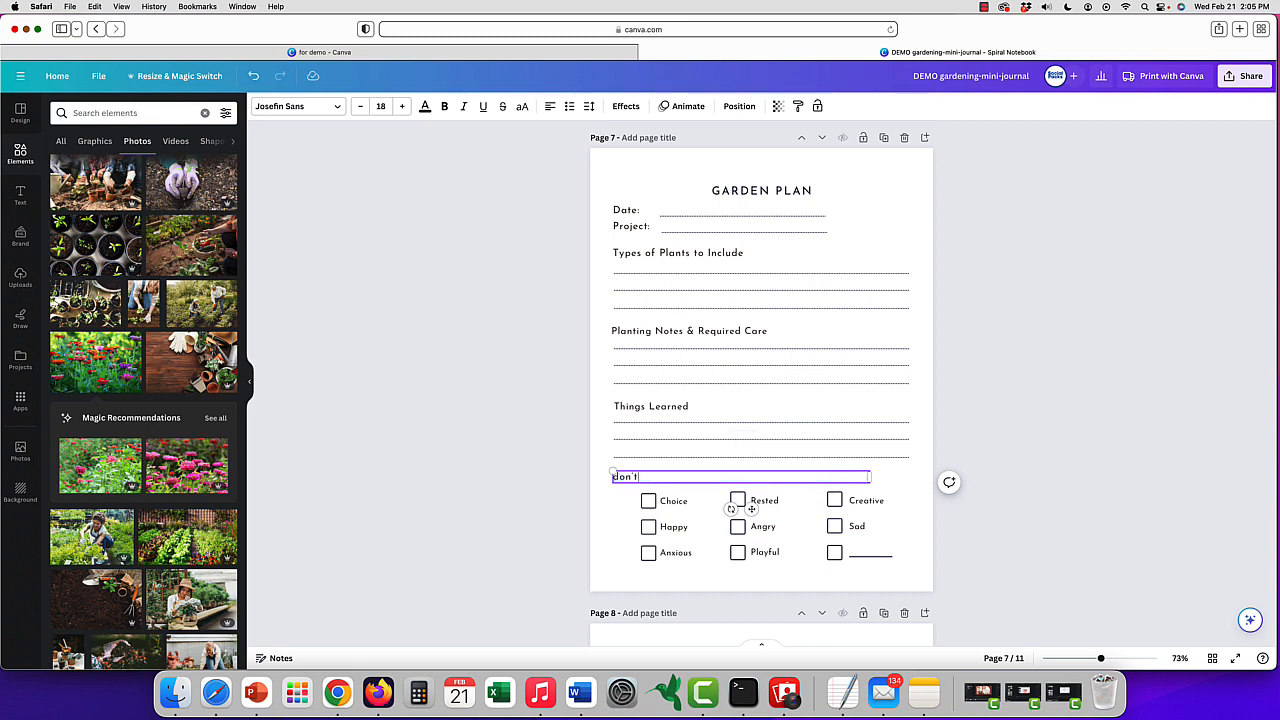
key(BackSpace)
key(BackSpace)
key(BackSpace)
key(BackSpace)
key(BackSpace)
text(Don't Forget to)
Relabel the first row of checkboxes on page 7 as "Feritilize", "Water" and "Replant"
click(671, 503)
double_click(688, 502)
drag(688, 502, 658, 502)
text(Fertilize)
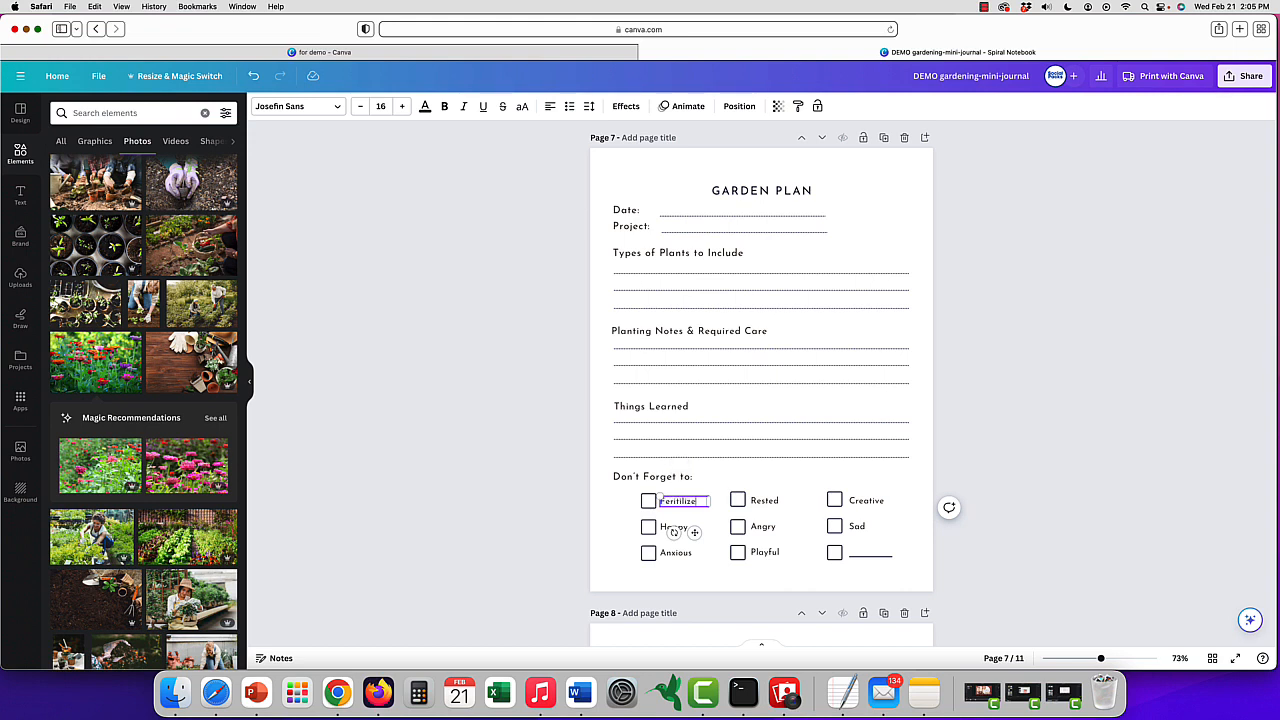
click(764, 500)
drag(750, 500, 803, 503)
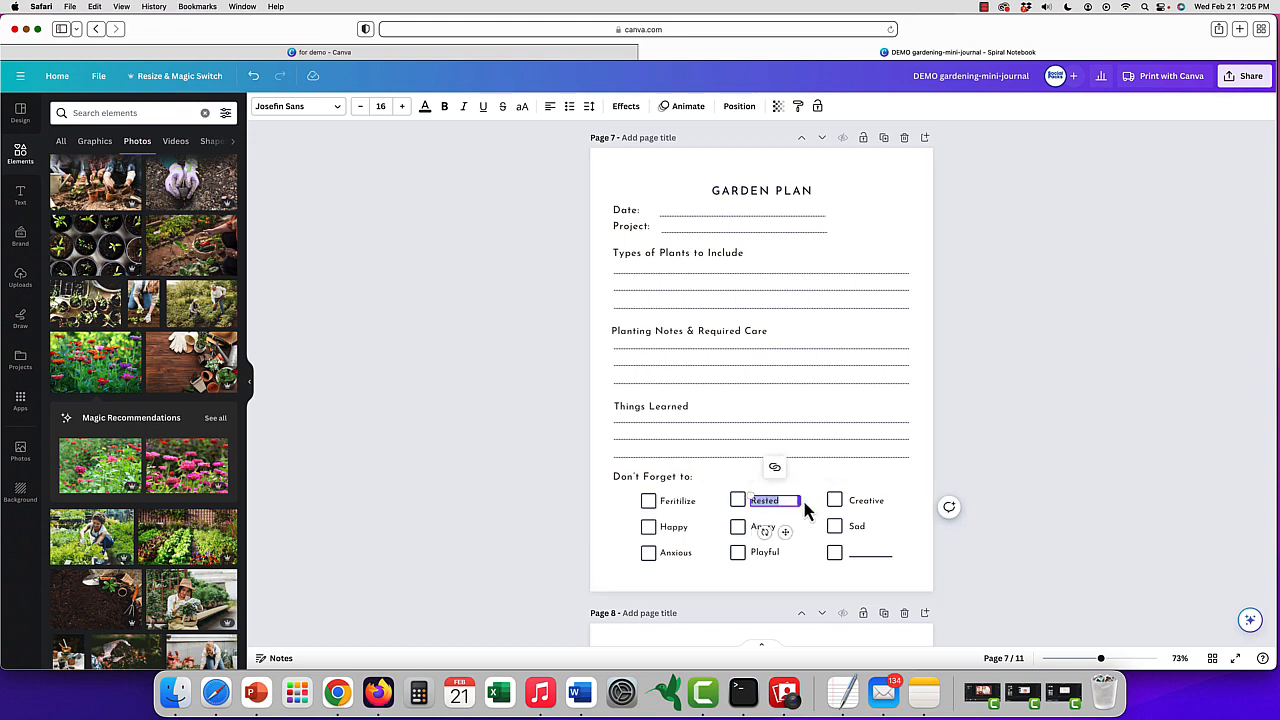
text(Water)
double_click(858, 501)
text(RE)
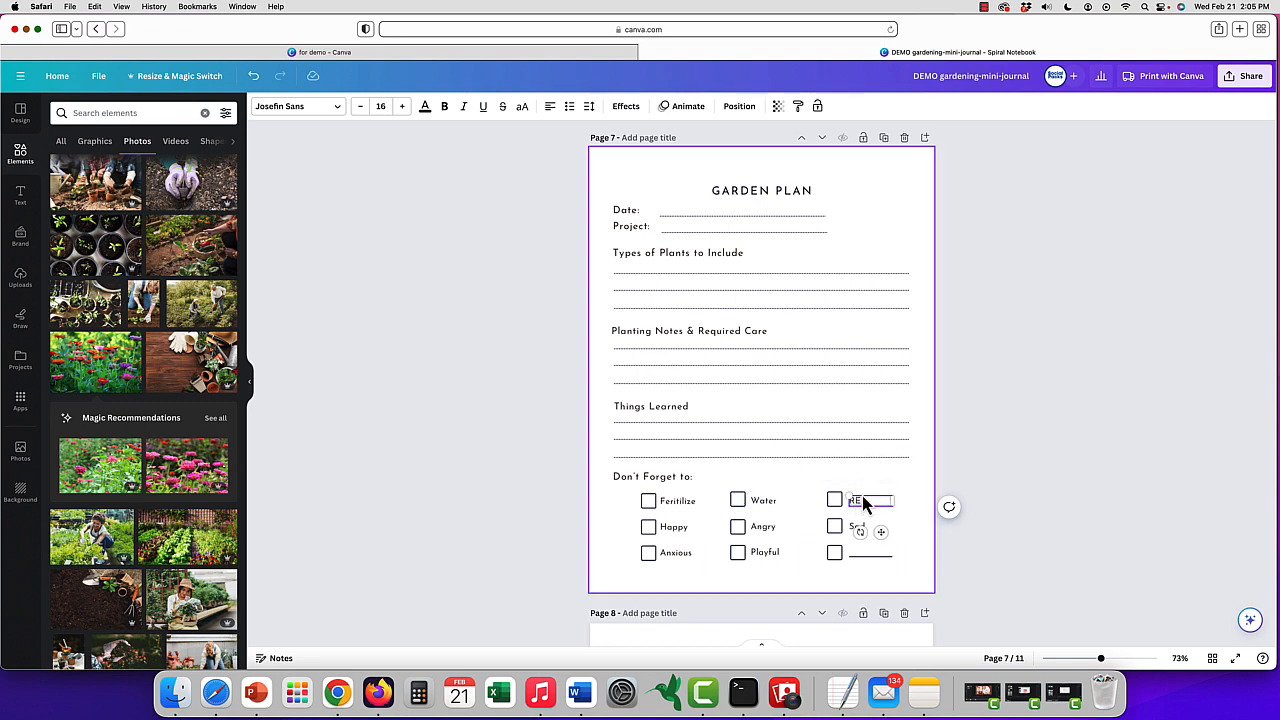
key(BackSpace)
text(eplant)
Delete the two lower checkbox rows on page 7 and move the Don't Forget to section down into the freed space
double_click(677, 525)
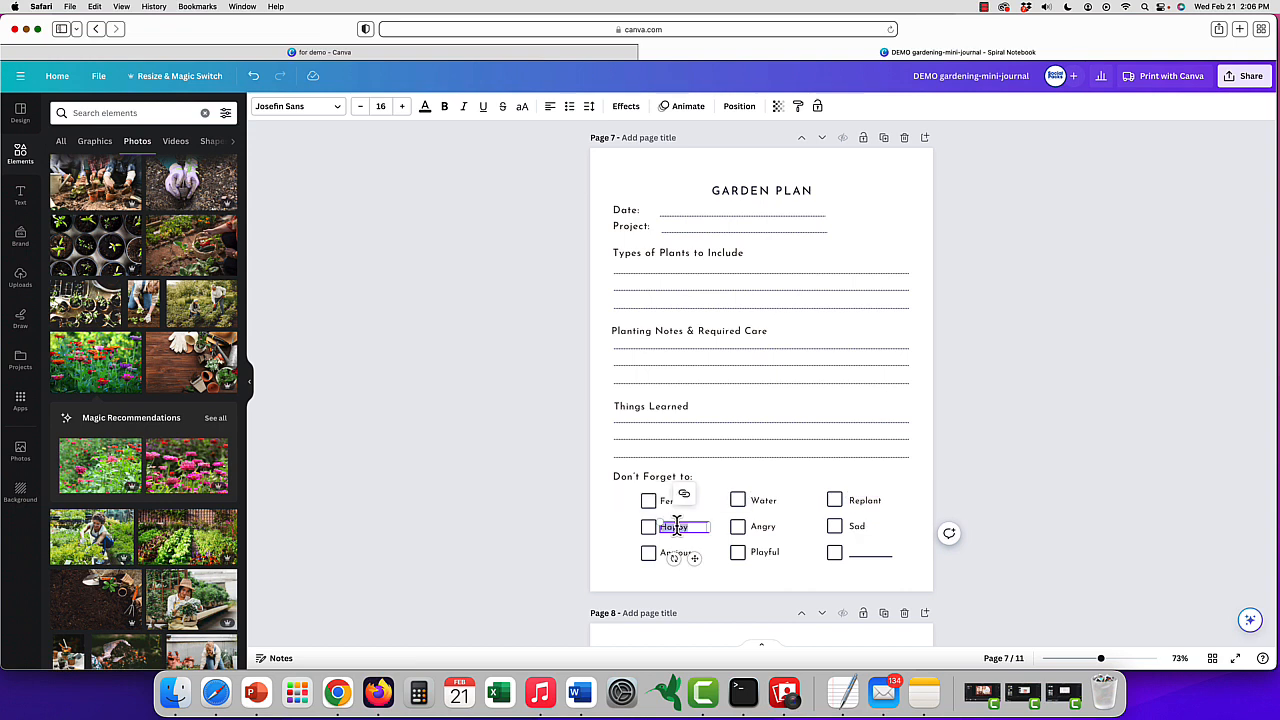
click(617, 523)
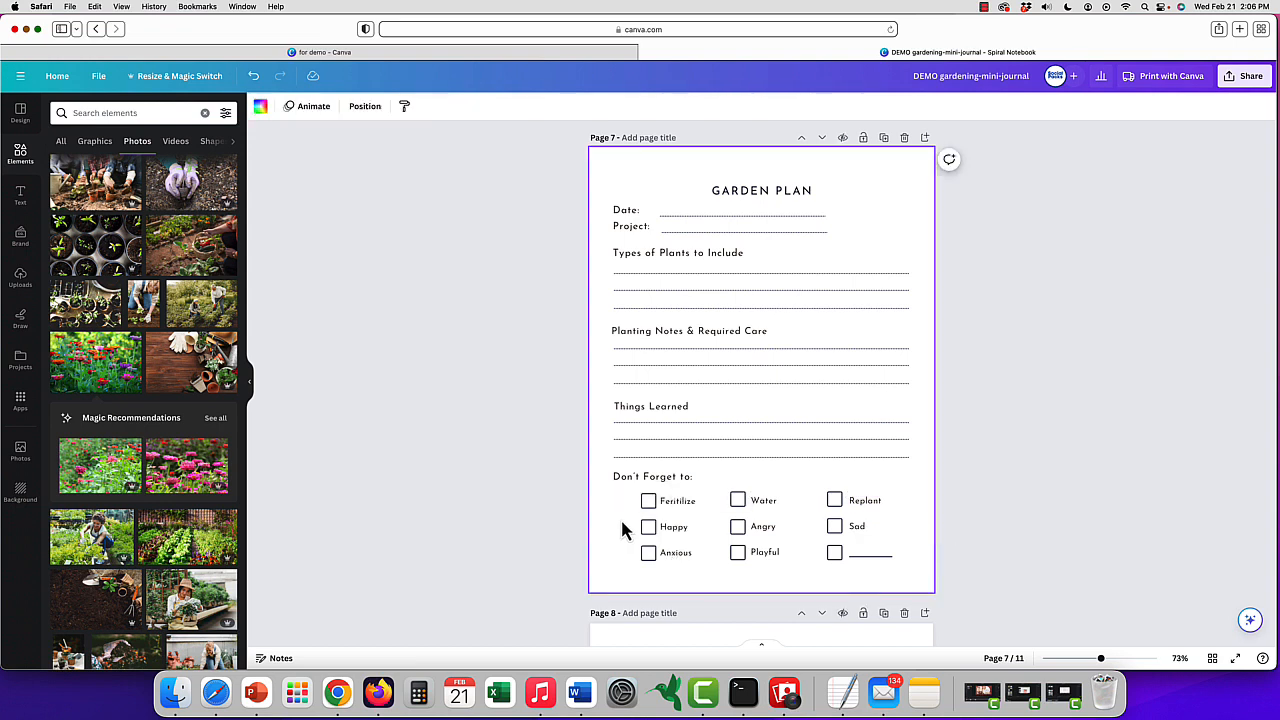
drag(621, 517, 906, 571)
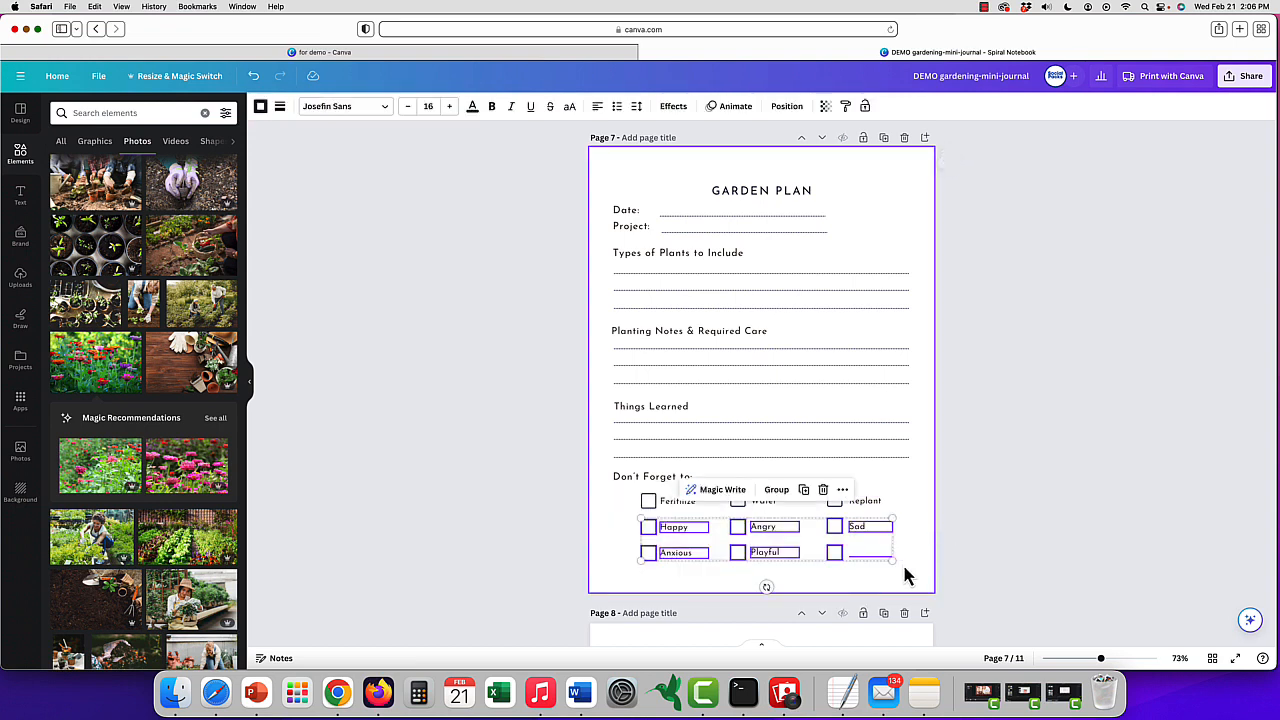
key(BackSpace)
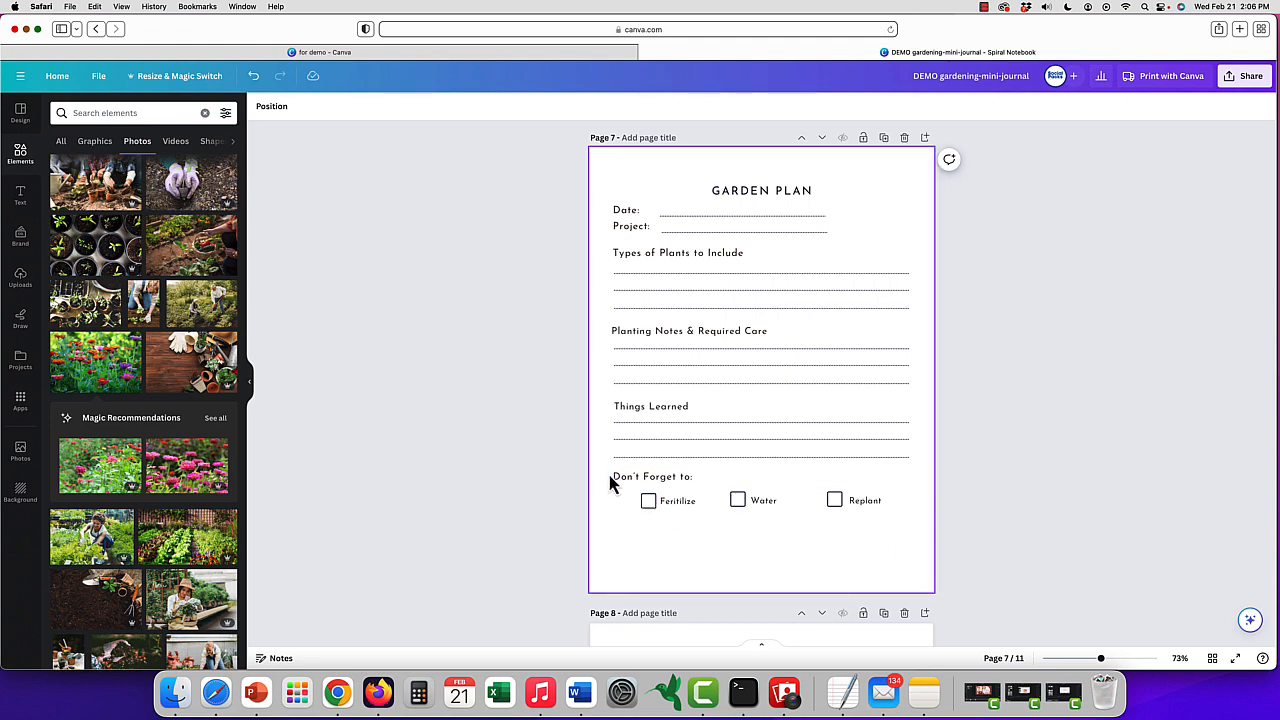
drag(601, 467, 903, 541)
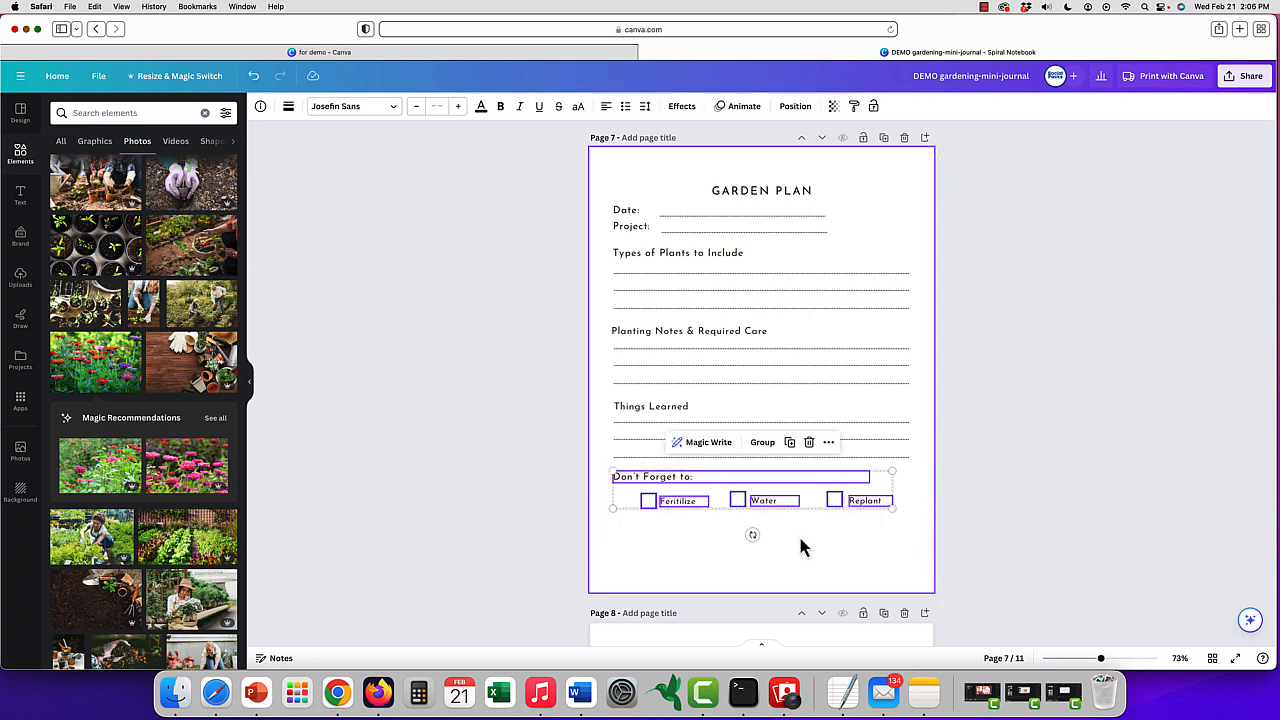
drag(811, 486, 815, 533)
Add three more writing lines under Things Learned by duplicating the last line and placing the copies below it
click(831, 458)
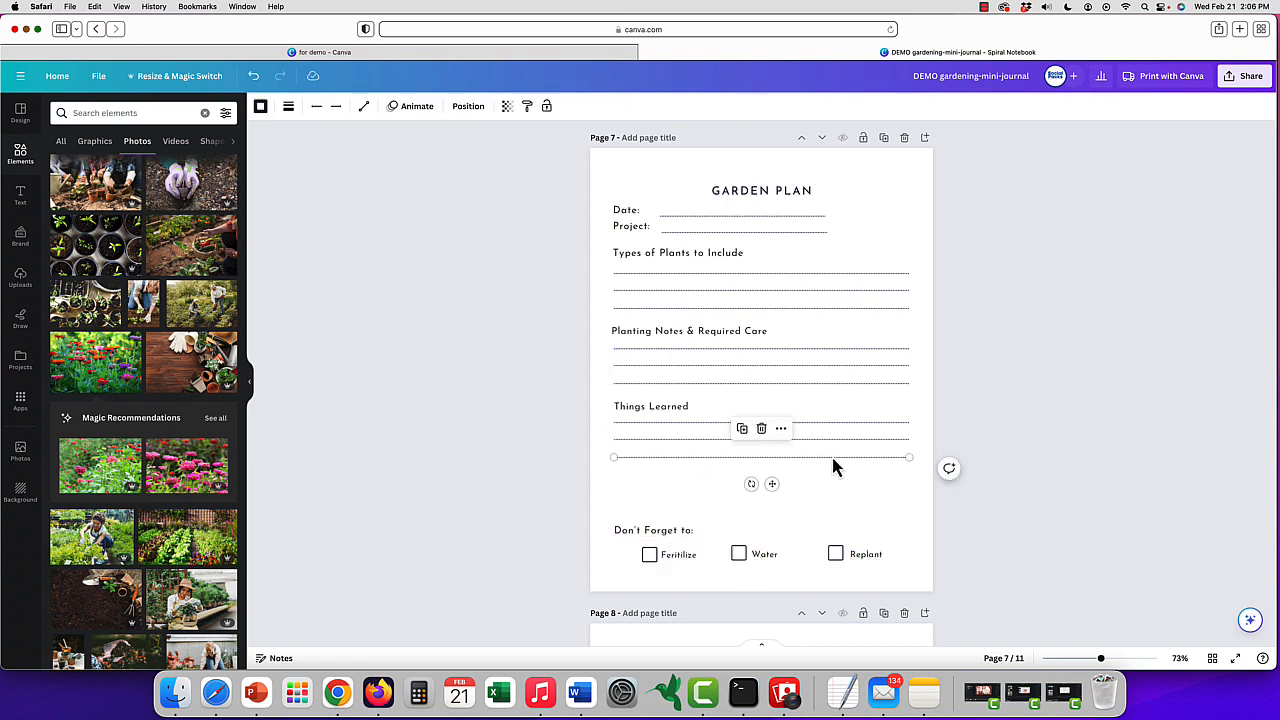
click(781, 429)
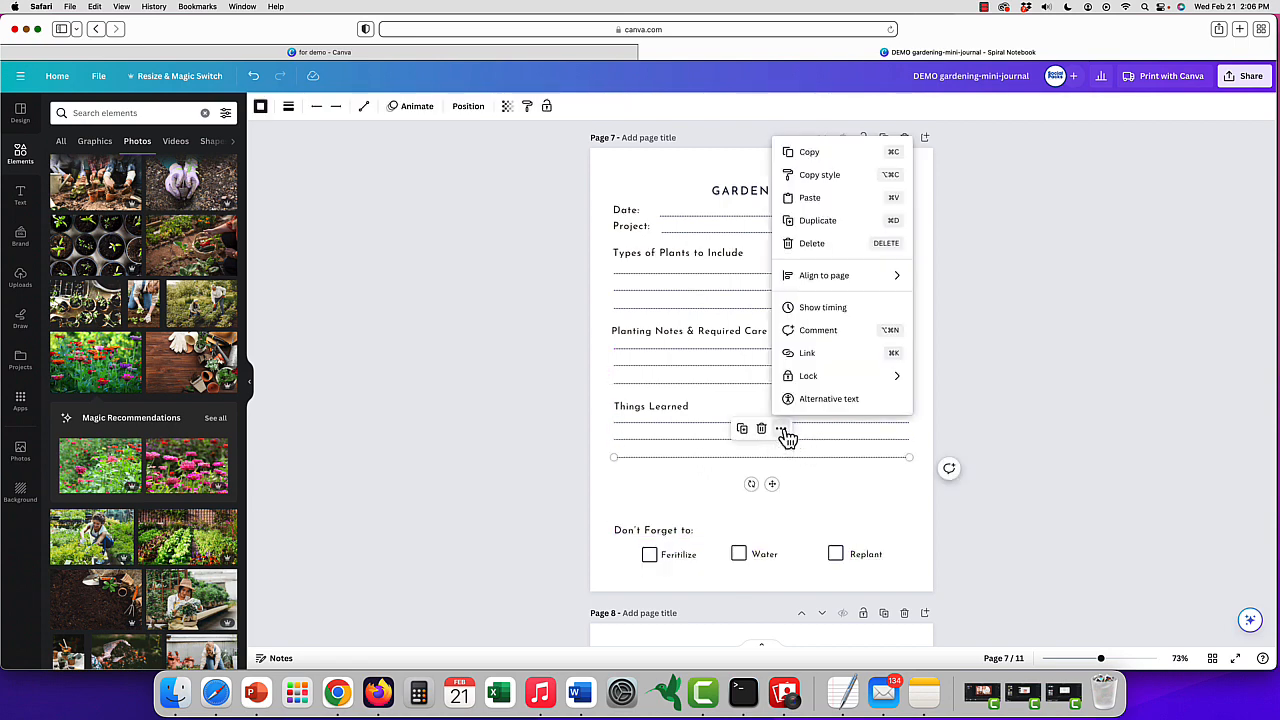
click(870, 222)
drag(772, 486, 773, 505)
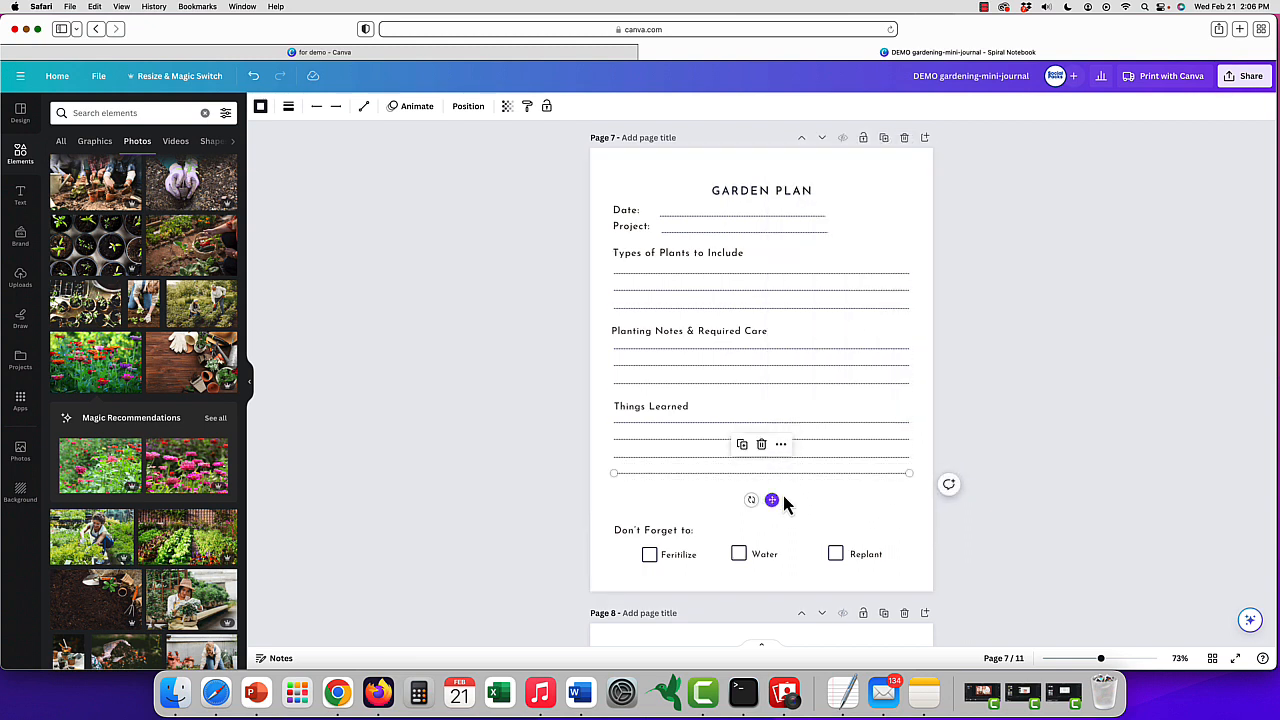
click(781, 443)
click(847, 216)
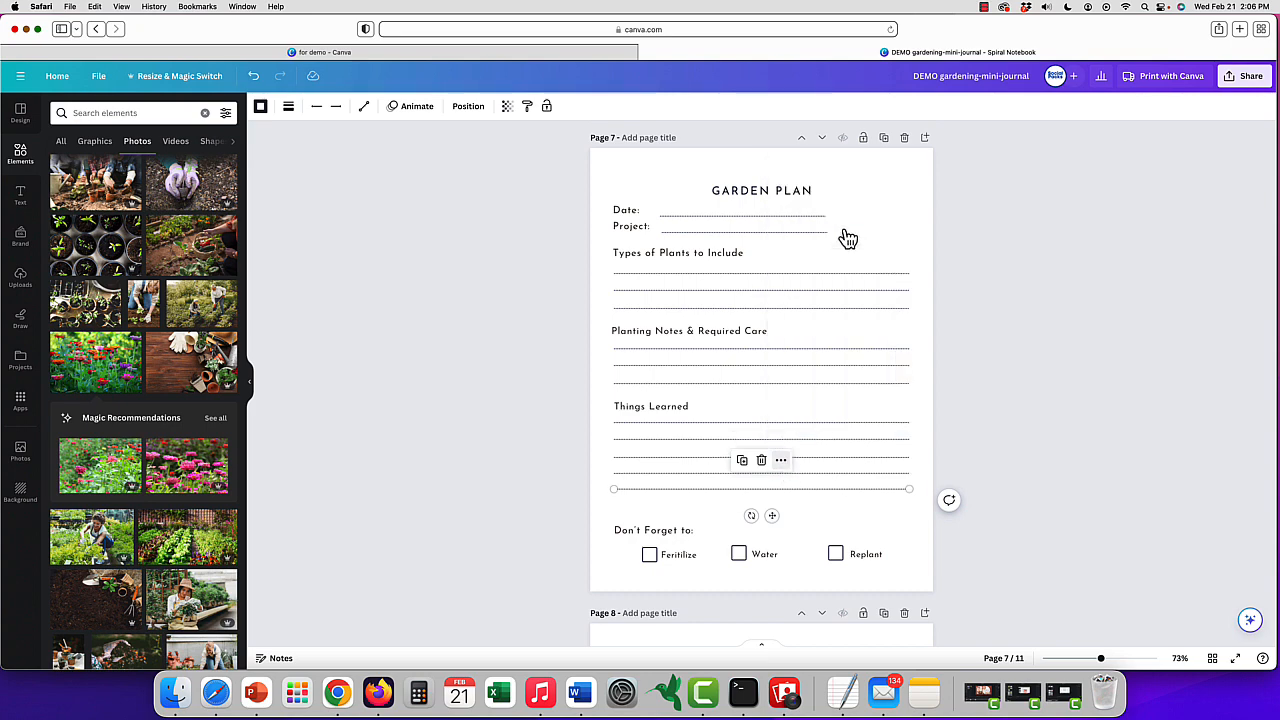
click(781, 460)
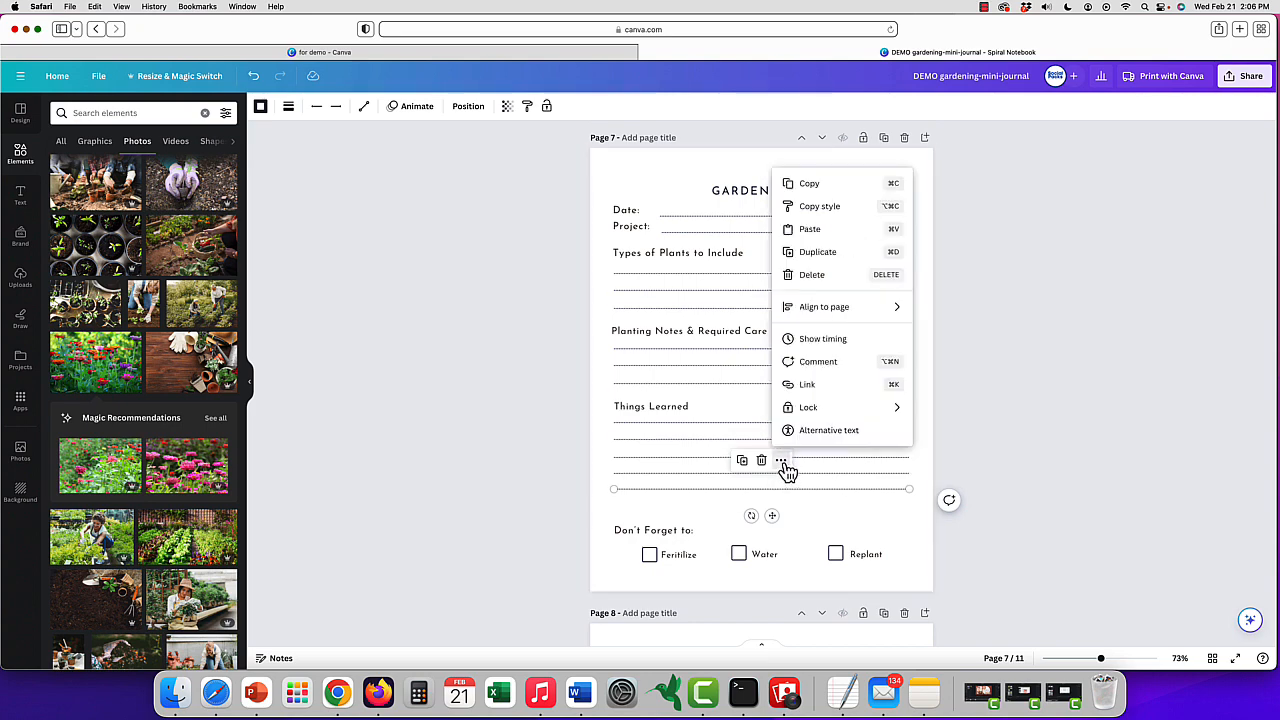
click(868, 254)
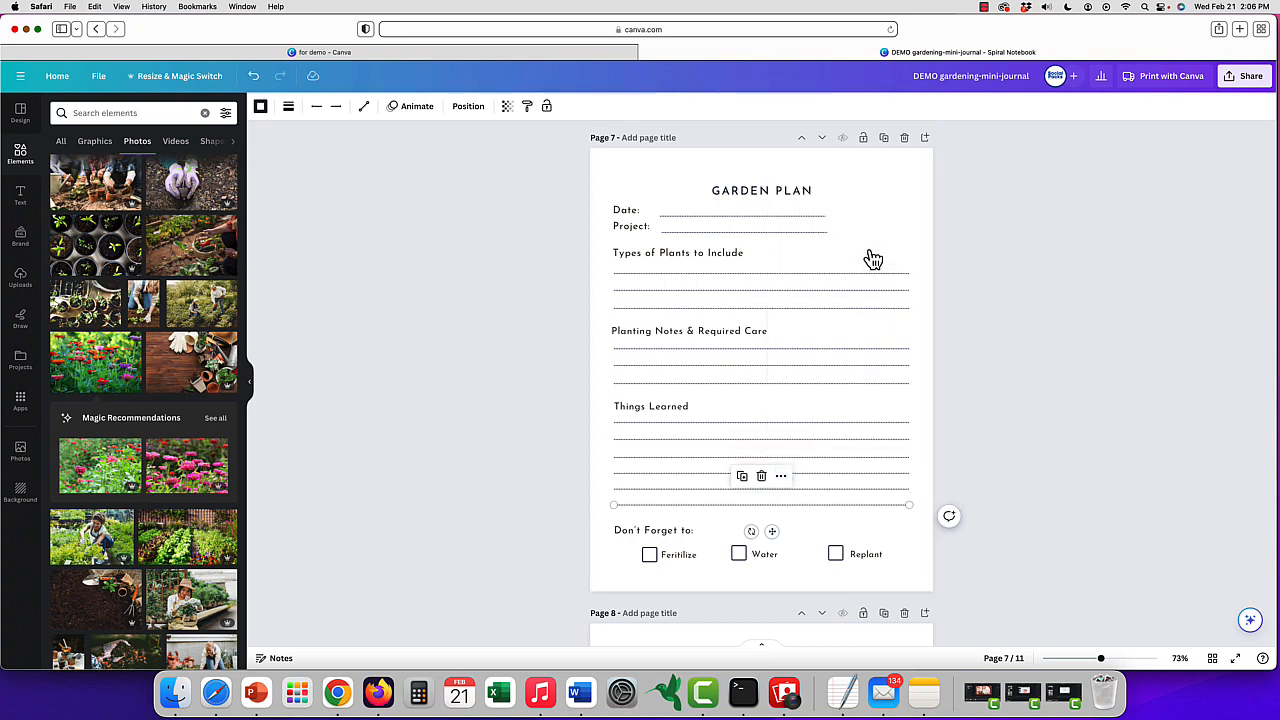
click(897, 525)
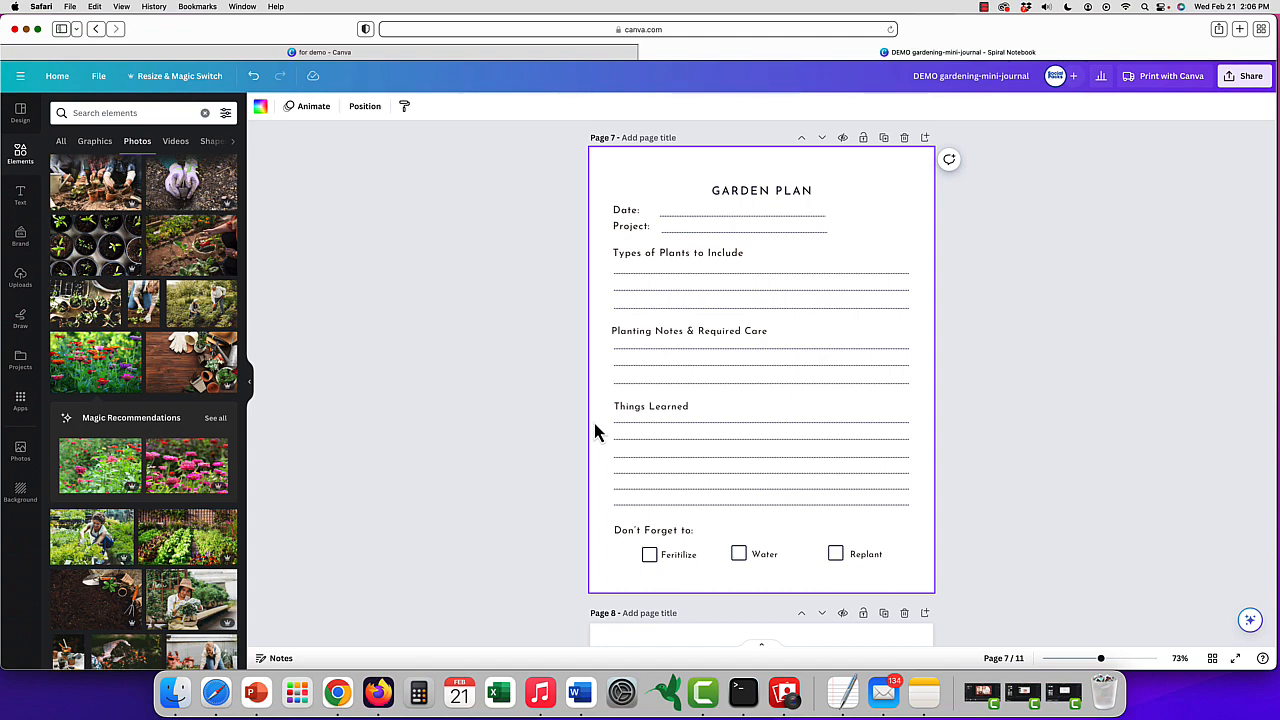
Space the six writing lines under Things Learned evenly with Tidy up
drag(594, 423, 914, 513)
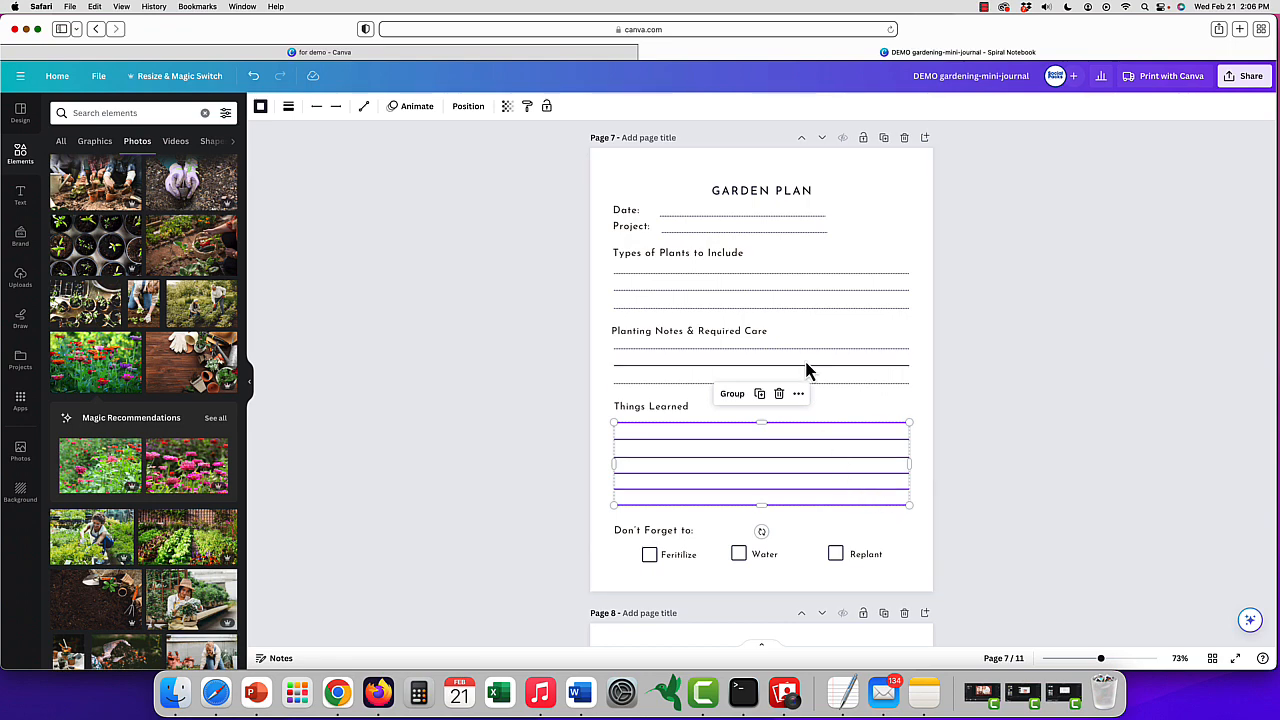
click(798, 394)
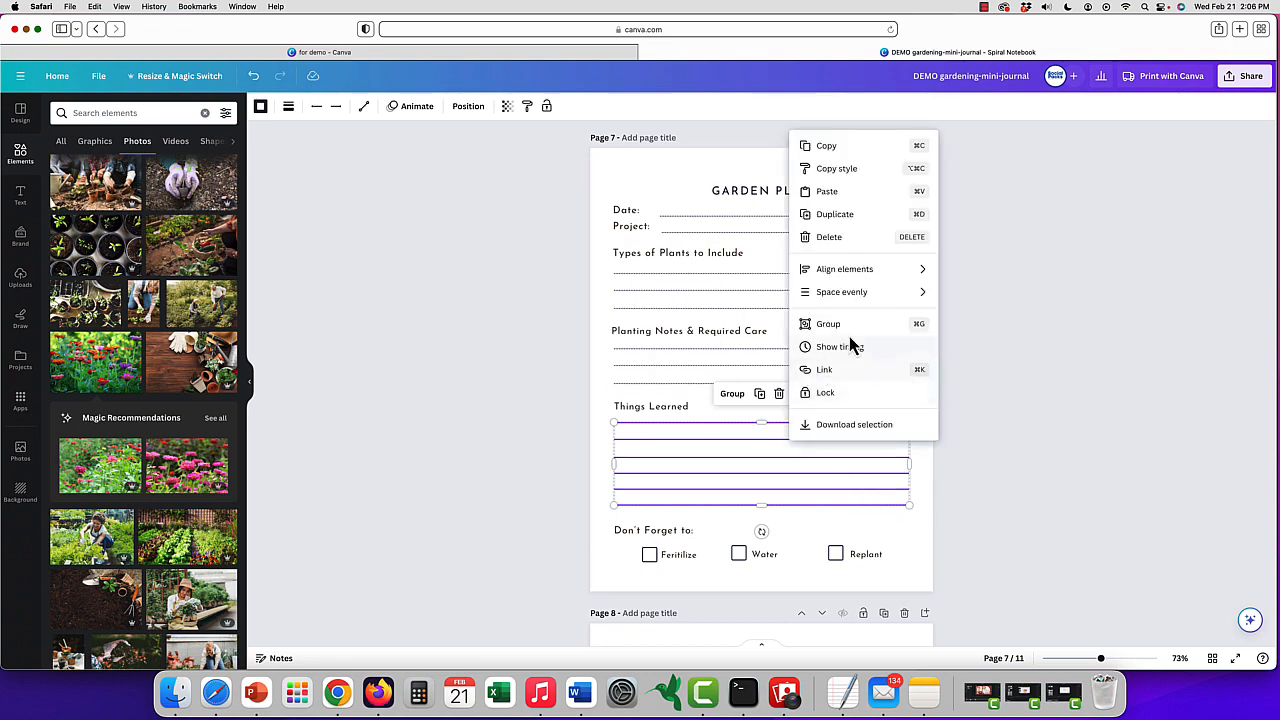
mouse_move(866, 285)
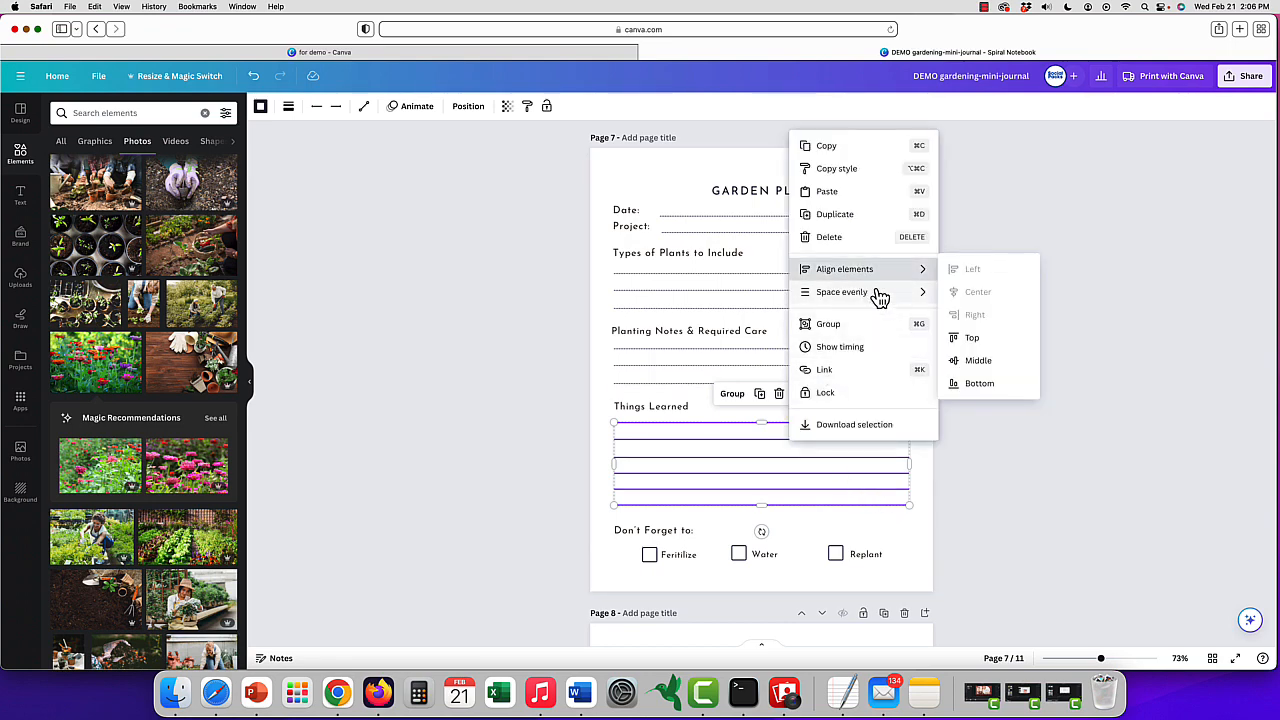
mouse_move(921, 302)
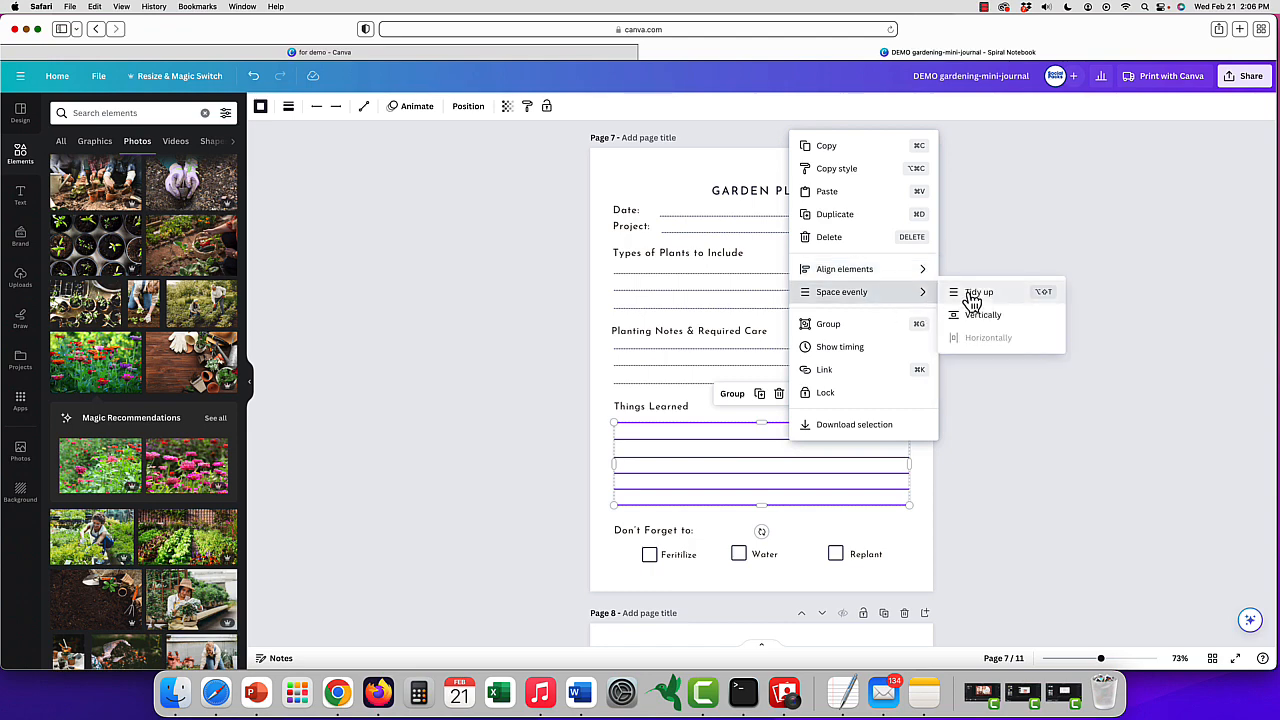
click(971, 295)
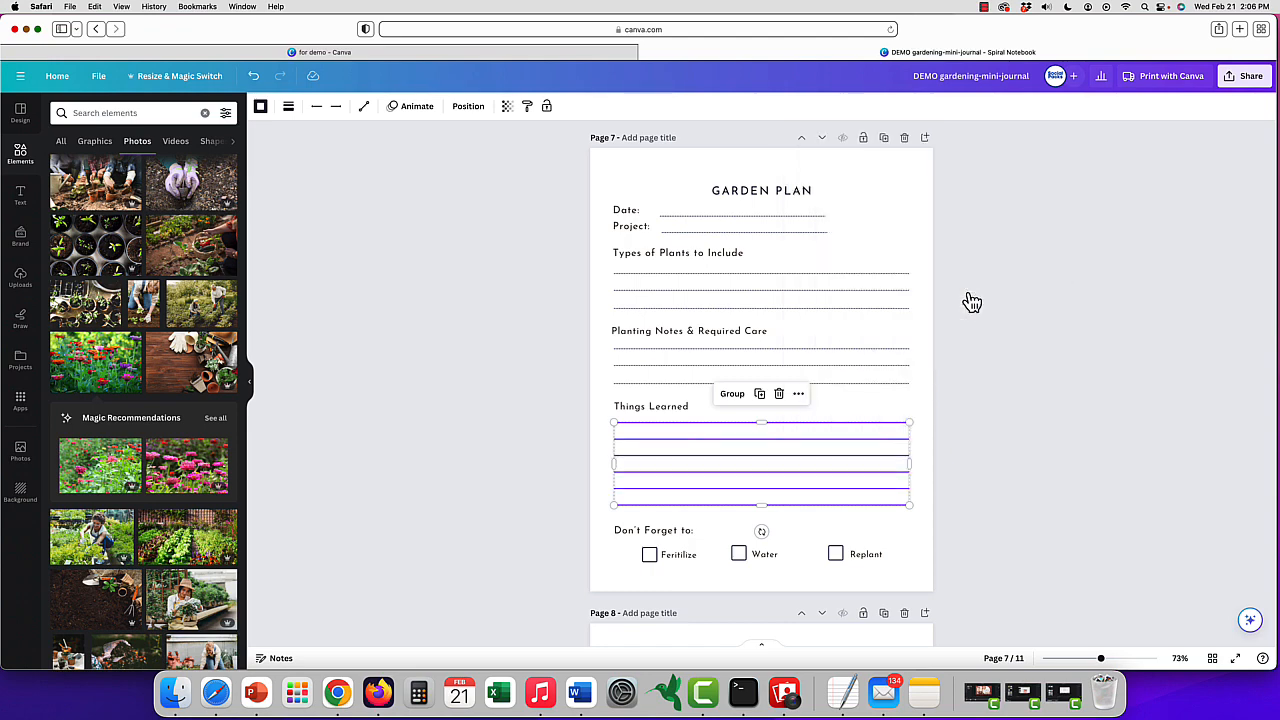
click(860, 410)
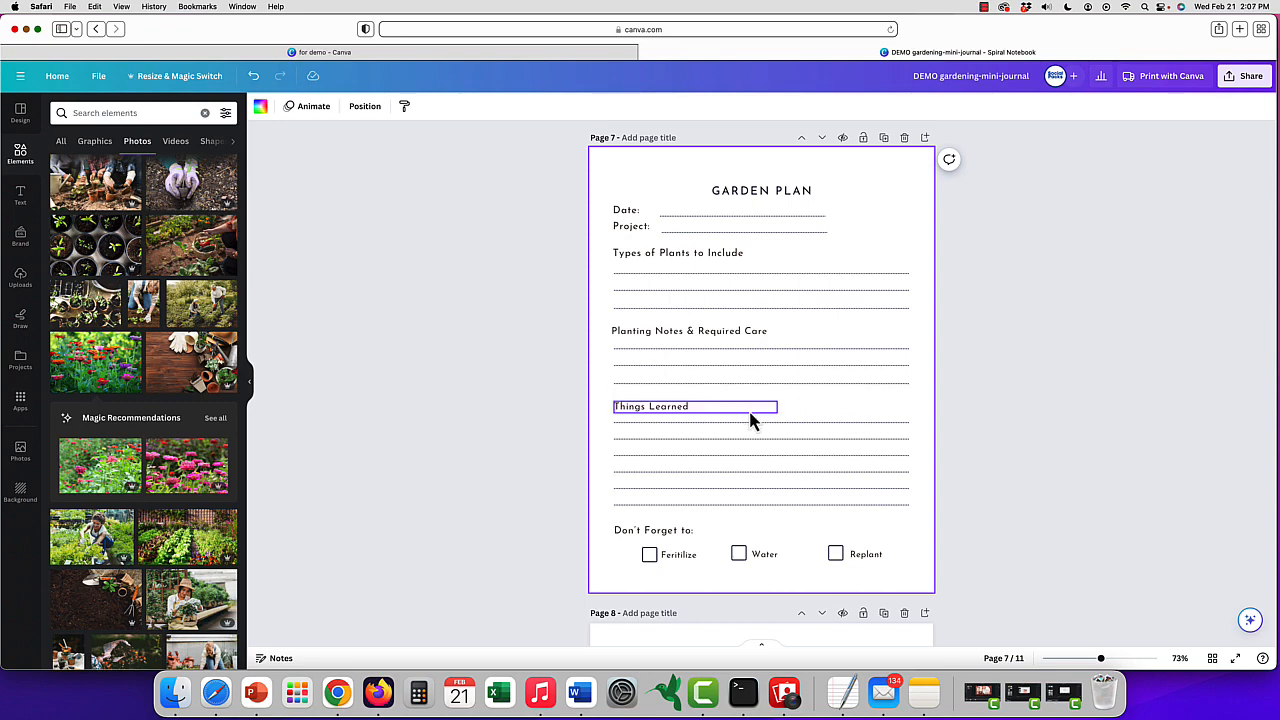
Replace the "Habit Tracker" title on page 10 with "GREEN THUMB HABITS"
scroll(752, 420, down, 1)
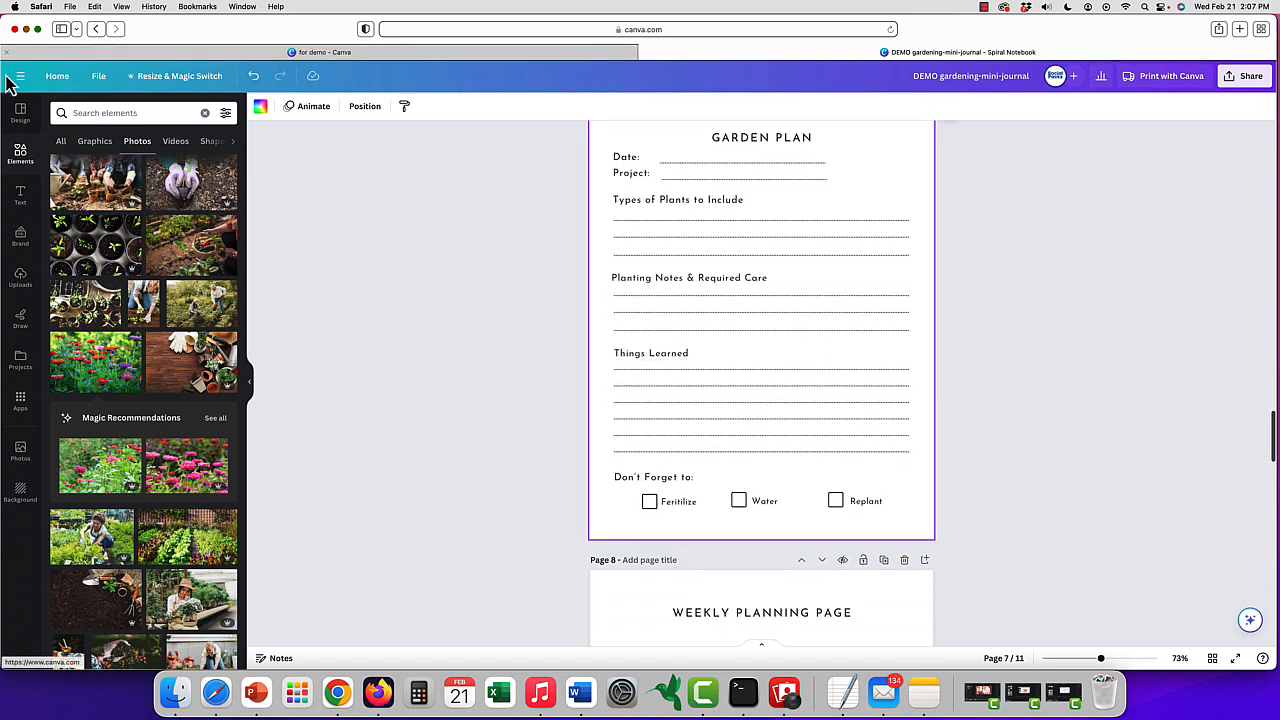
scroll(600, 412, down, 15)
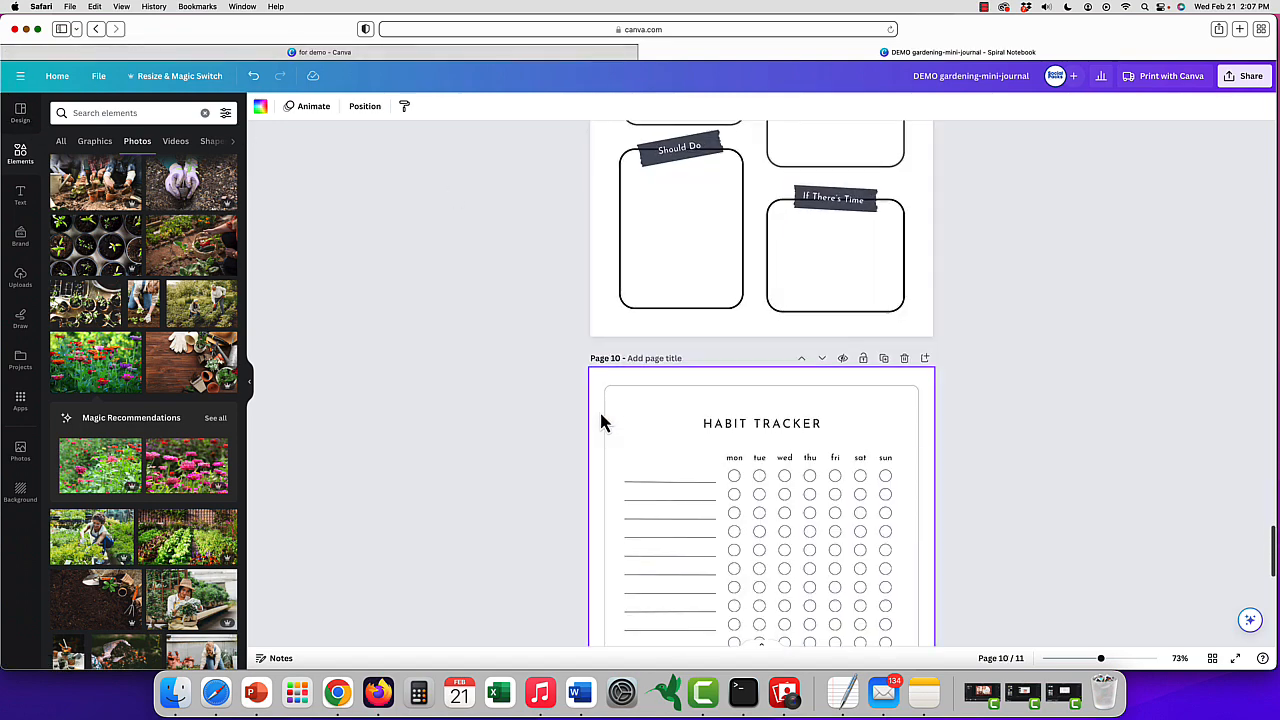
scroll(601, 421, up, 4)
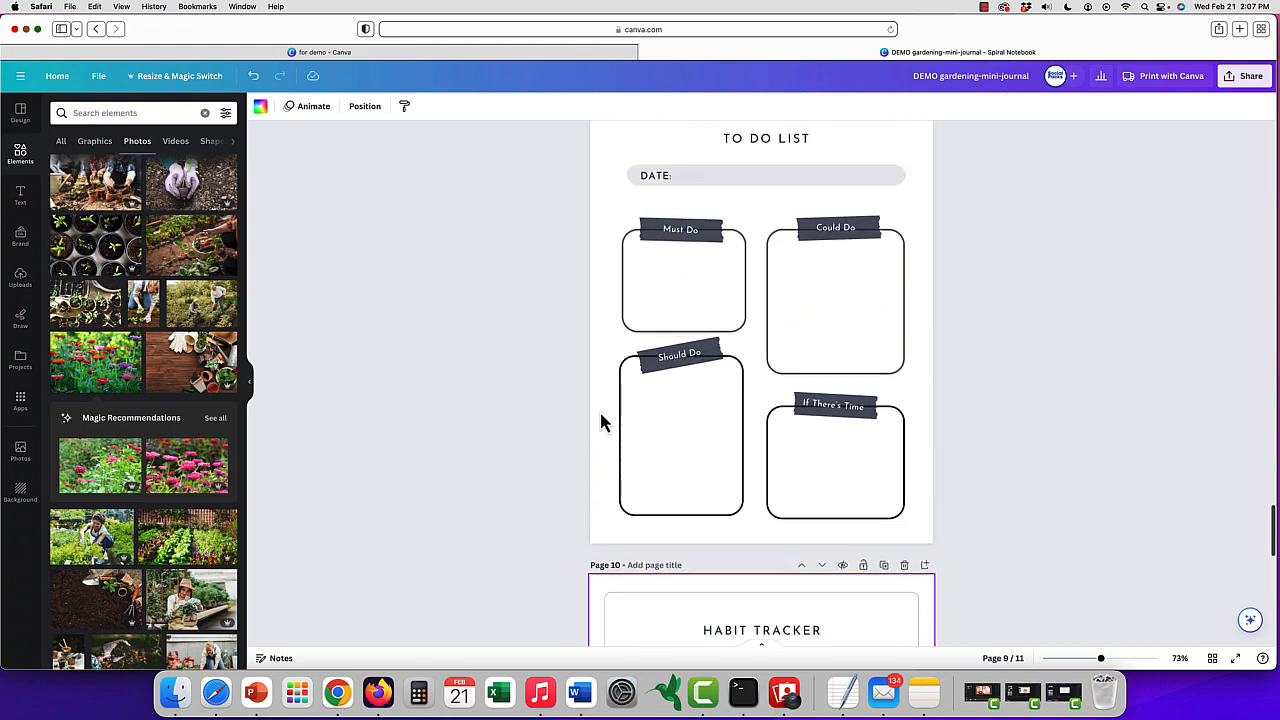
scroll(601, 421, down, 7)
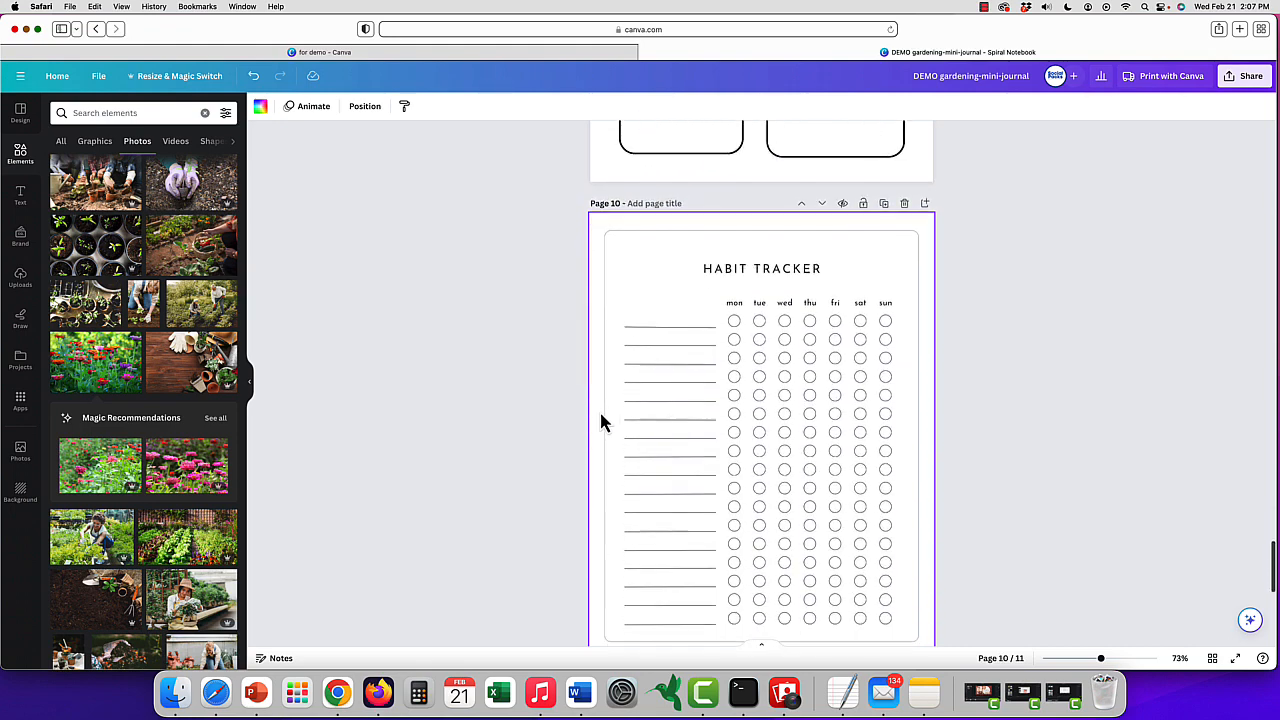
click(762, 268)
click(812, 268)
drag(812, 268, 686, 266)
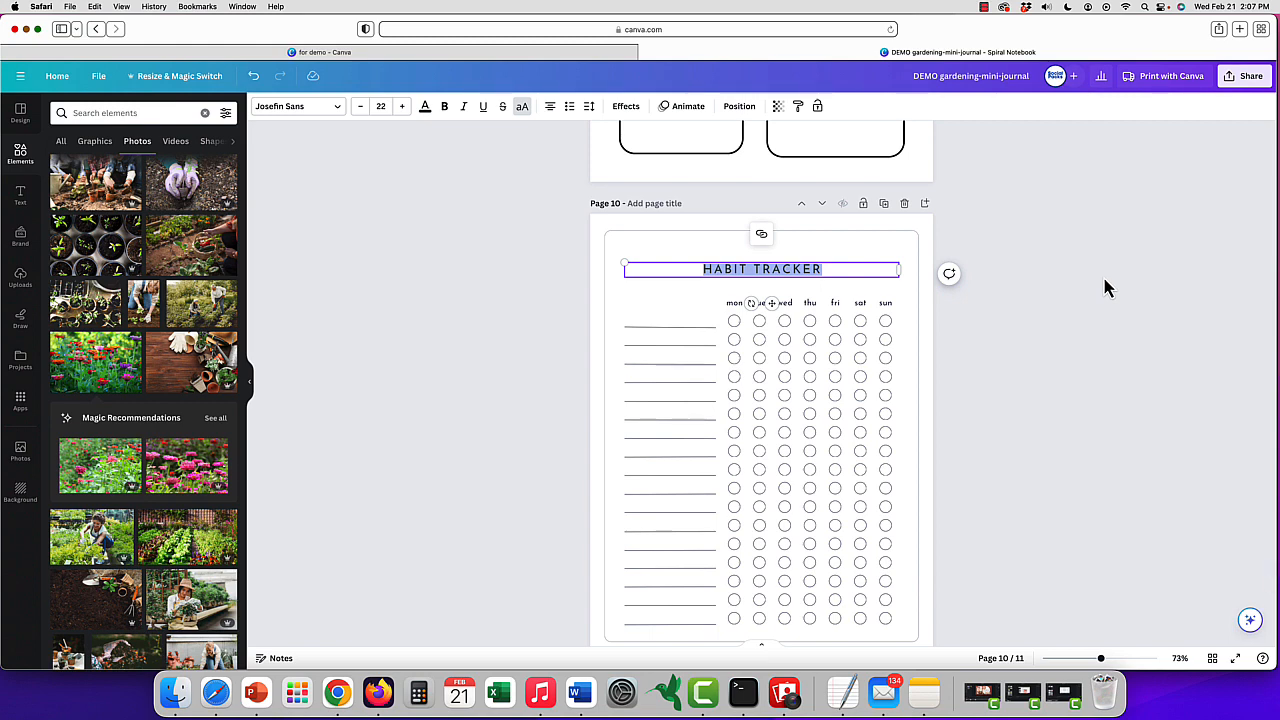
text(GE)
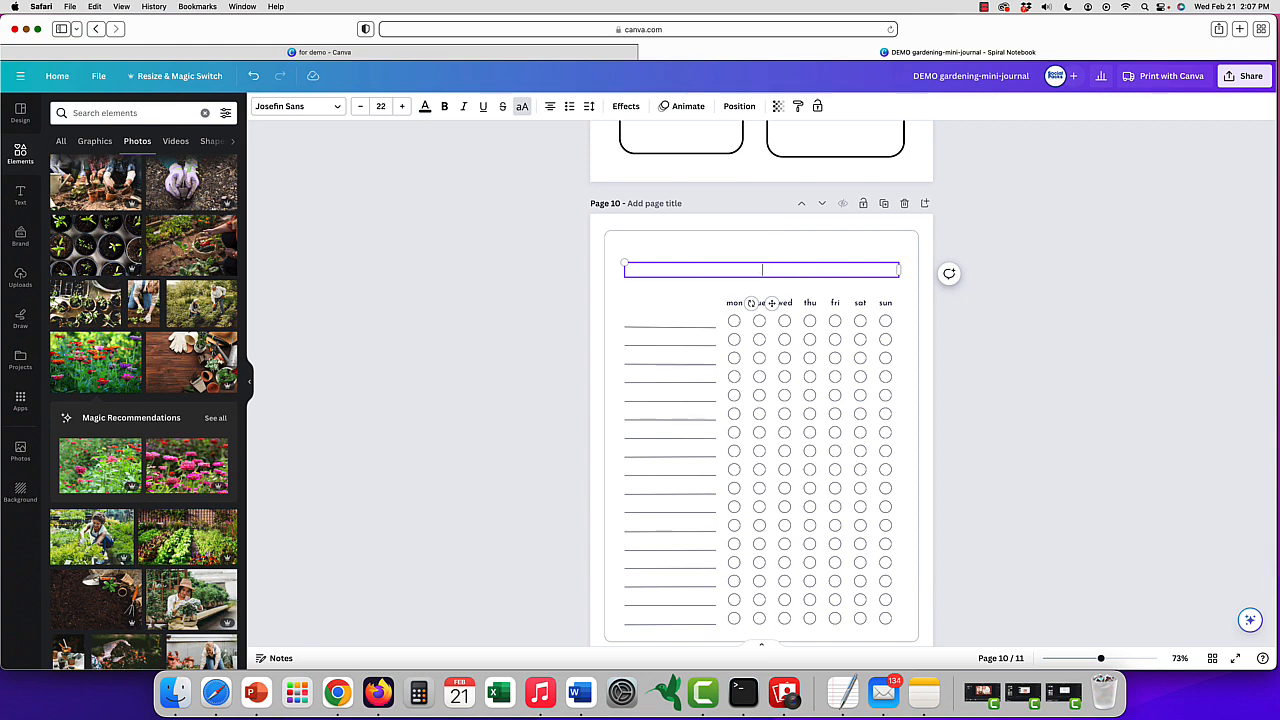
text(GREEN THUMB B)
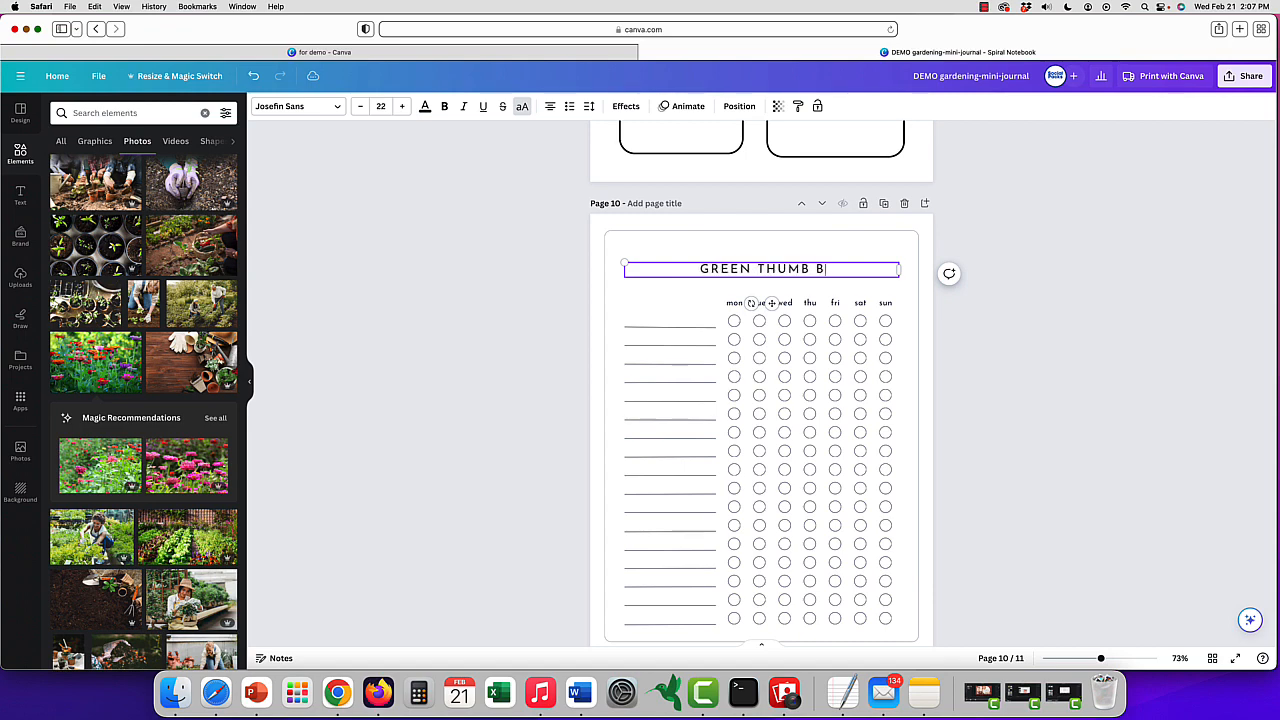
key(BackSpace)
key(BackSpace)
text(HABIT)
key(BackSpace)
key(BackSpace)
key(BackSpace)
key(BackSpace)
key(BackSpace)
text(HABIT)
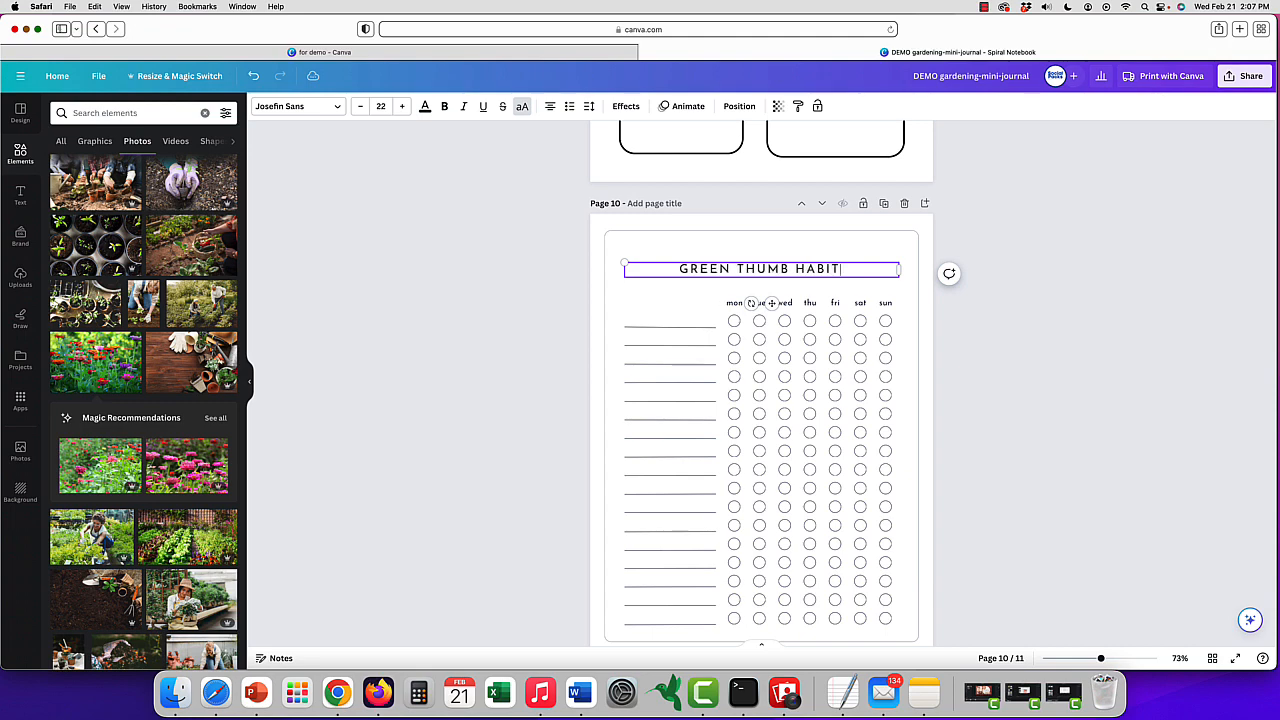
text(S)
click(666, 330)
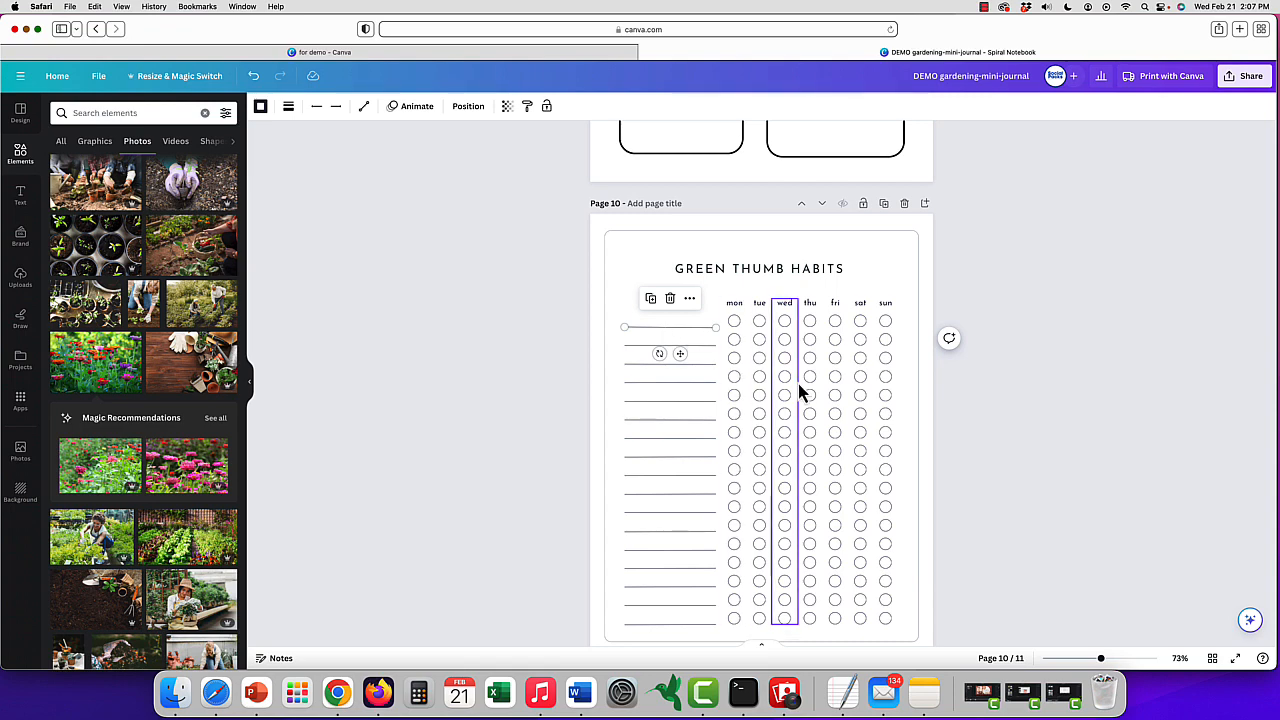
scroll(890, 398, down, 3)
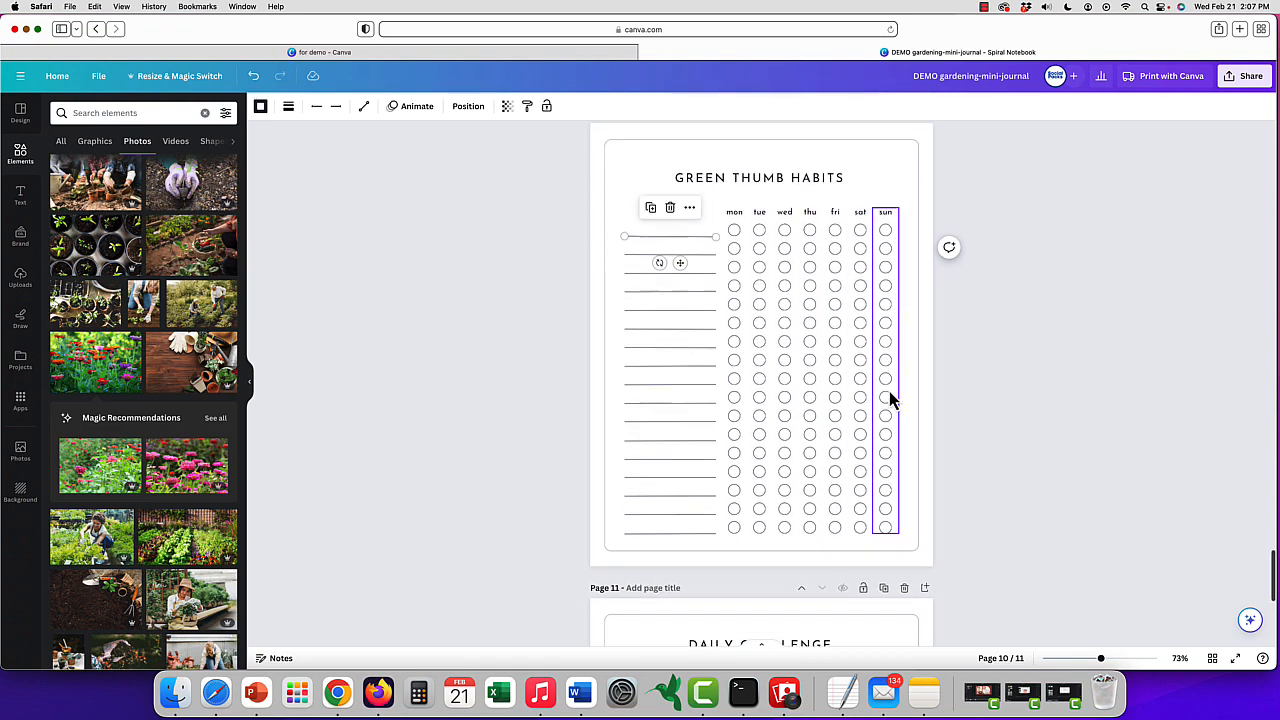
scroll(890, 398, up, 3)
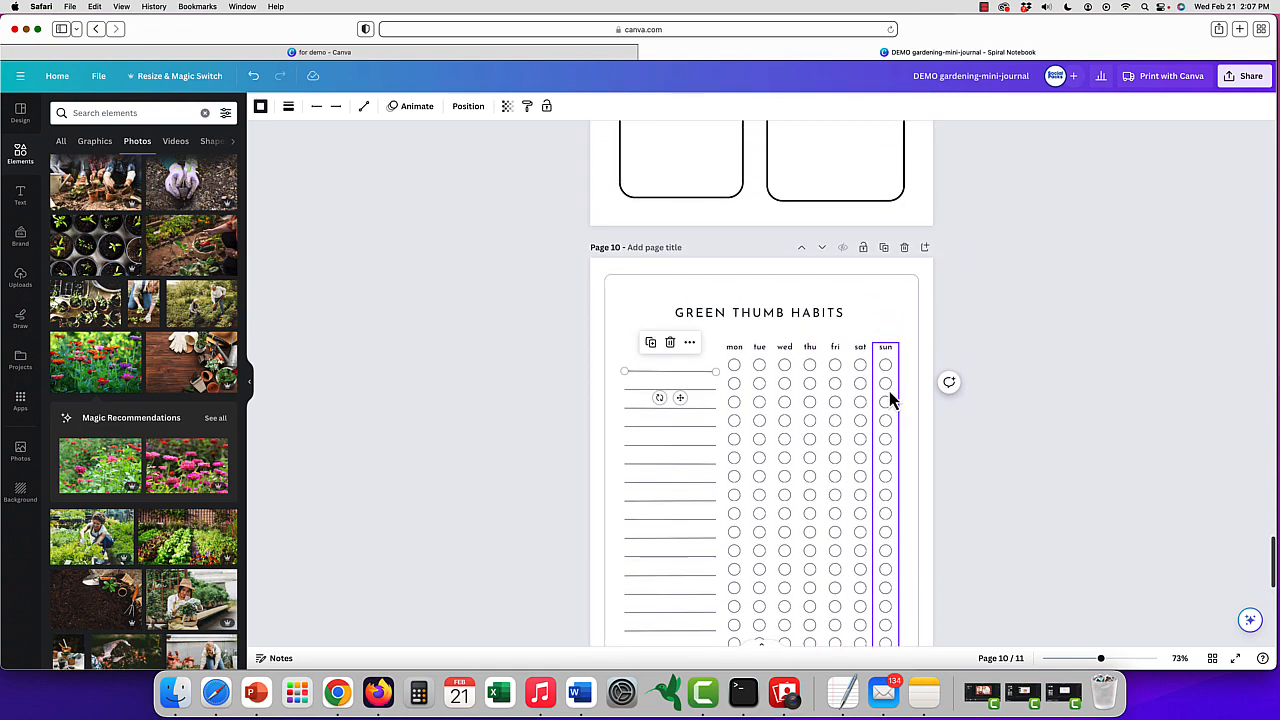
Add a blank page 12 after the Daily Challenge page
scroll(890, 398, down, 2)
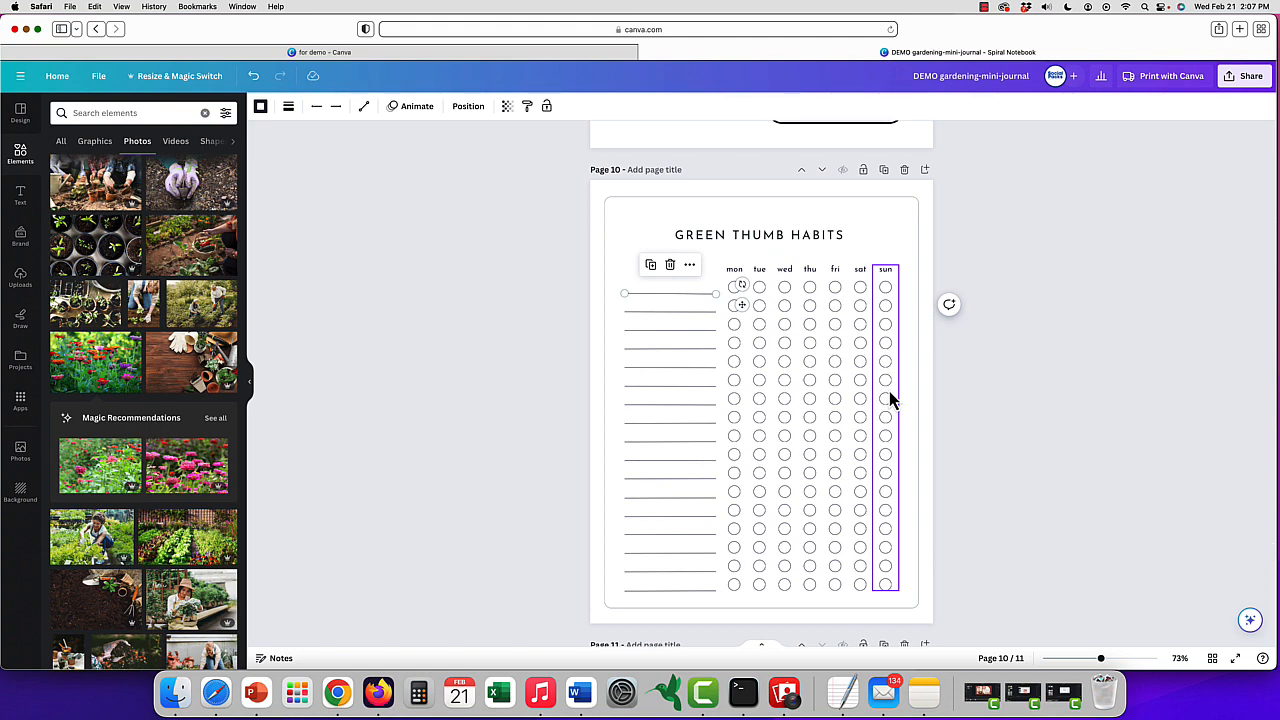
scroll(733, 398, down, 5)
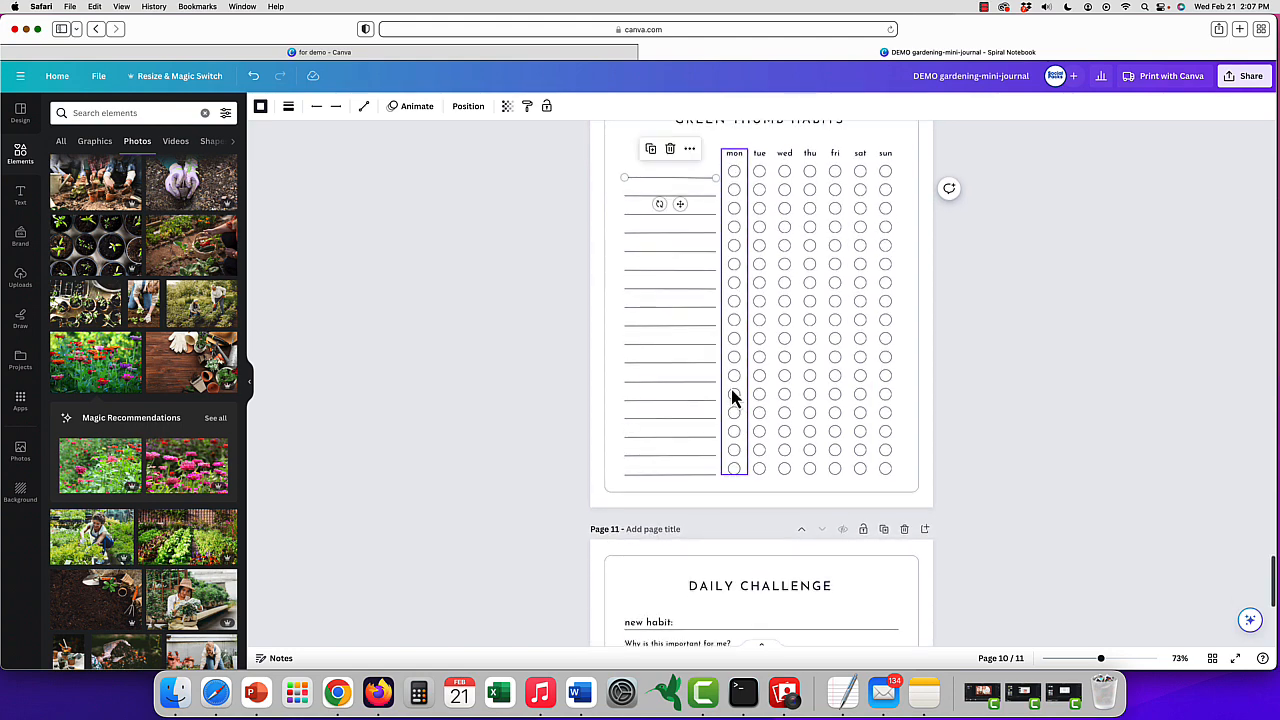
scroll(732, 398, up, 1)
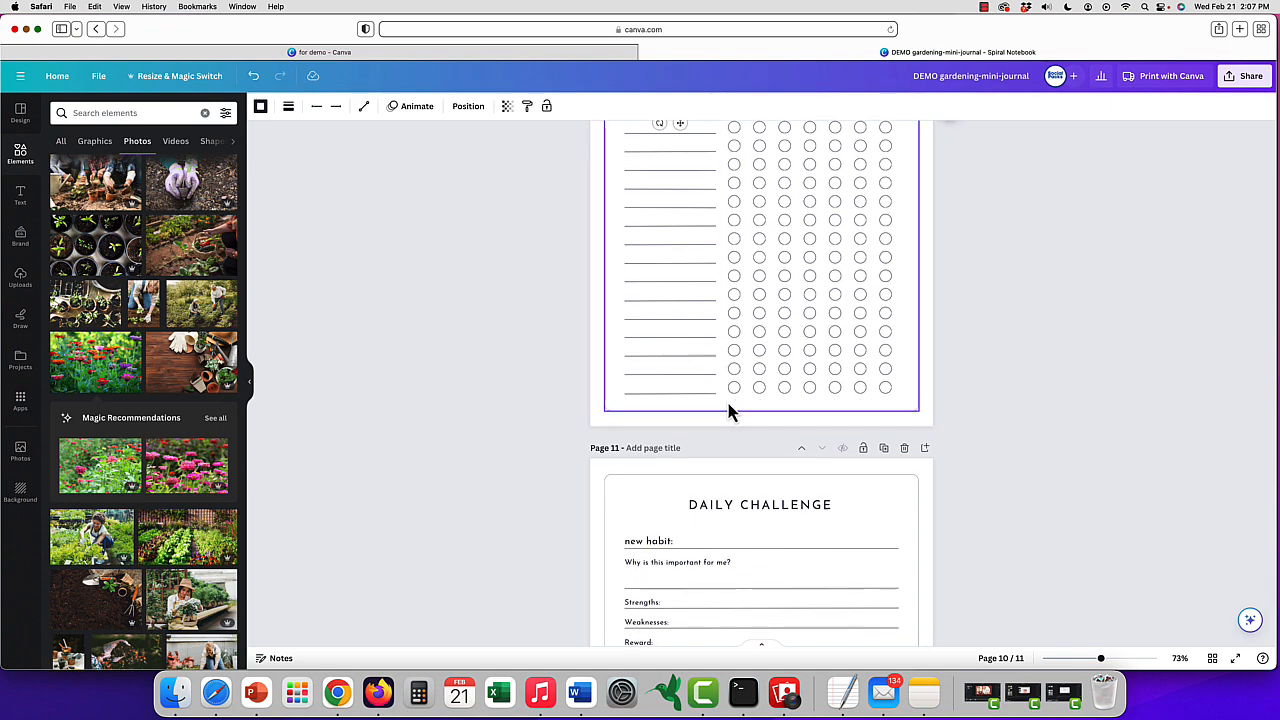
scroll(728, 410, down, 7)
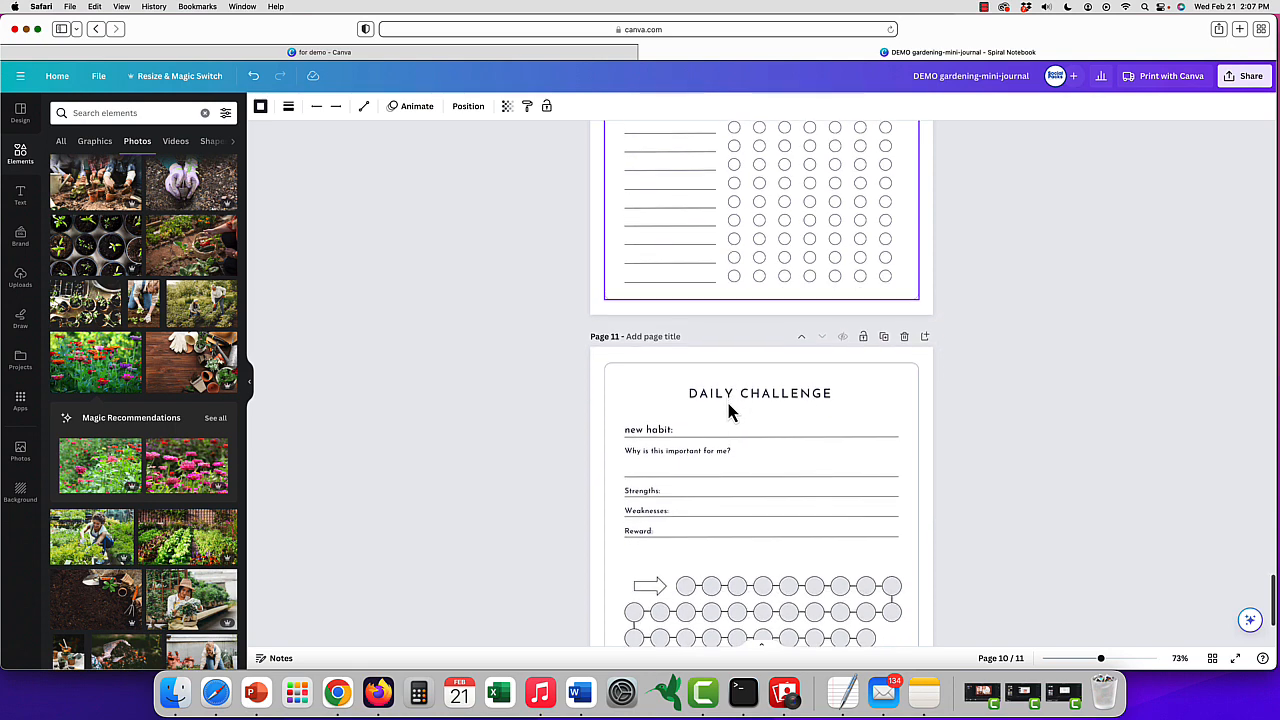
click(807, 618)
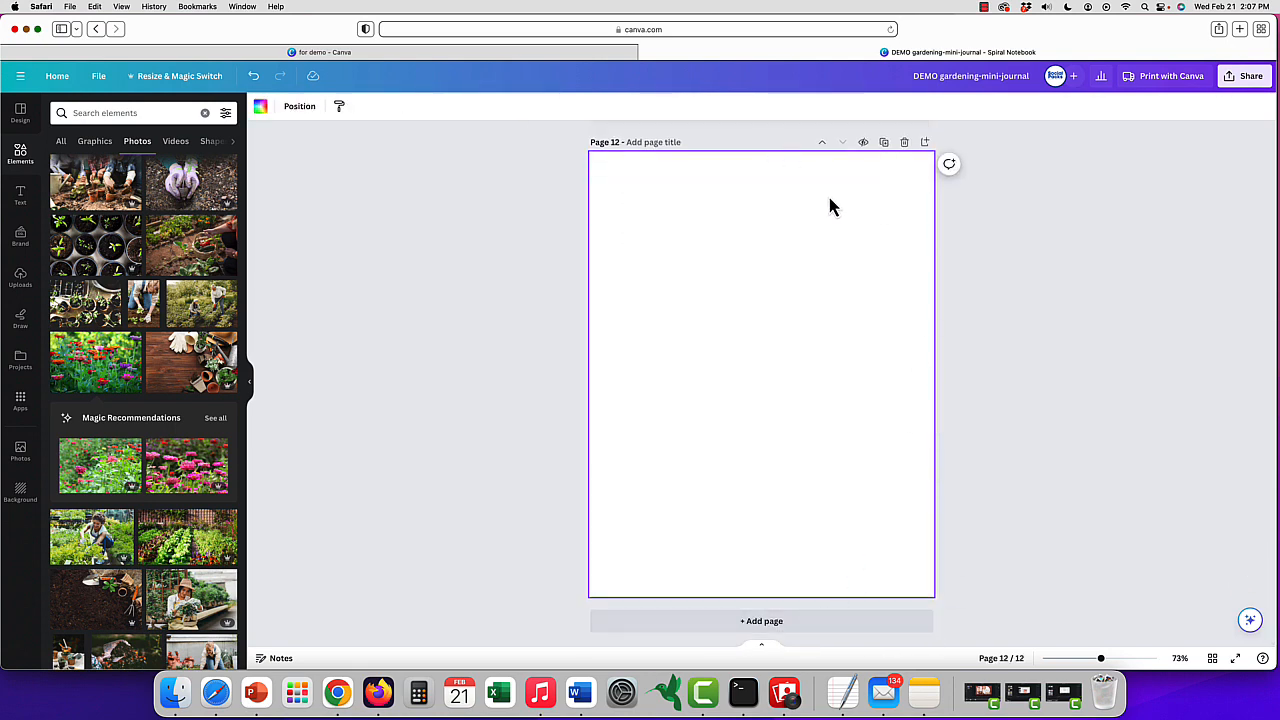
Search the design templates for "garden" and look through the suggested journal covers
click(22, 122)
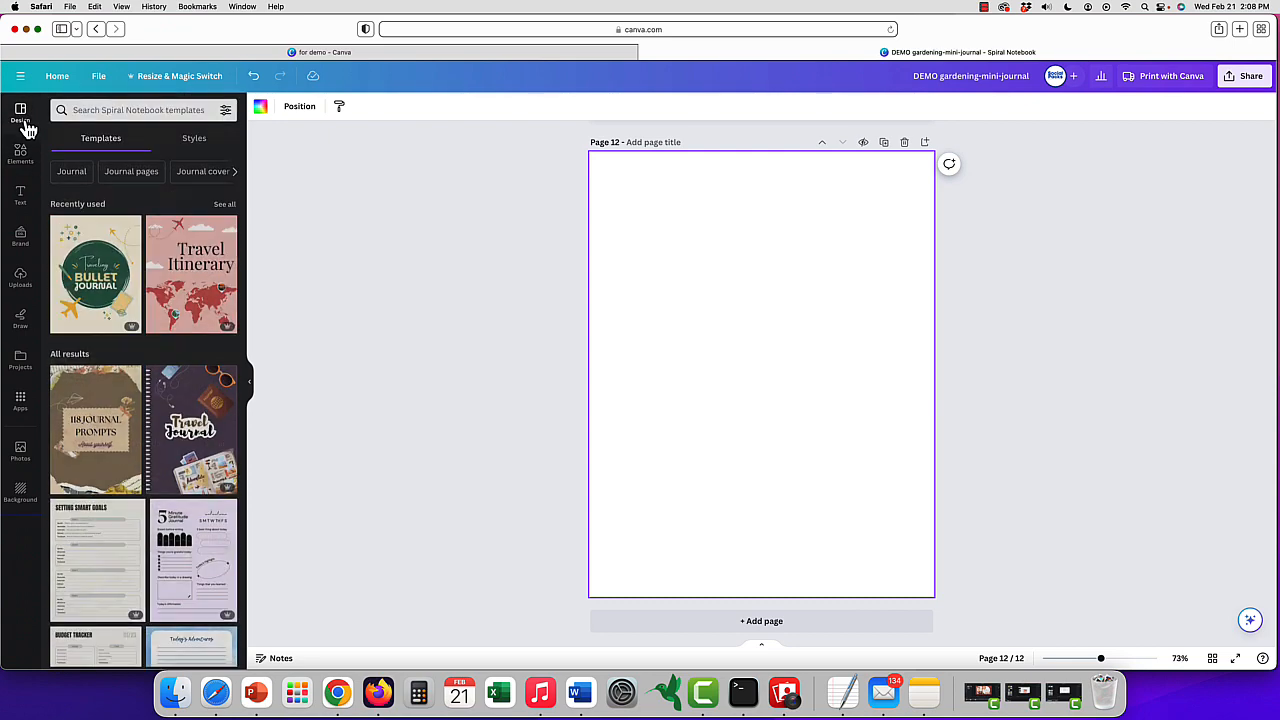
click(80, 113)
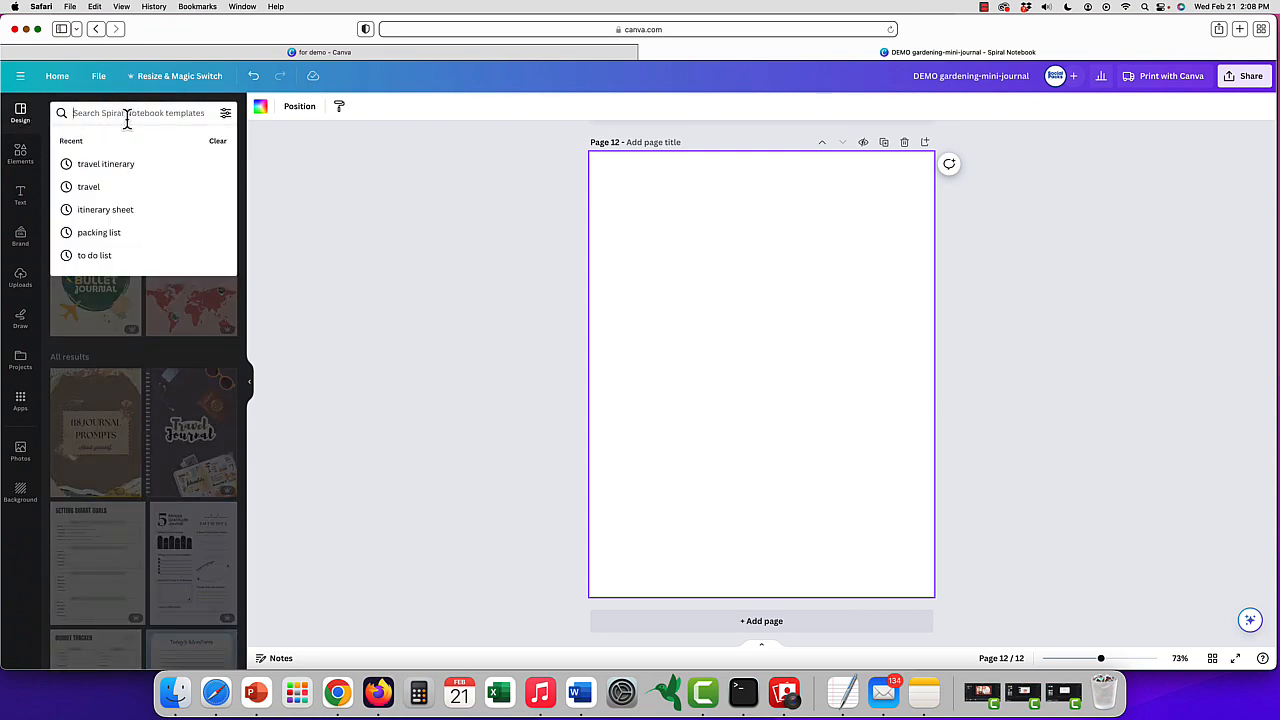
text(gare=)
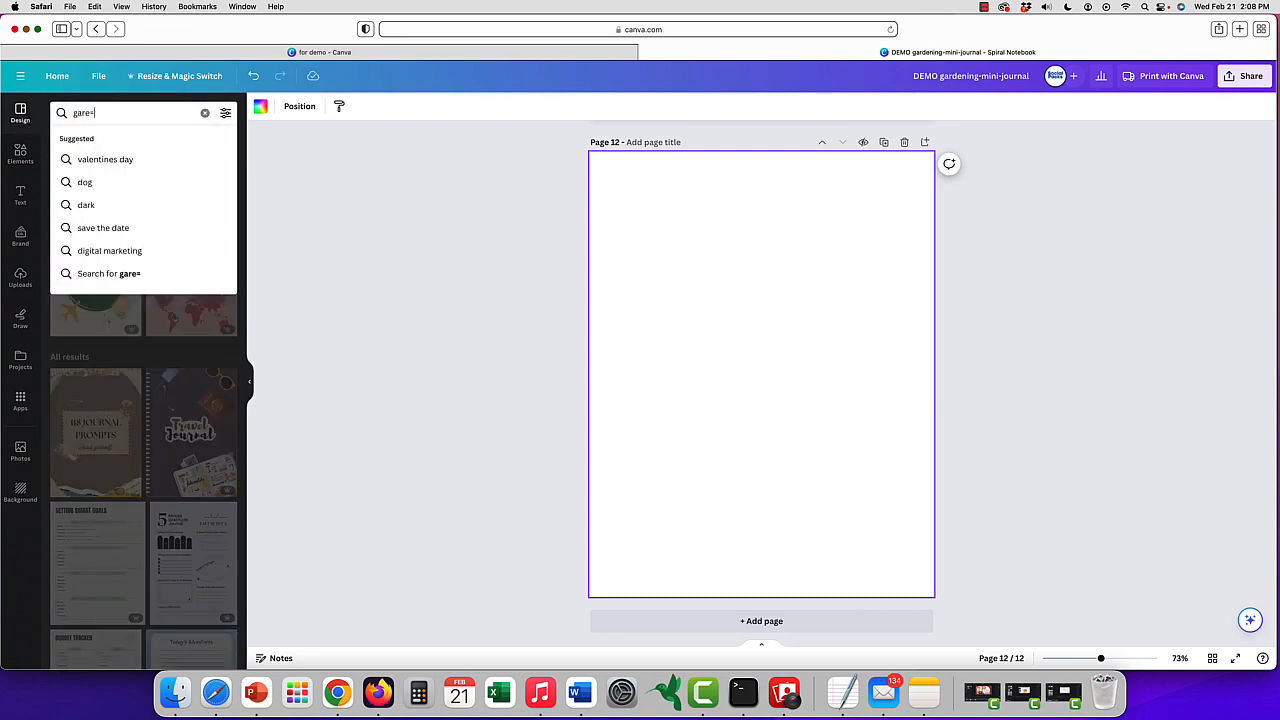
key(BackSpace)
key(BackSpace)
text(den)
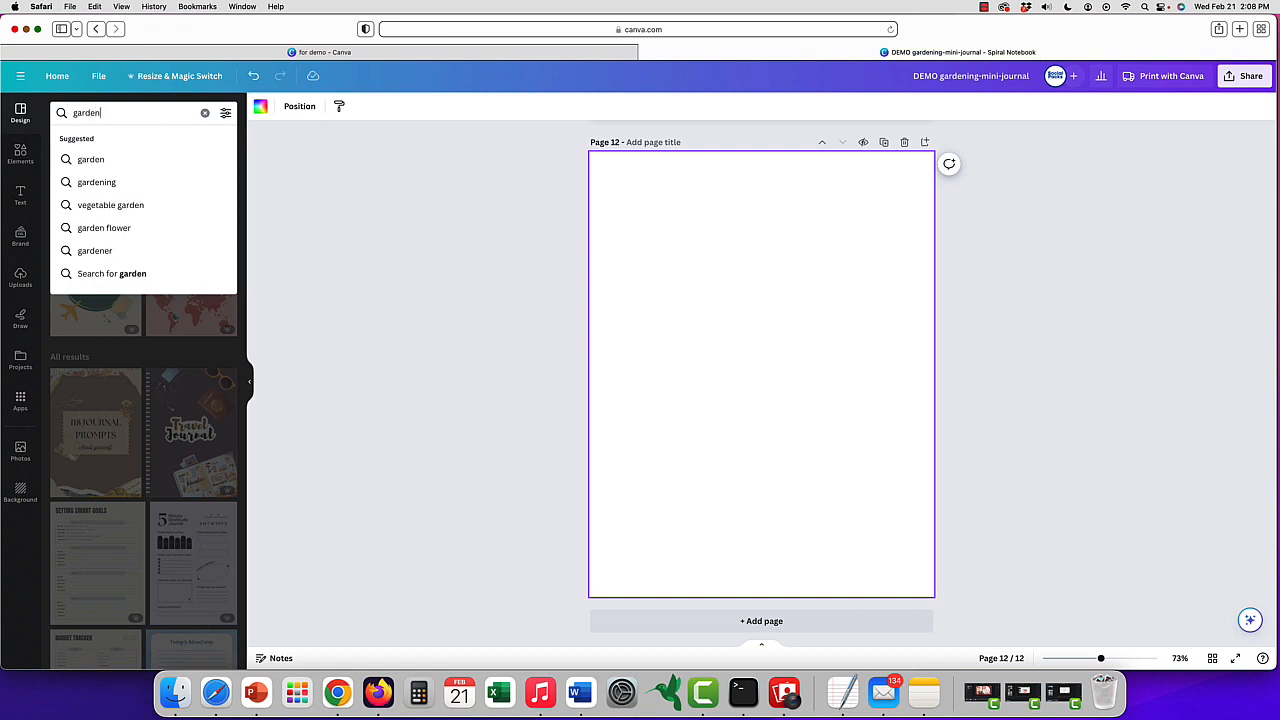
key(Return)
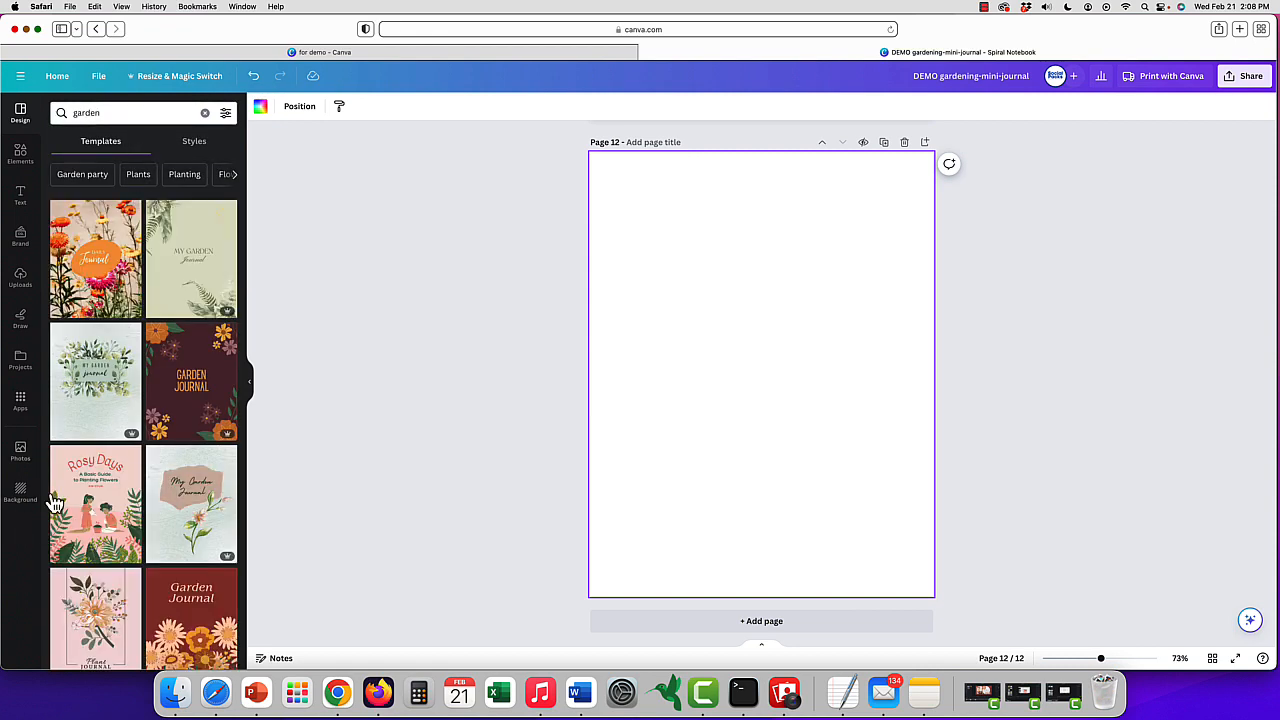
scroll(118, 428, down, 10)
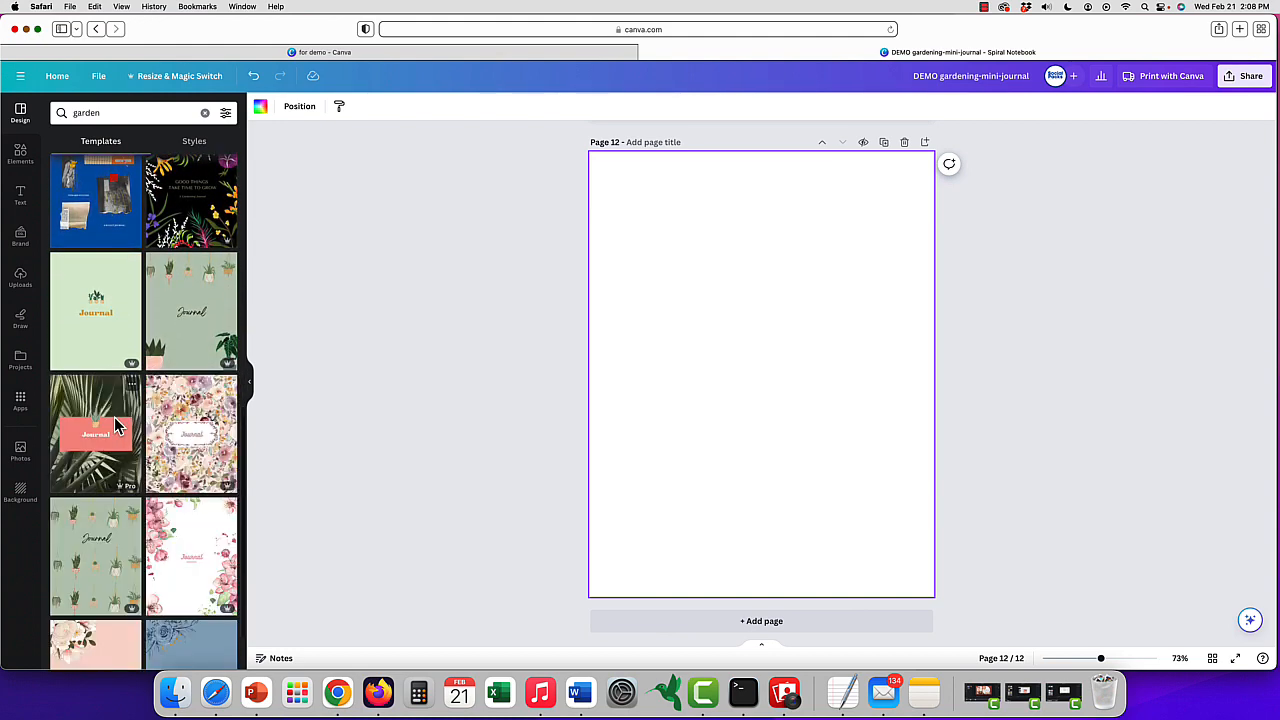
scroll(114, 420, down, 5)
scroll(116, 425, up, 15)
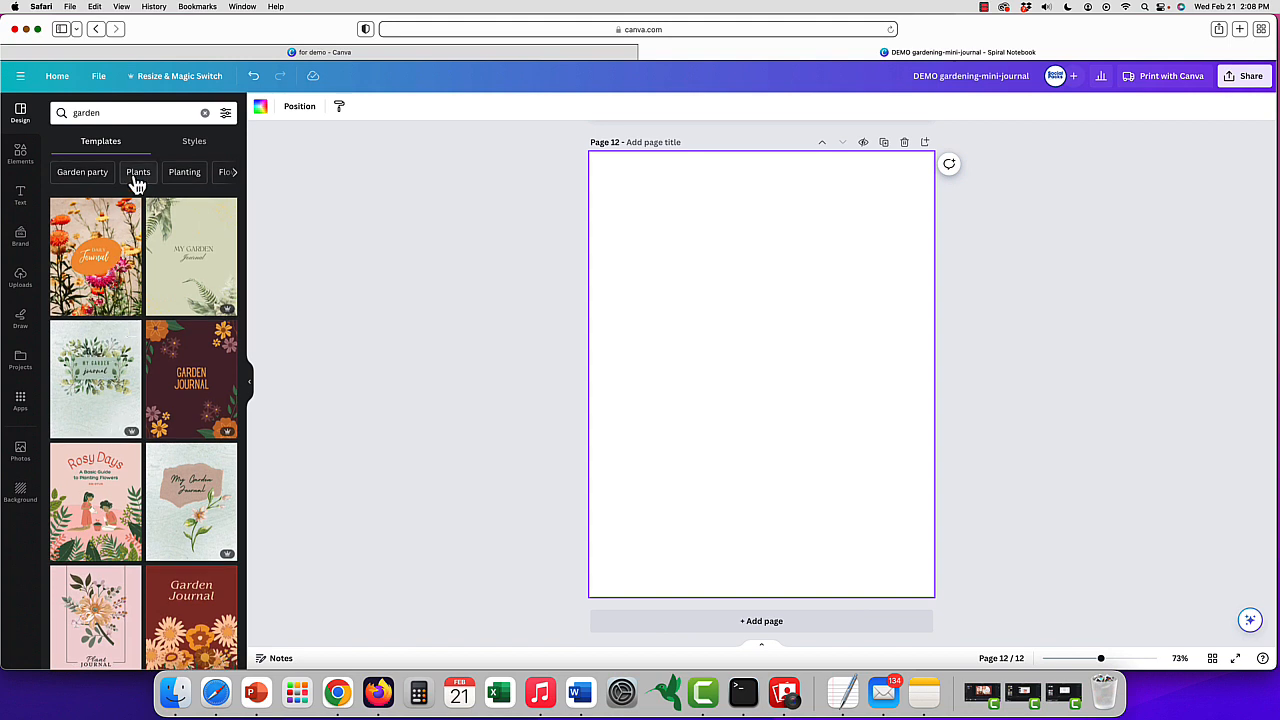
Browse the Plants, Garden and Garden party template suggestions and try the green "My Garden Journal" cover on page 12
click(137, 175)
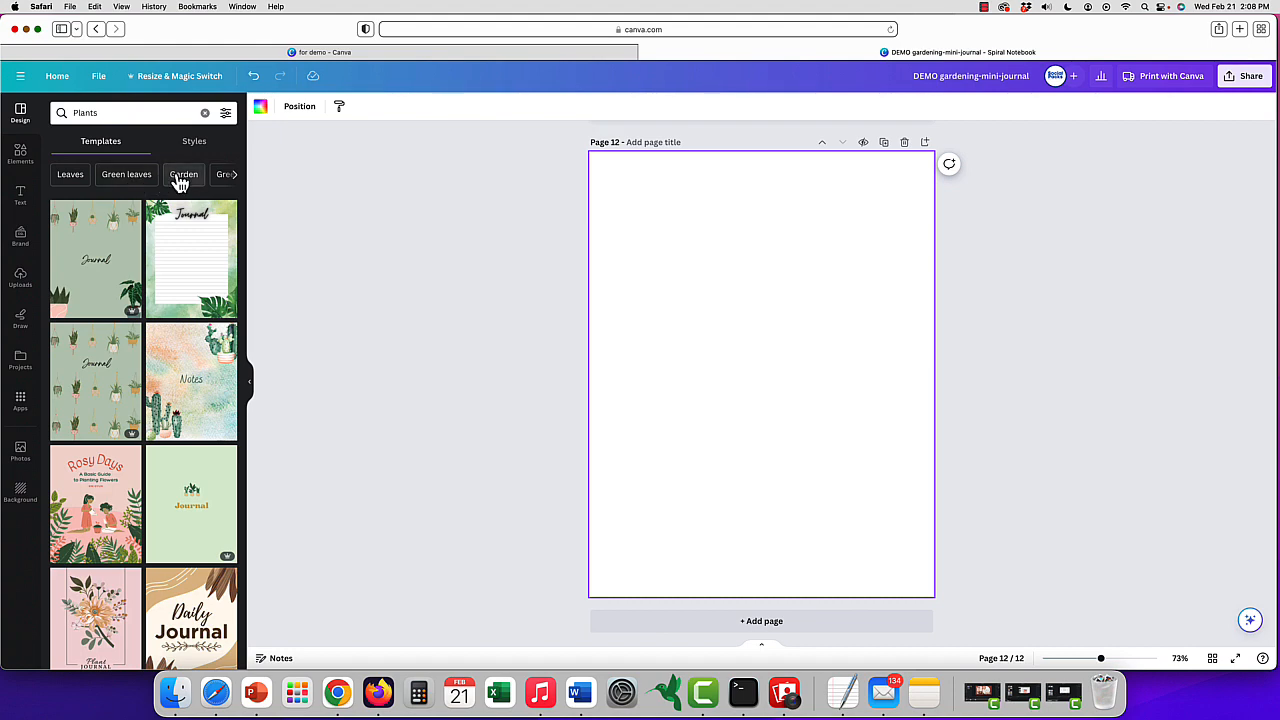
click(180, 180)
click(76, 184)
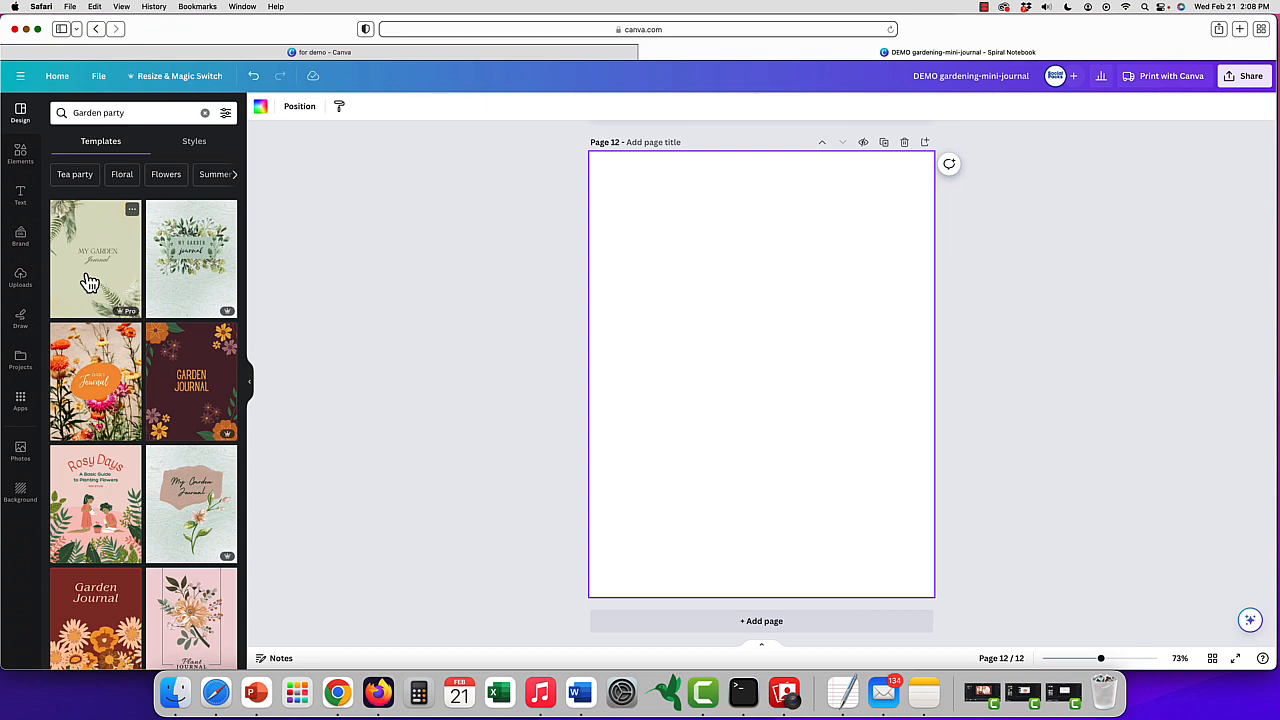
click(88, 283)
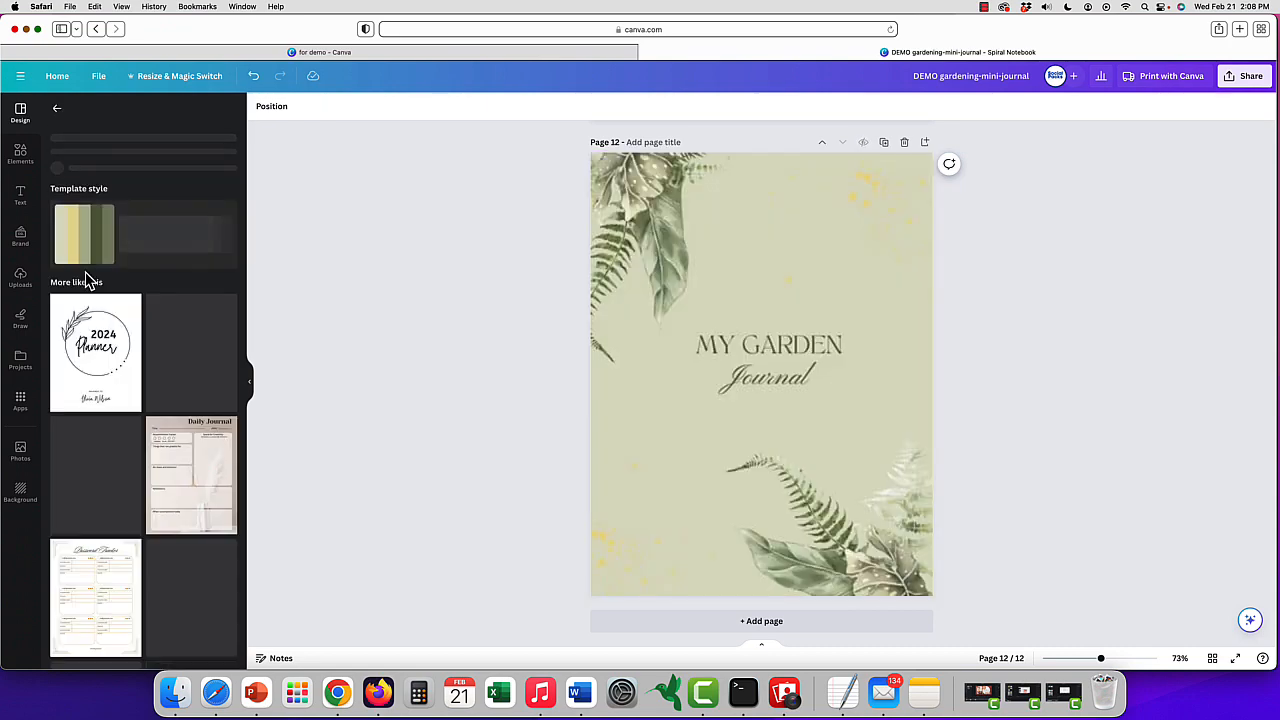
Try the Purple Artsy Garden Journal template on page 12 and look at the two-page Rosy Days template
click(57, 110)
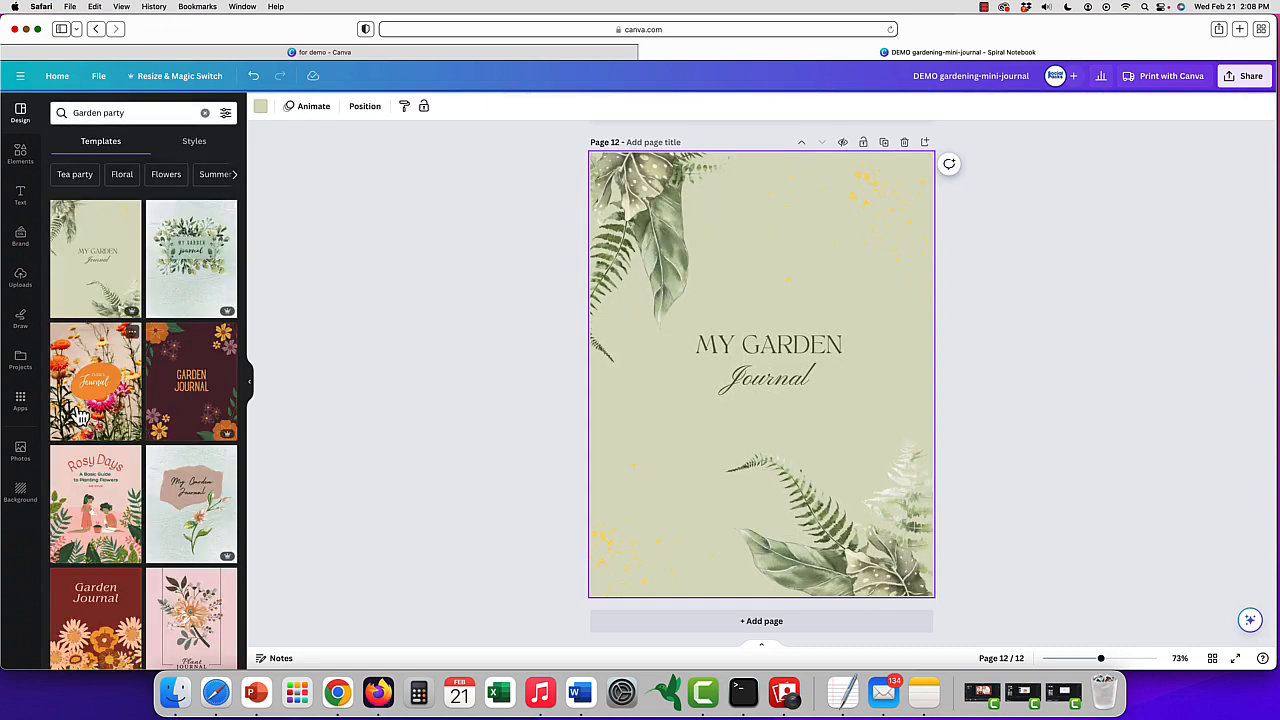
click(176, 400)
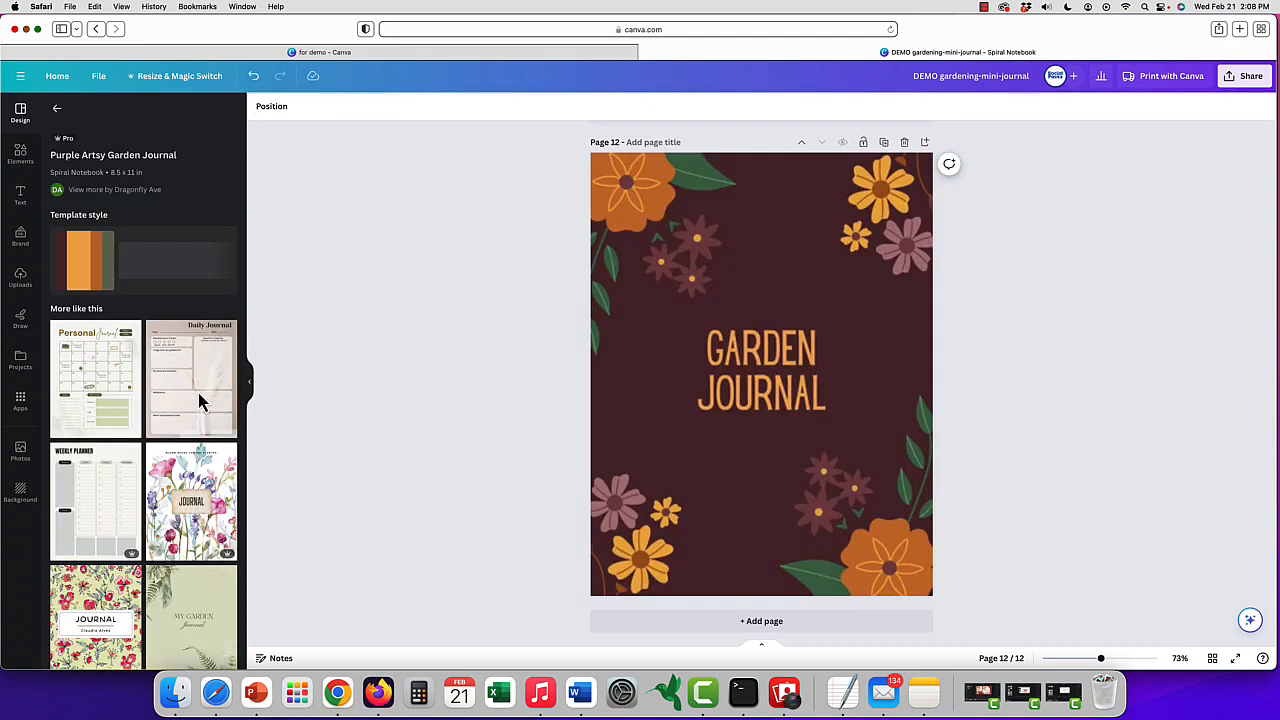
click(57, 109)
click(94, 538)
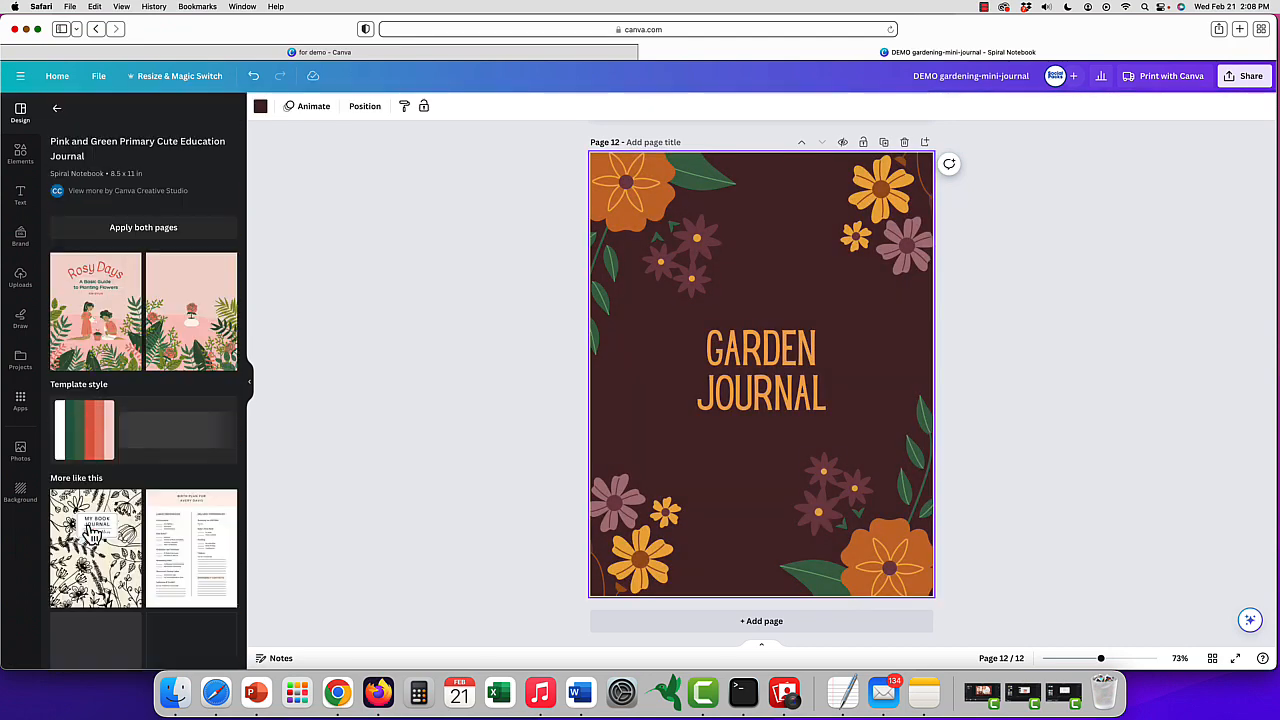
click(55, 112)
Search the templates for "garden journal pages" and view the pages of the black floral "Good things take time to grow" design
click(132, 115)
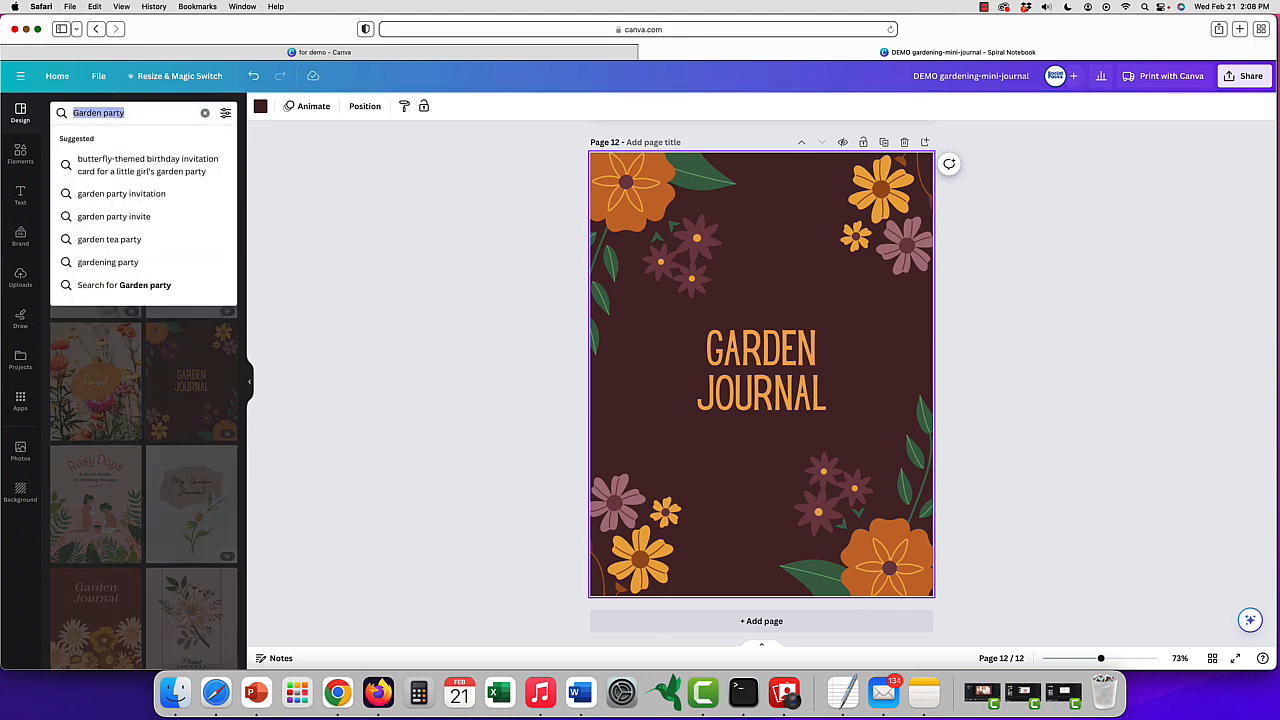
key(super+a)
text(garden journal)
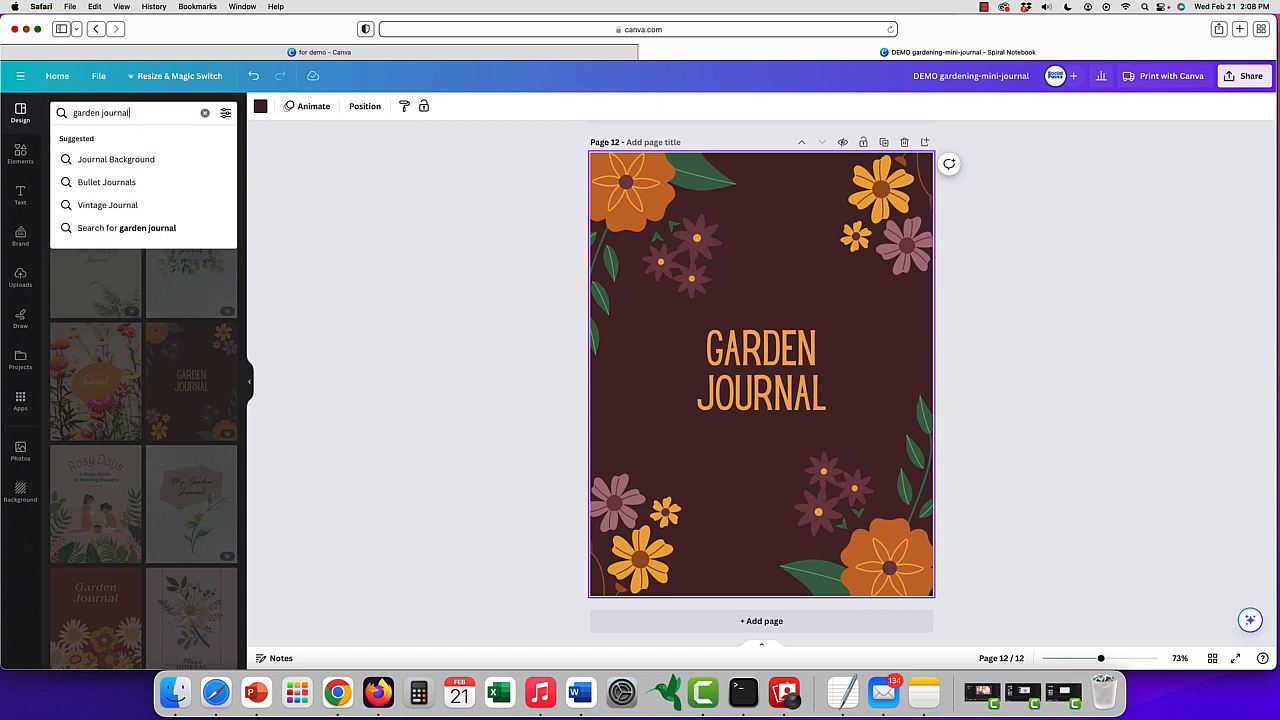
text( pages)
key(Return)
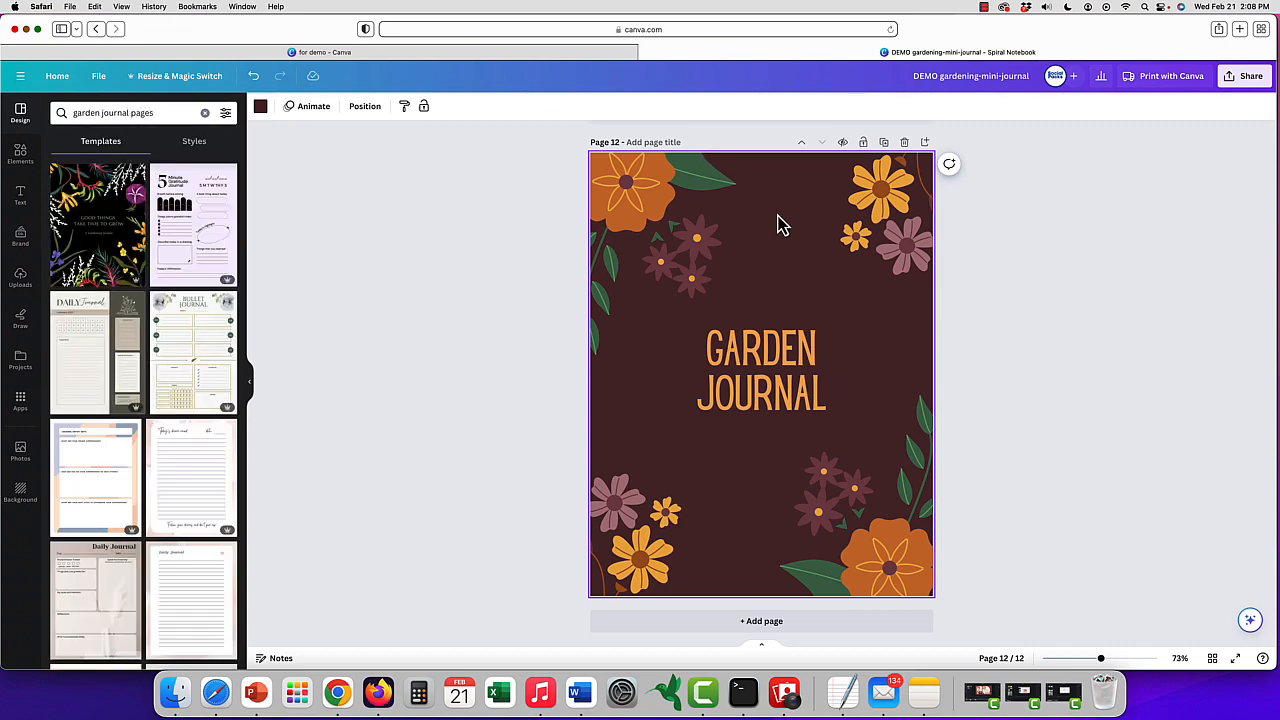
click(90, 235)
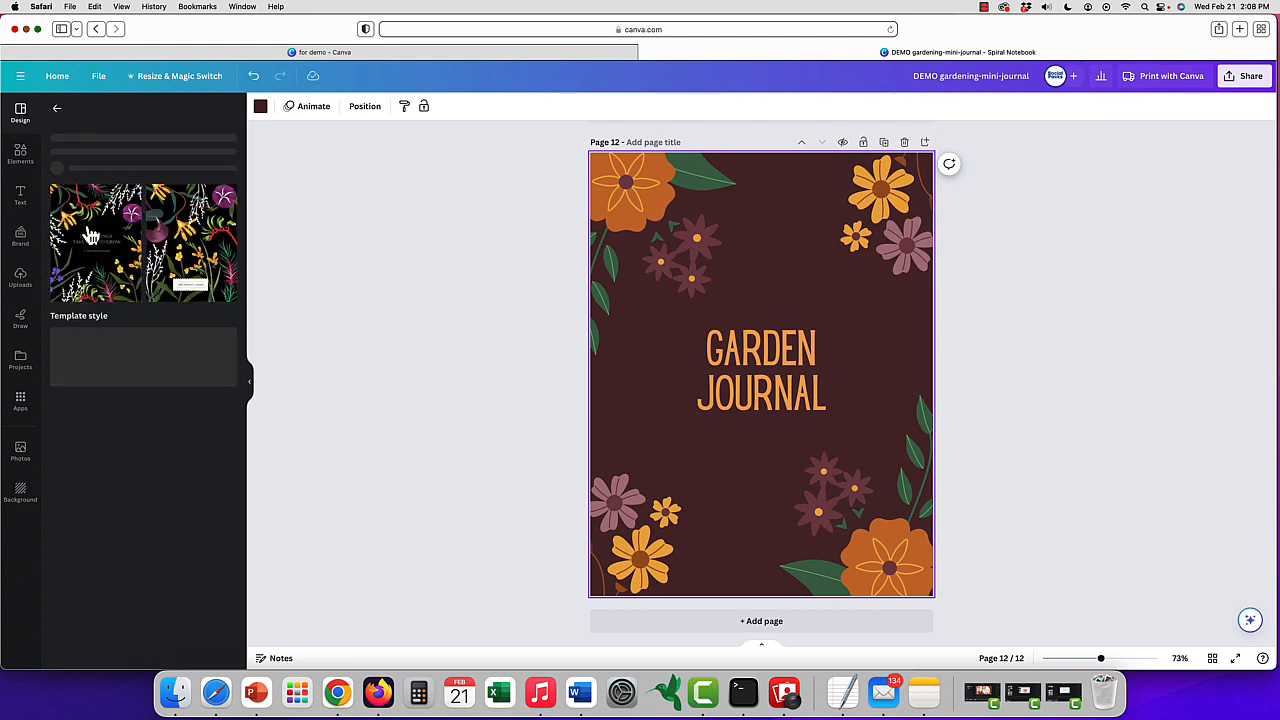
click(59, 118)
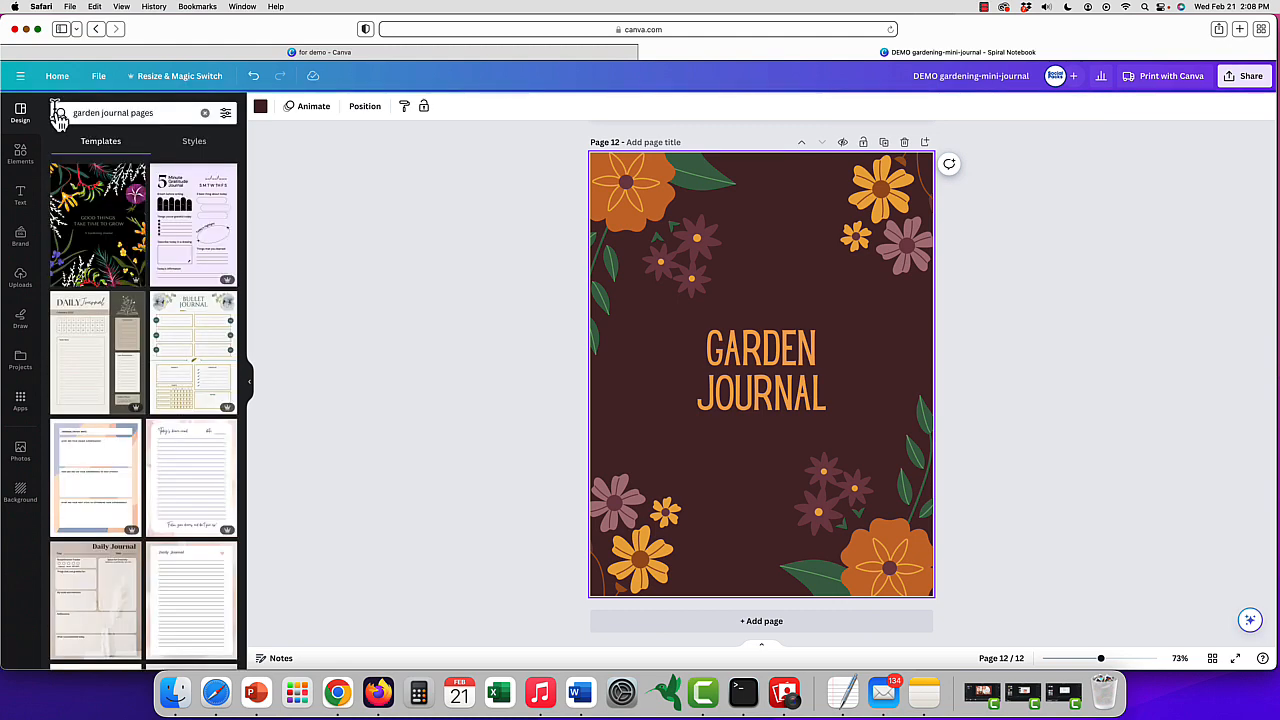
Apply the Pink Pastel Soft Floral Feminine Daily Page Journal template to page 12
scroll(190, 460, down, 6)
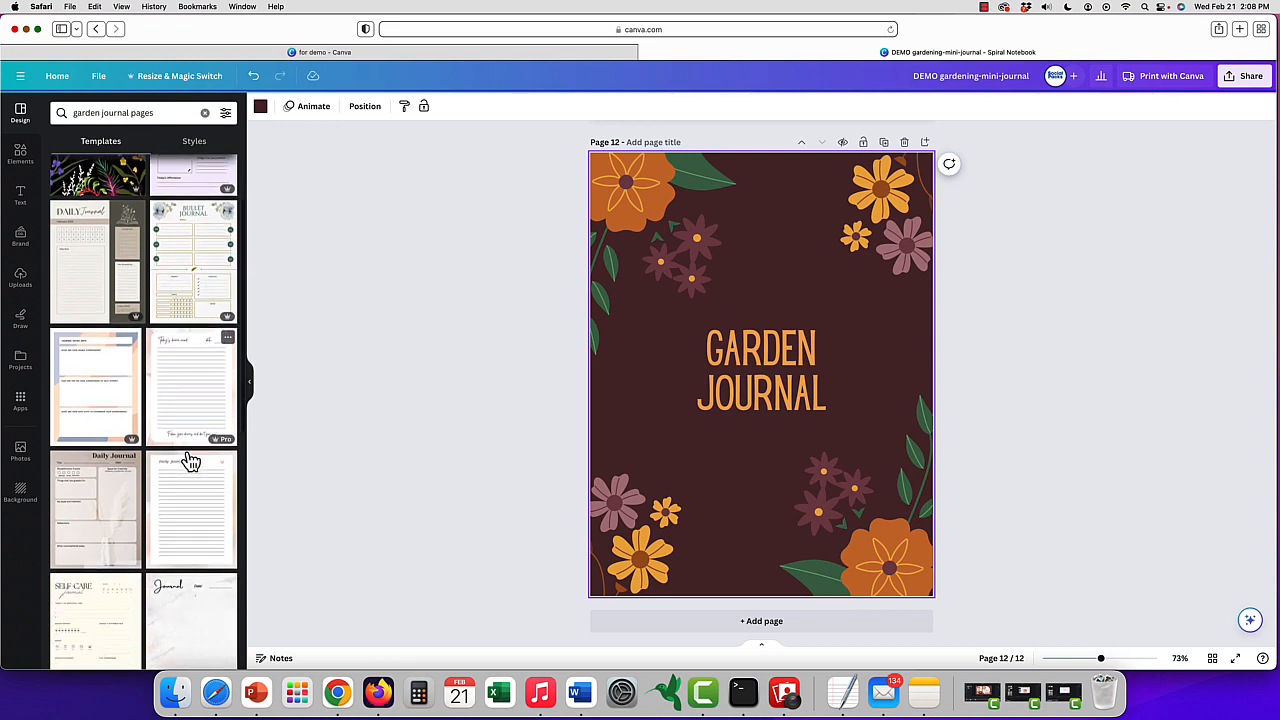
scroll(190, 460, down, 4)
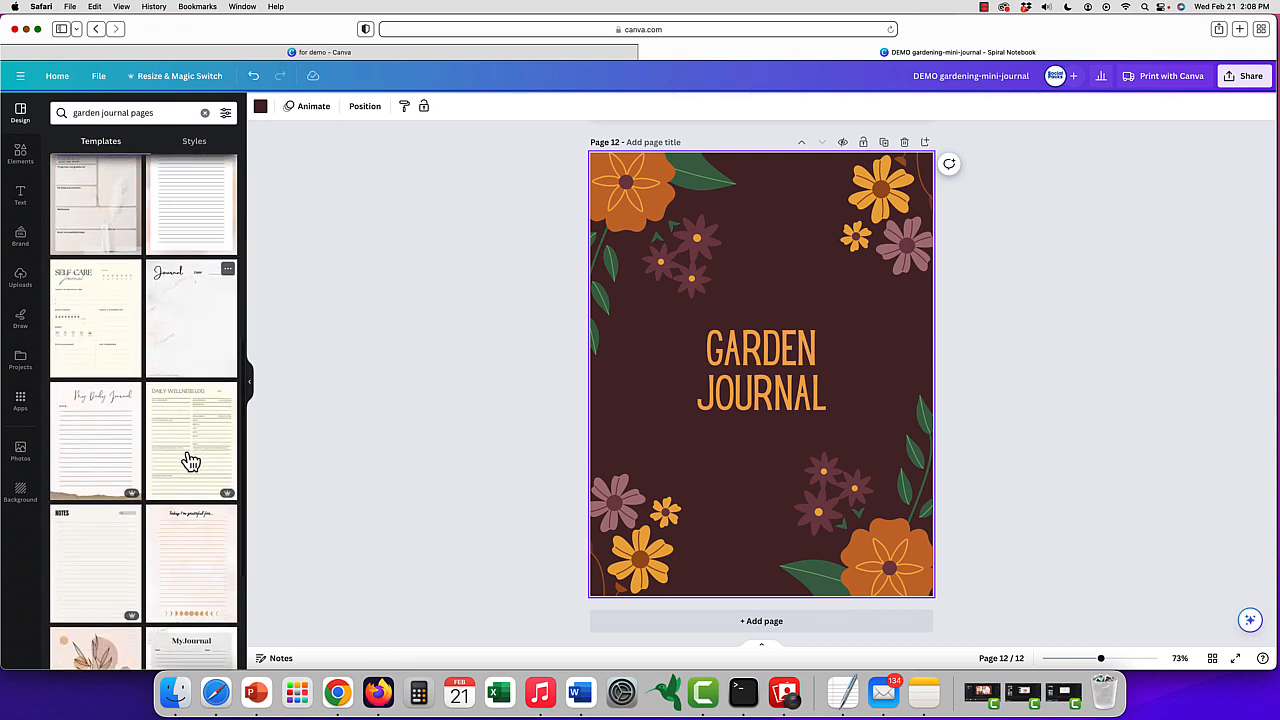
scroll(190, 460, down, 4)
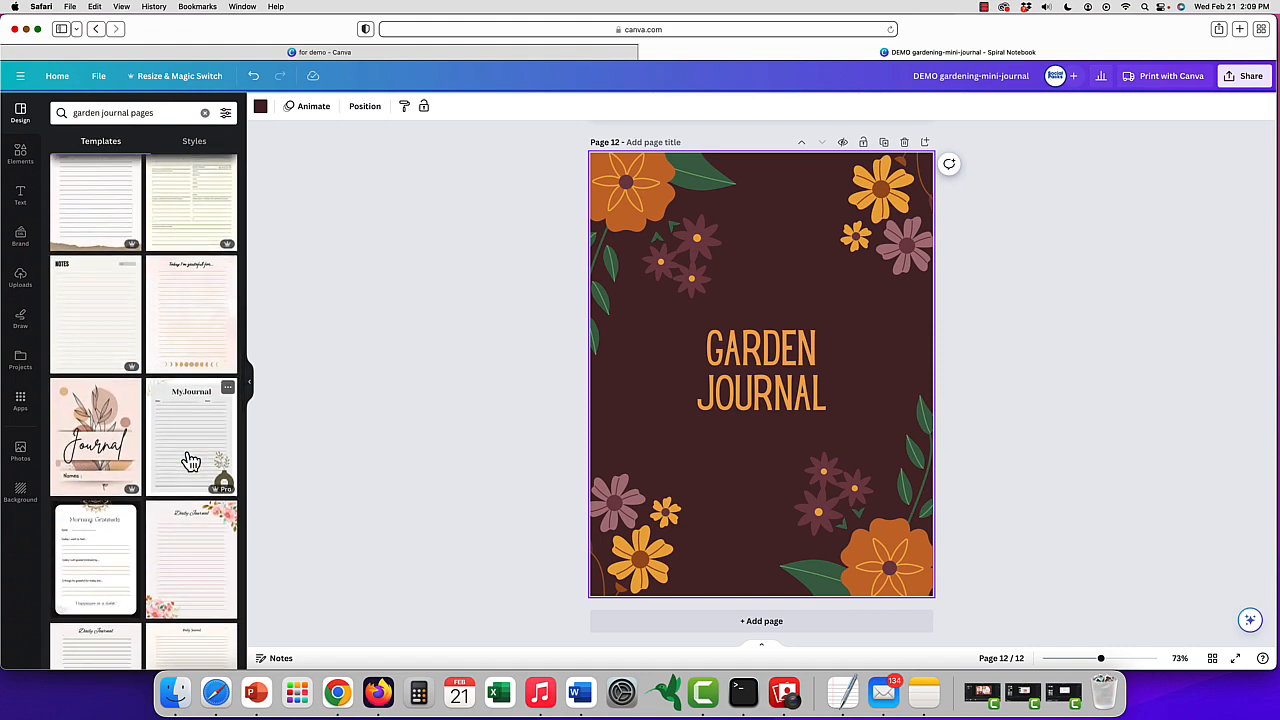
scroll(191, 461, down, 1)
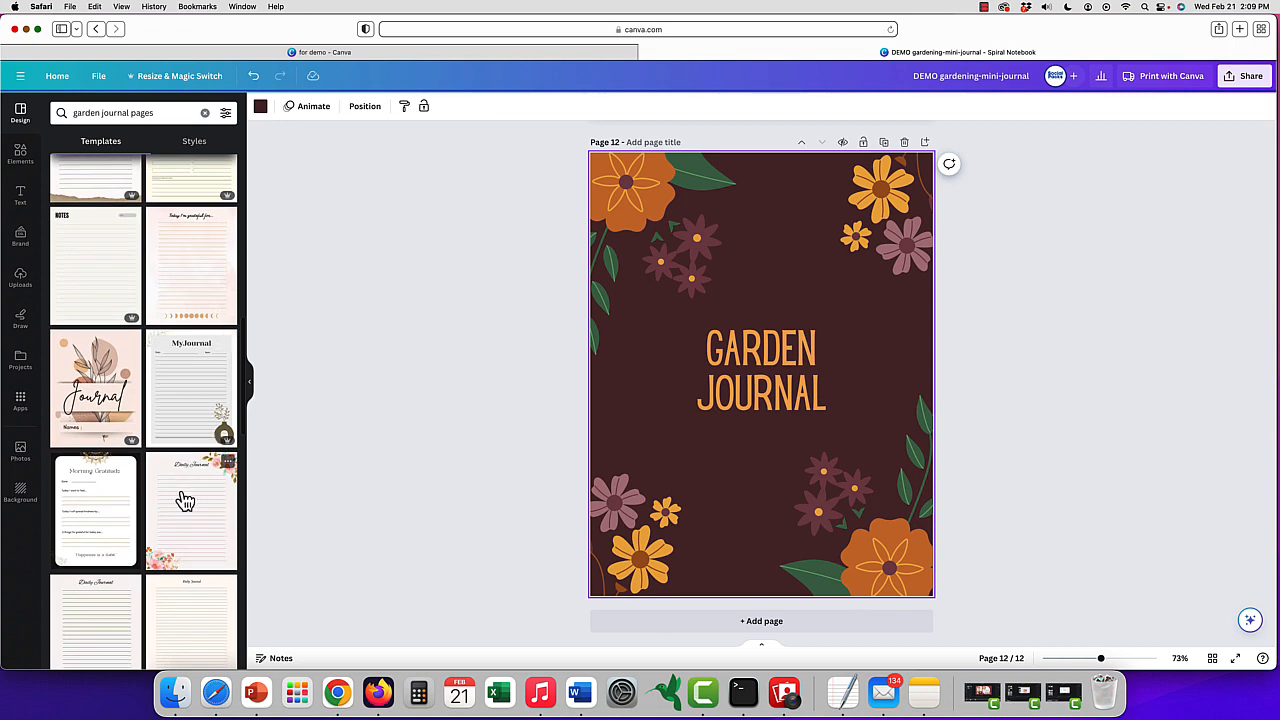
click(185, 500)
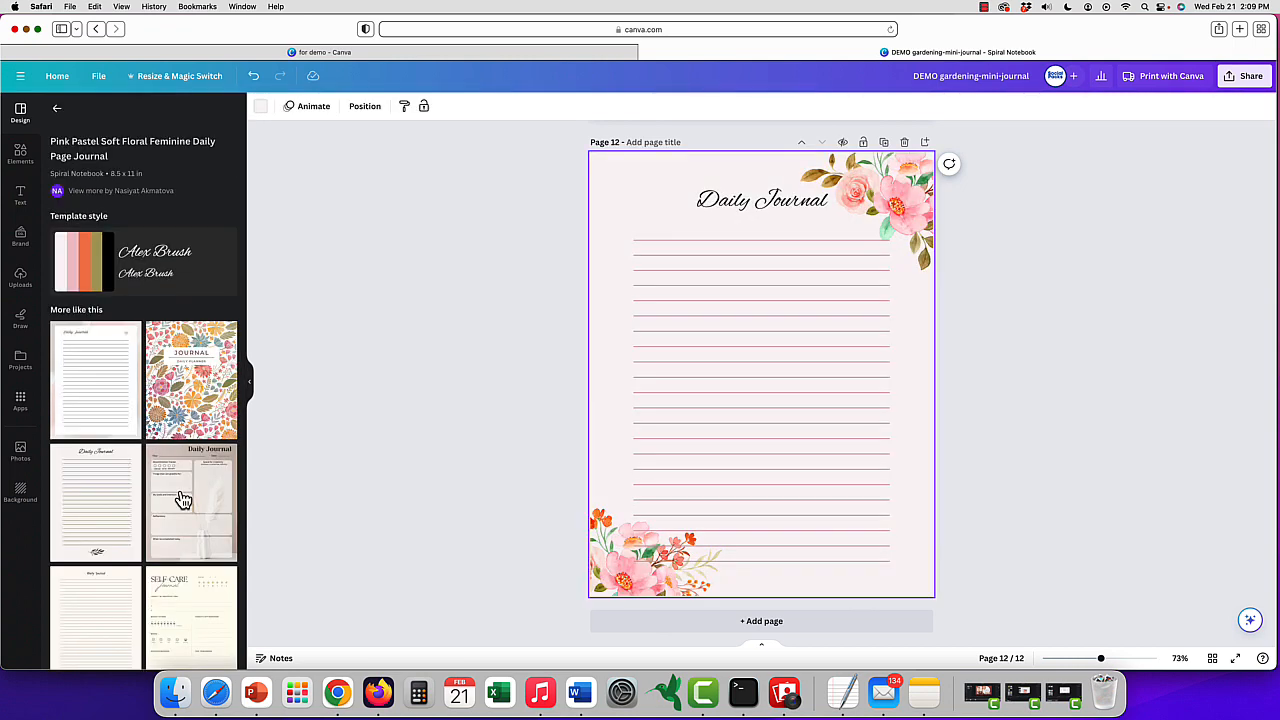
Replace the "Daily Journal" title on page 12 with "My Garden"
click(790, 196)
click(790, 196)
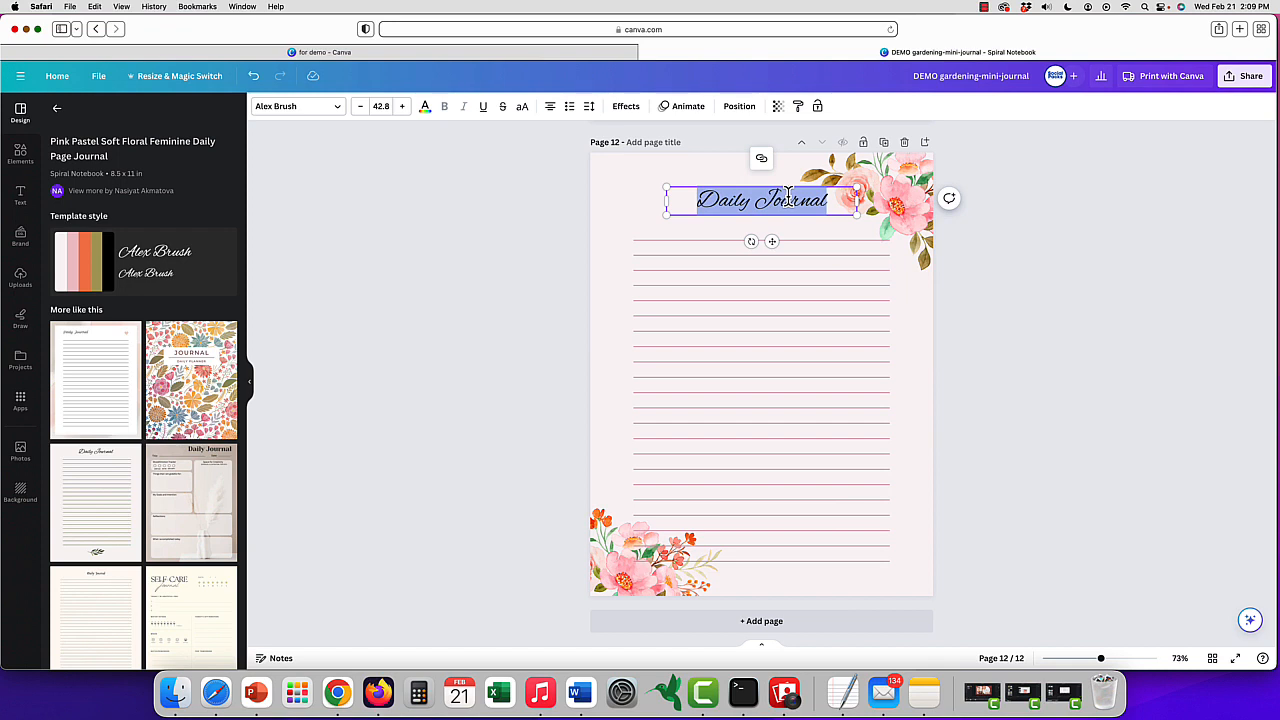
text(My Gardn)
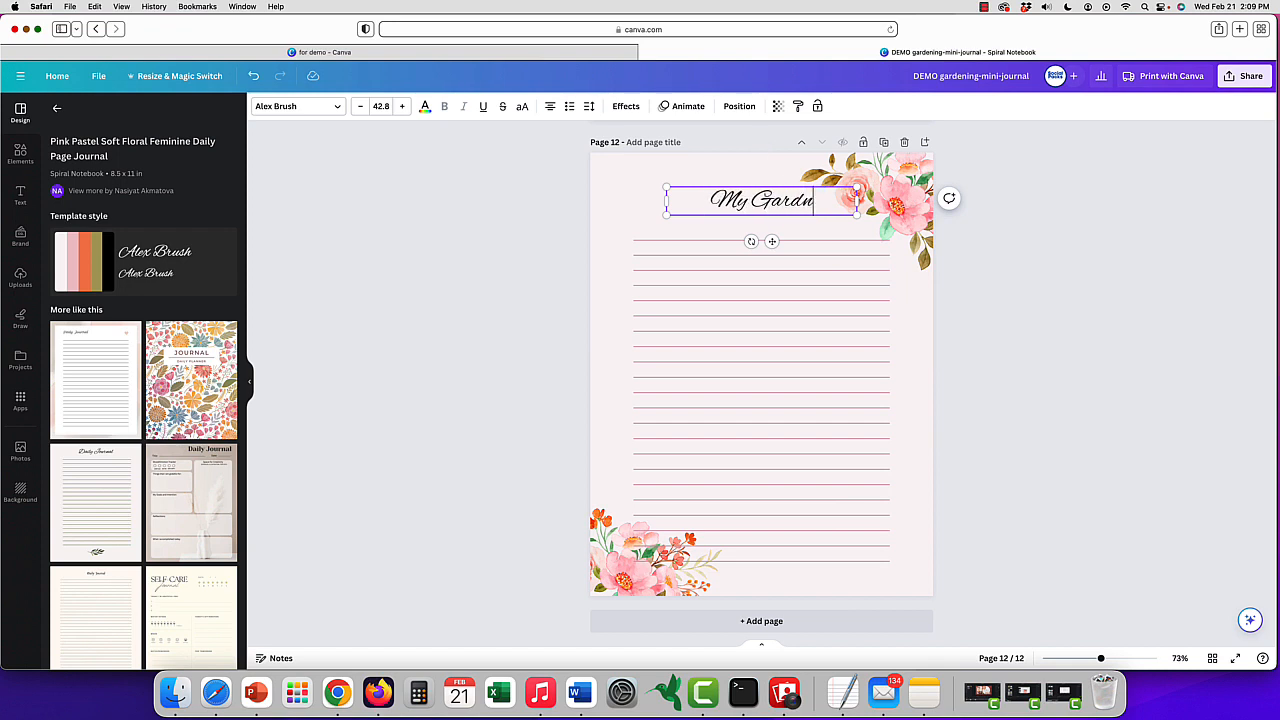
key(BackSpace)
text(en)
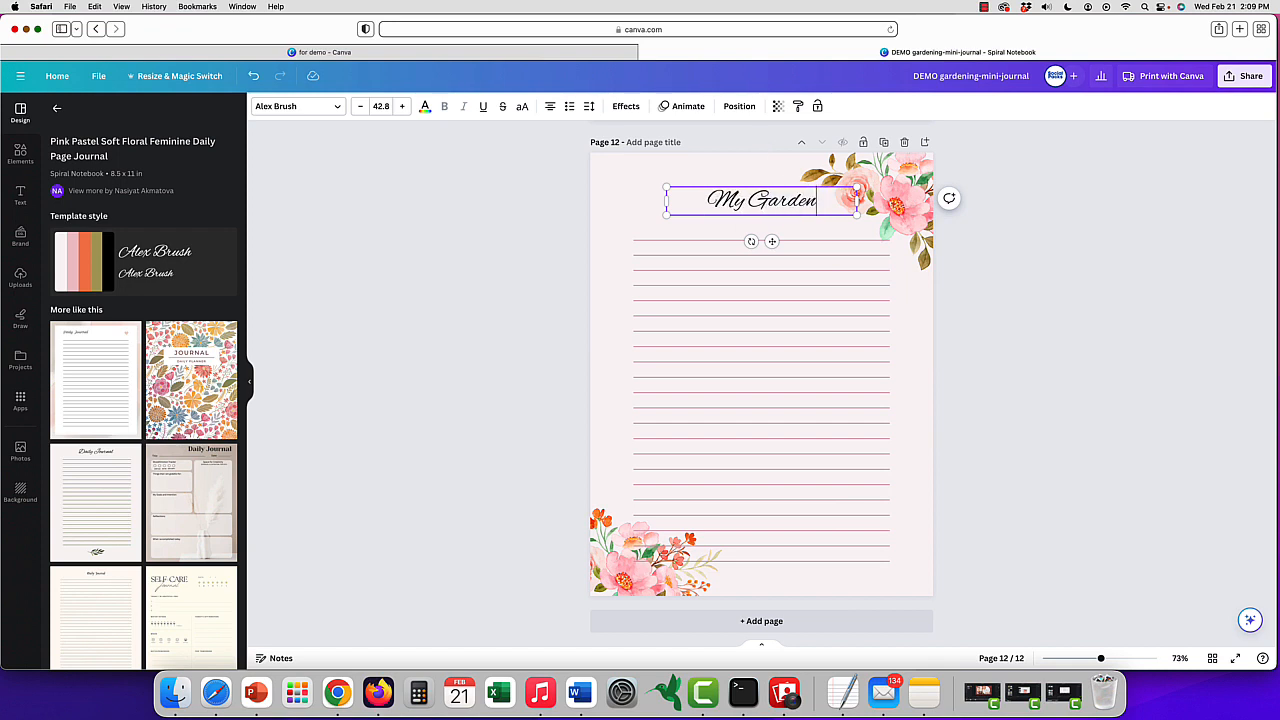
Shift the "My Garden" title slightly to the left and set its font to Josefin Sans to match the other pages
drag(772, 241, 688, 222)
scroll(791, 218, up, 2)
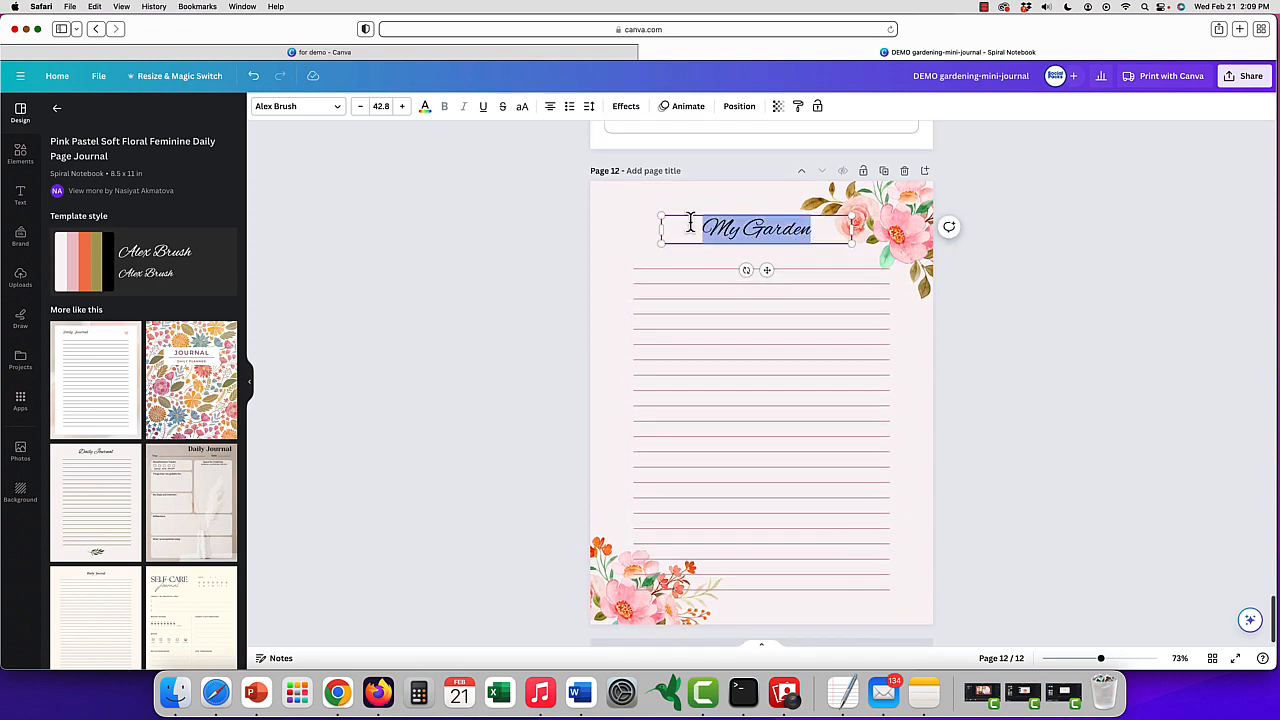
click(337, 107)
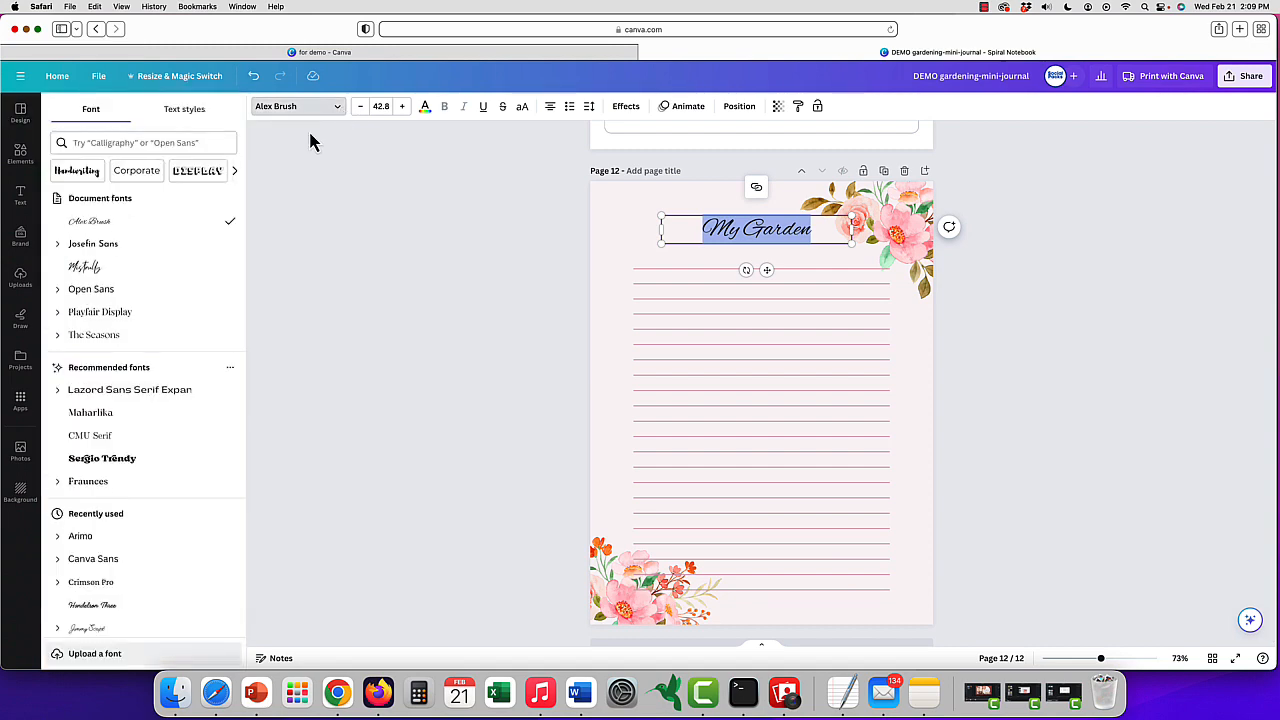
click(126, 244)
scroll(793, 250, up, 5)
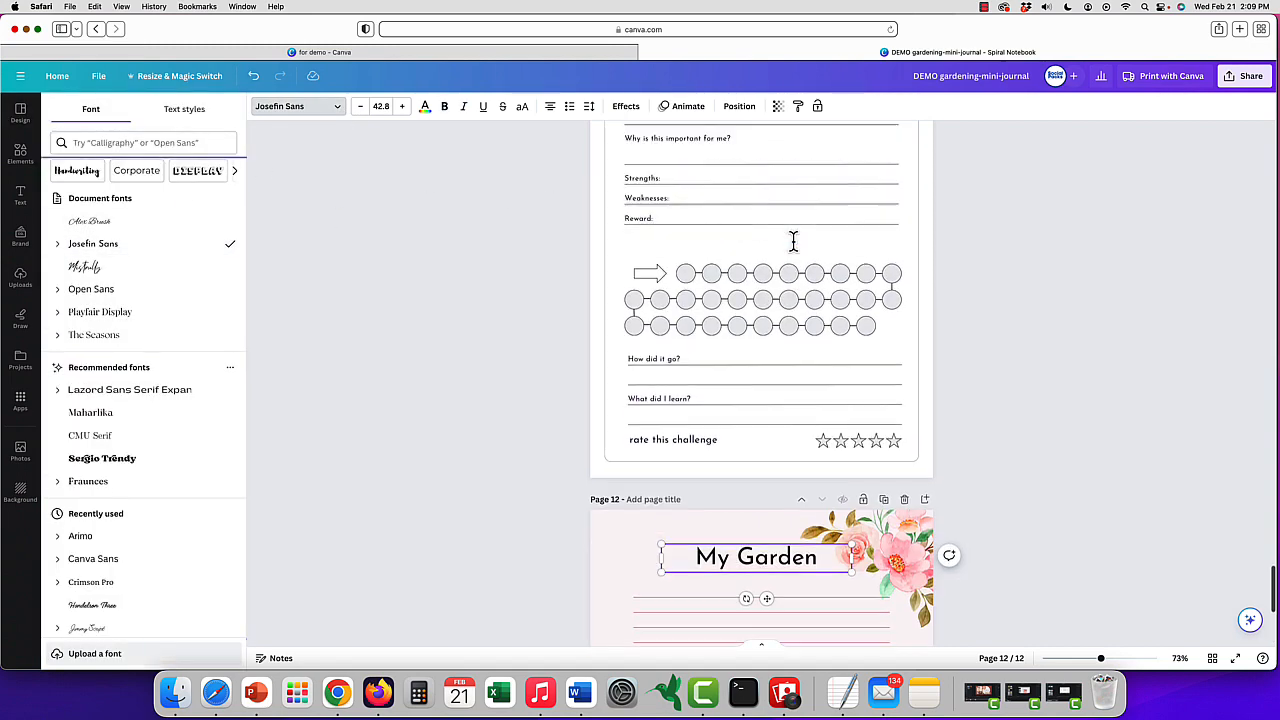
scroll(793, 243, down, 2)
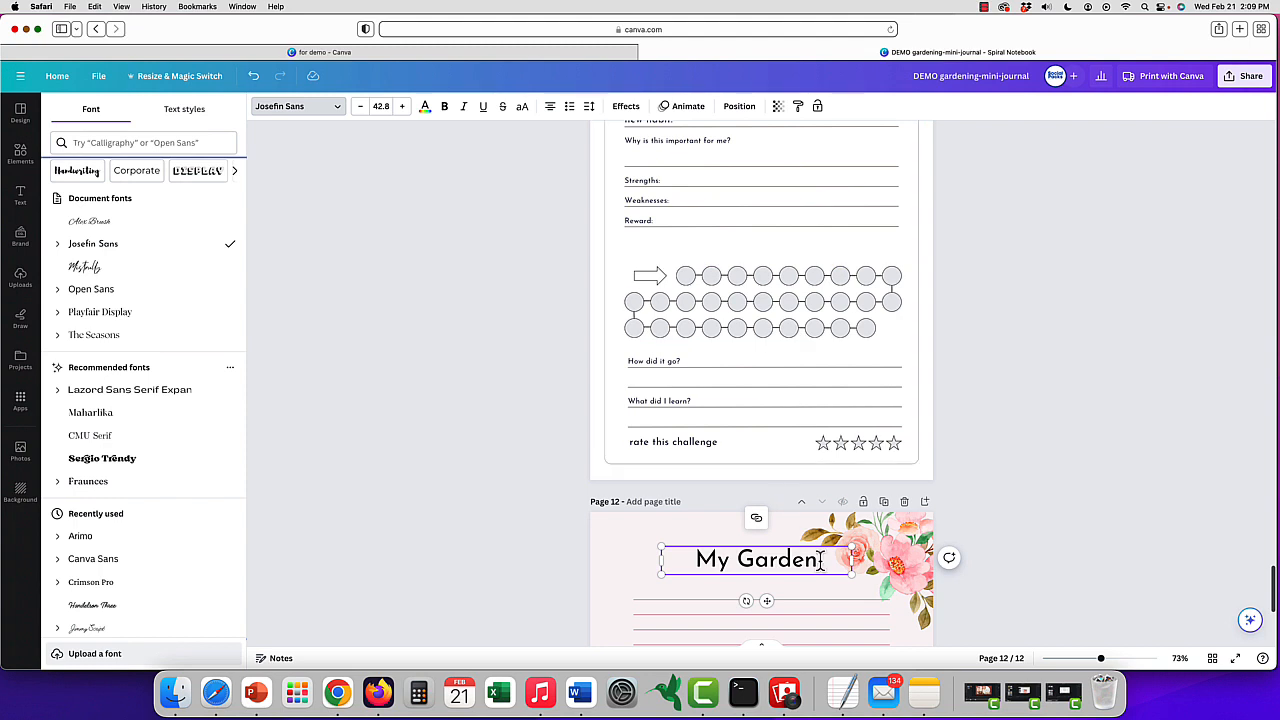
Change the "My Garden" title on page 12 to all uppercase at font size 22 and nudge it slightly down
drag(816, 560, 697, 560)
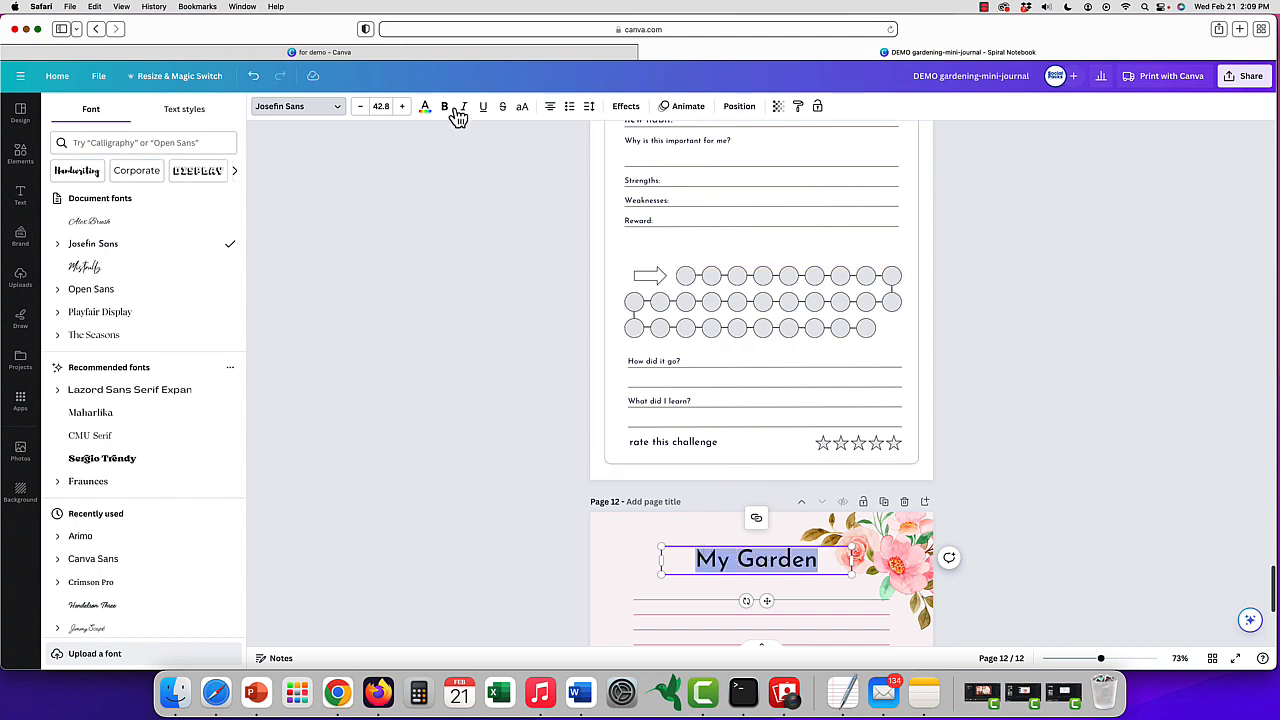
click(522, 108)
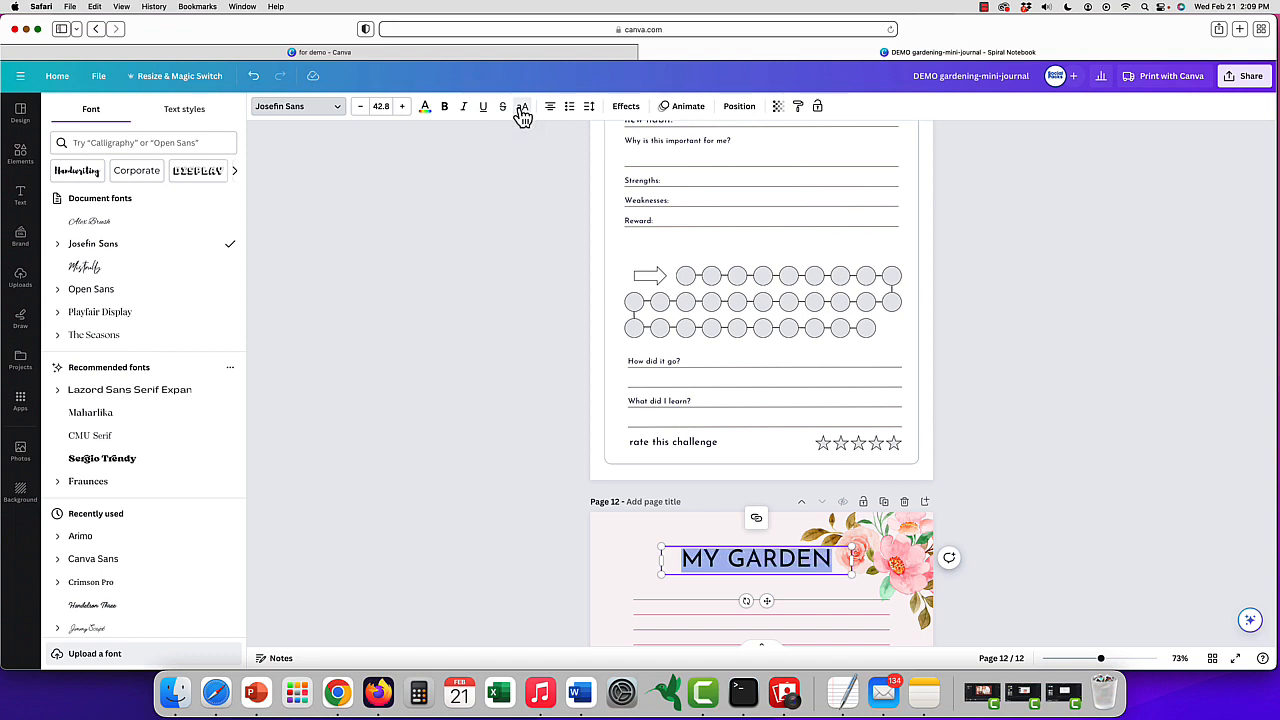
click(381, 106)
key(Return)
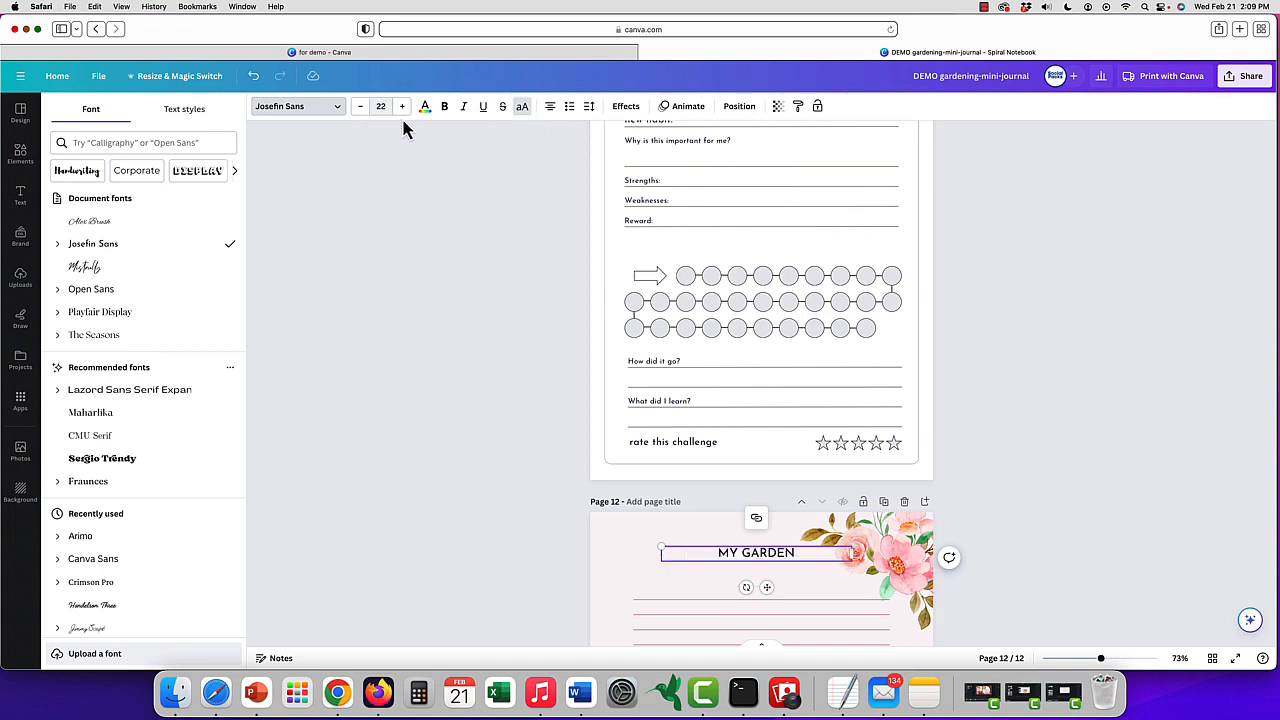
drag(767, 590, 767, 595)
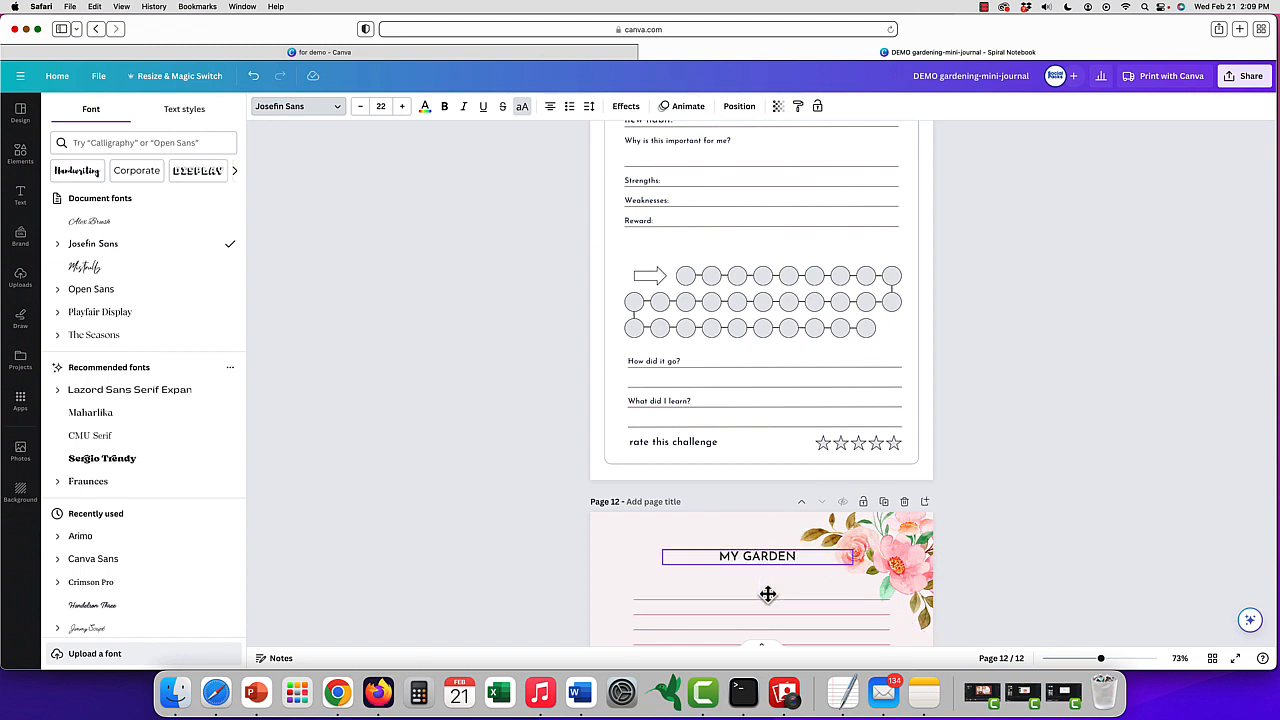
Remove the pink background color from page 12, leaving the lined page white
scroll(812, 555, down, 2)
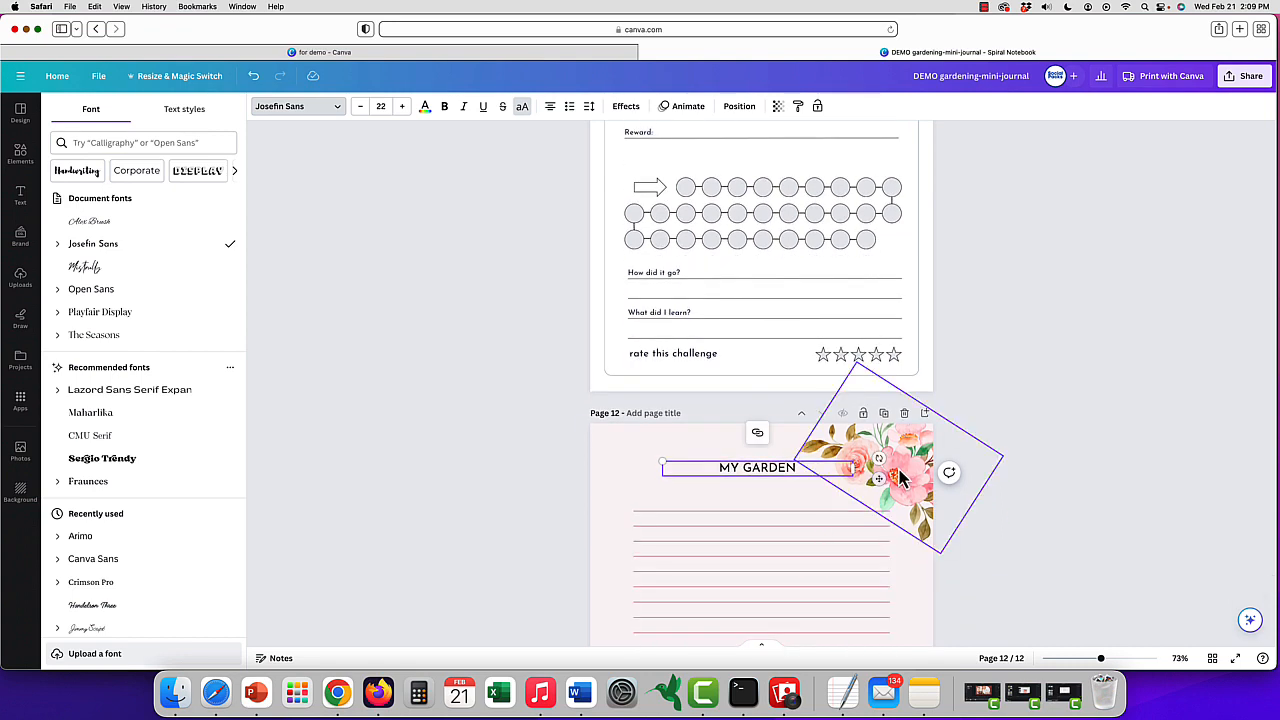
scroll(890, 480, down, 4)
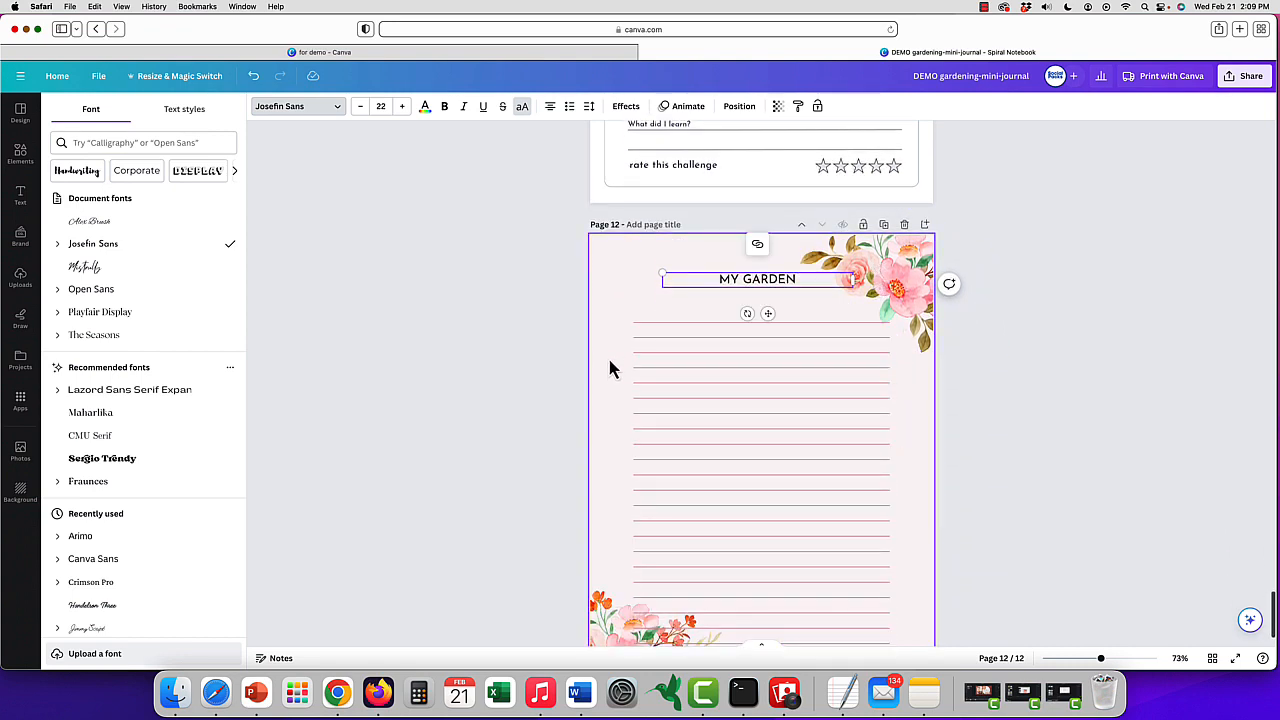
click(609, 367)
key(Delete)
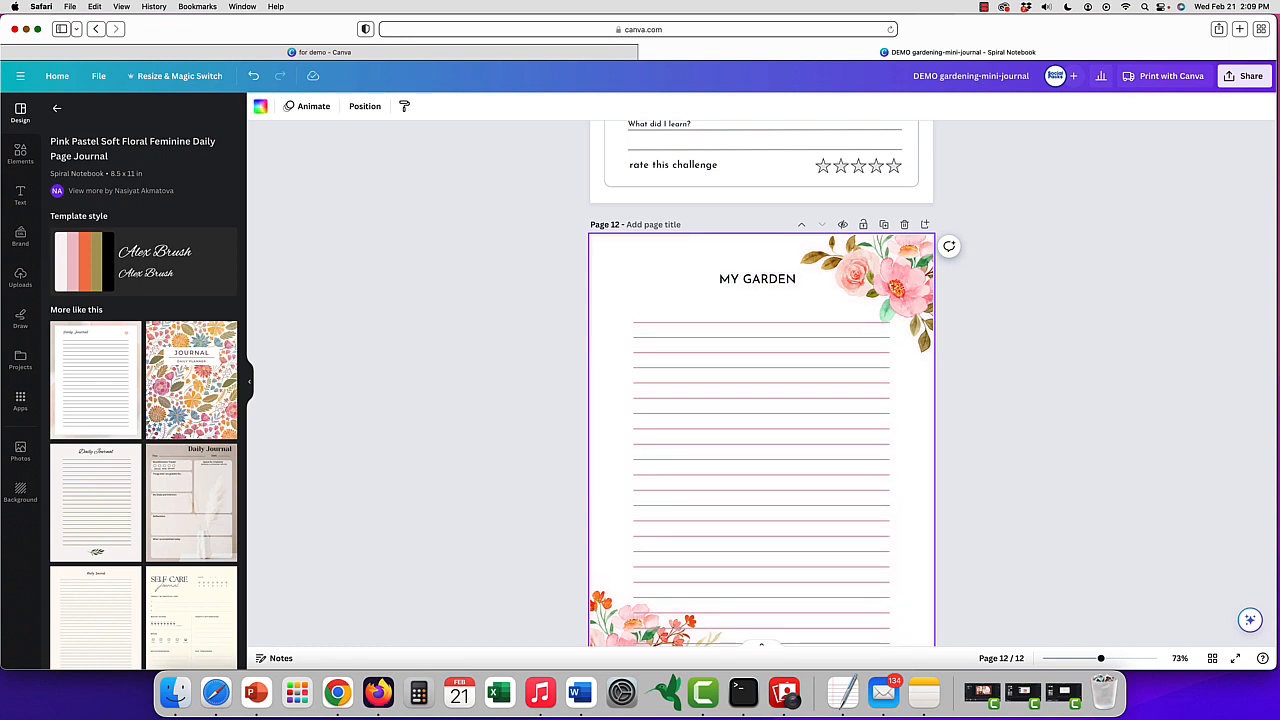
Select the floral image in the upper-right corner of page 12
scroll(761, 384, down, 2)
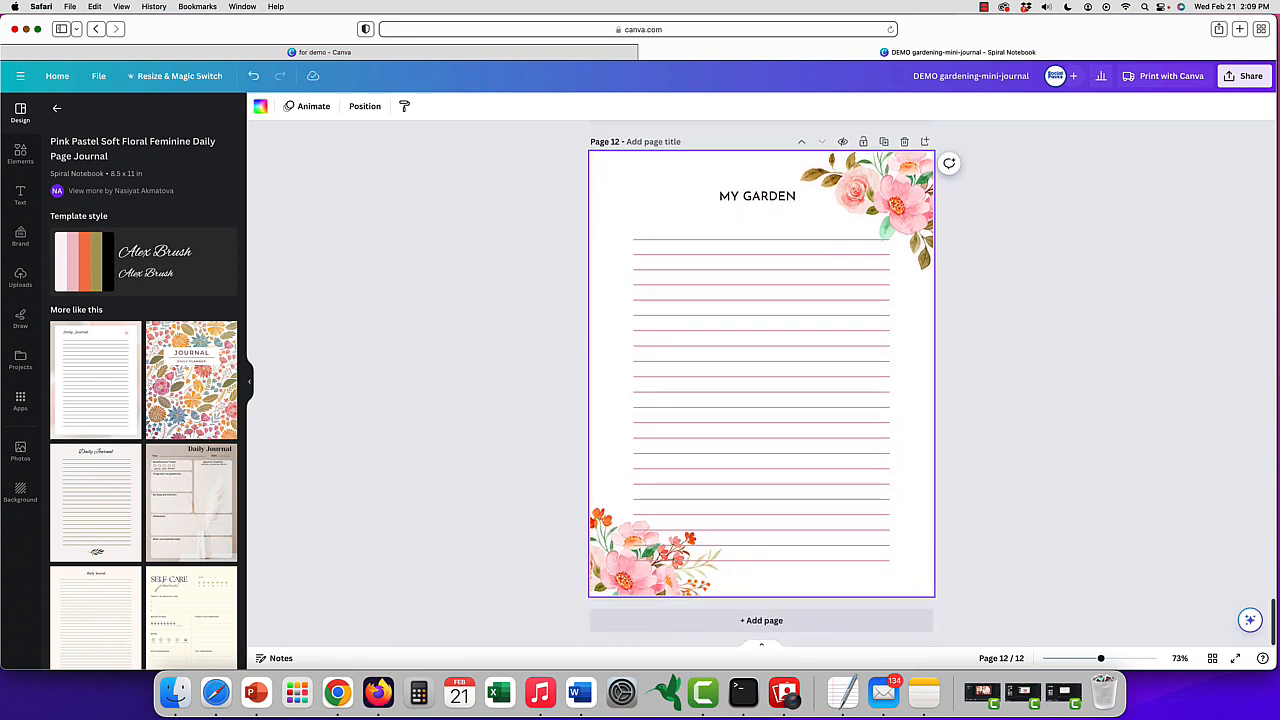
click(911, 183)
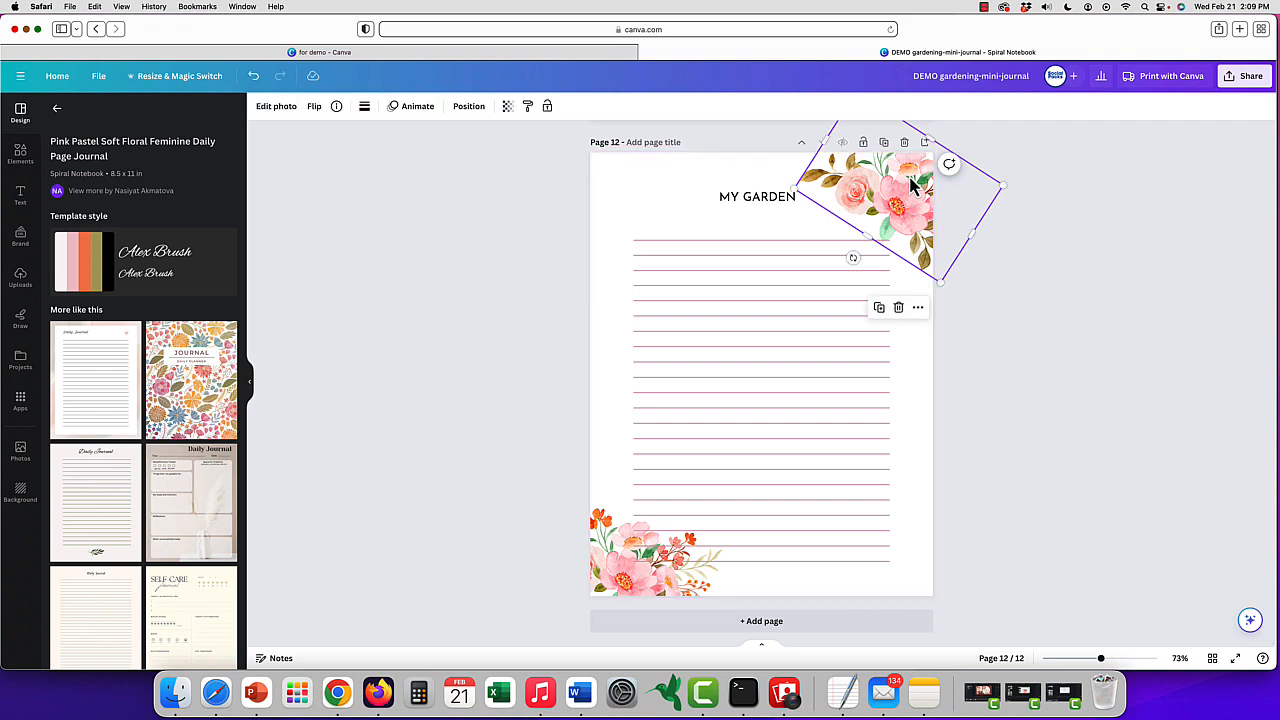